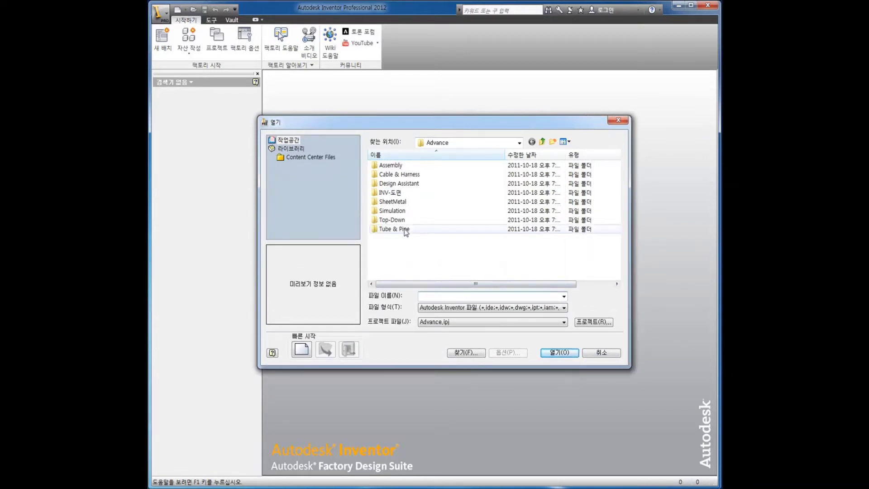
Open the assembly Tube&Pipe.iam from the Assy folder in the Tube & Pipe workspace.
double_click(404, 230)
double_click(400, 178)
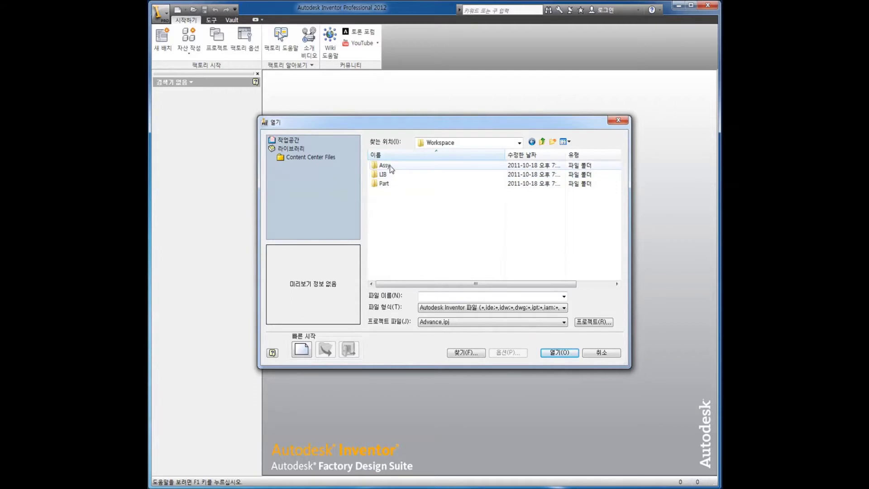
double_click(389, 166)
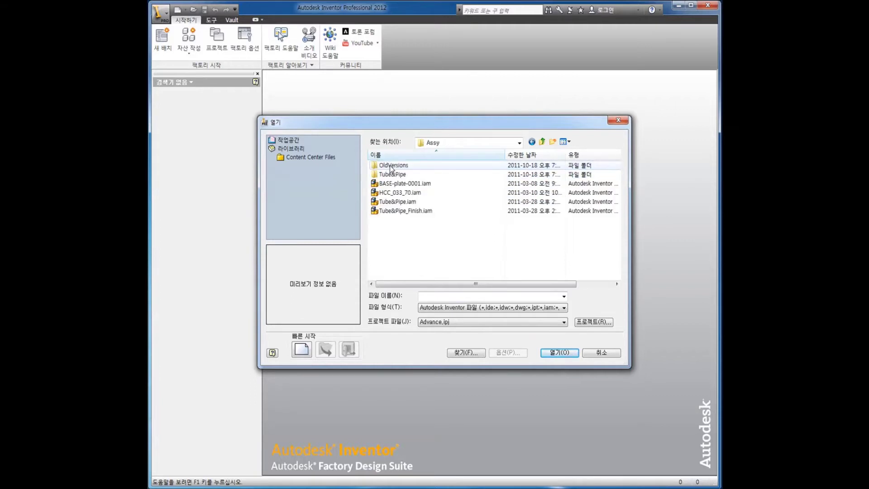
click(393, 202)
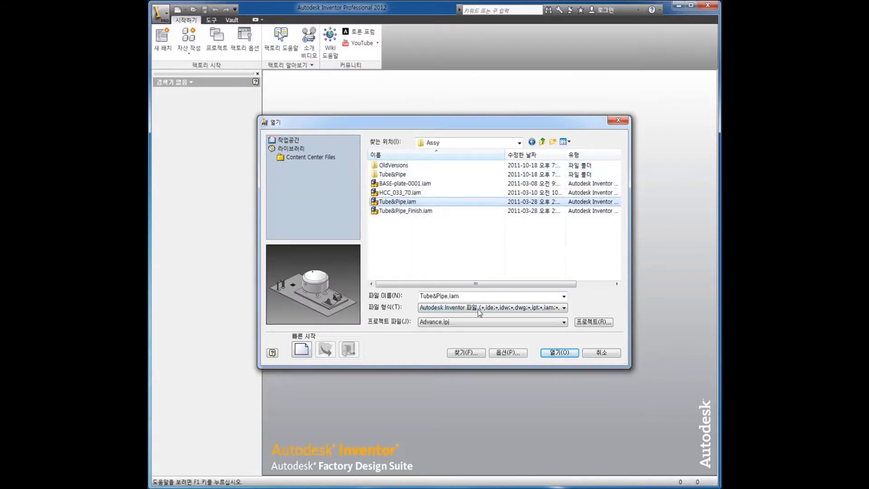
click(548, 354)
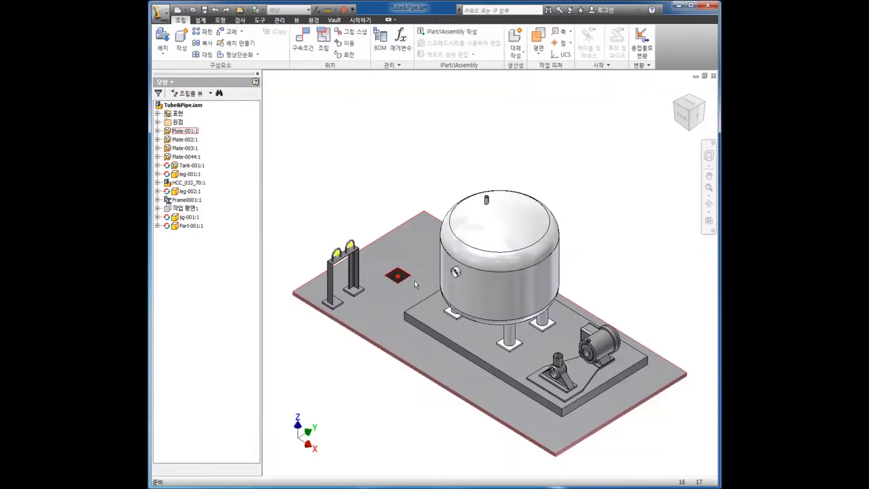
Create a tube and pipe run in the assembly, keeping the default file names and locations.
key(F4)
drag(534, 235, 511, 255)
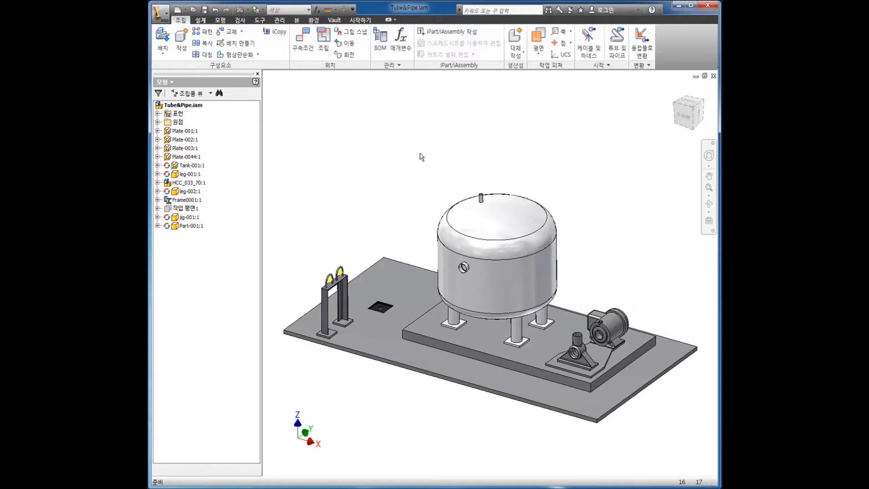
click(622, 56)
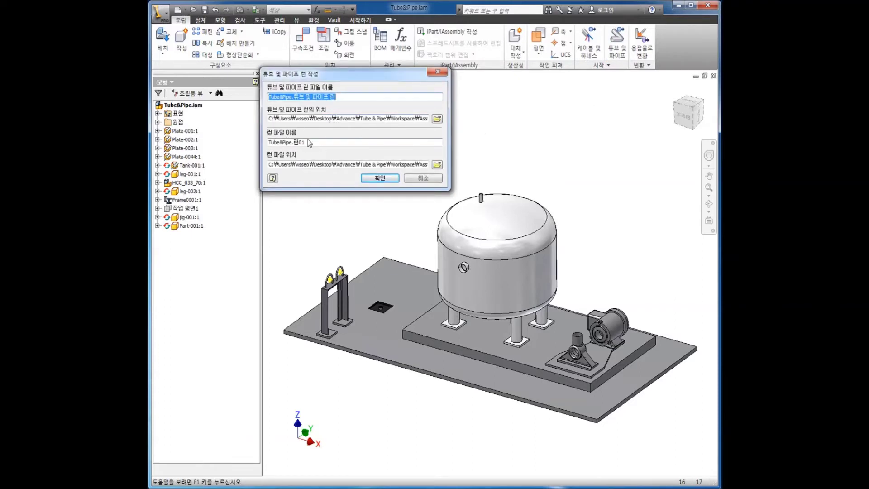
click(379, 178)
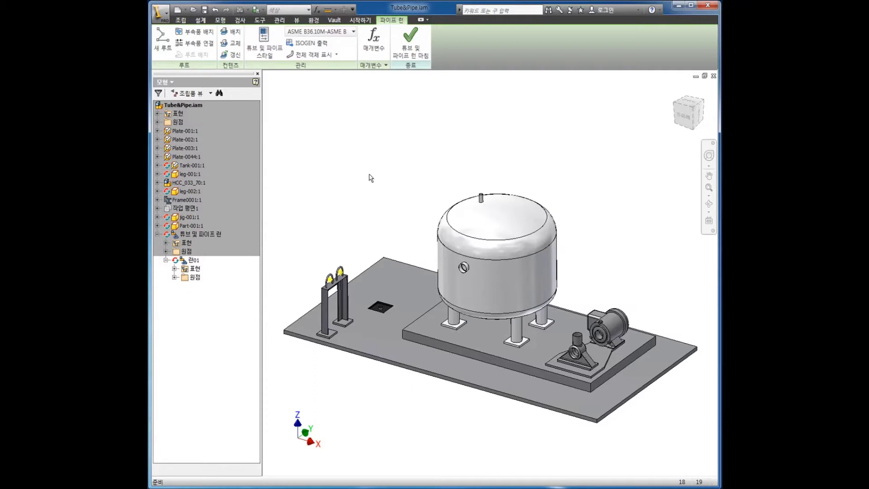
Make the JIS G 3442/JIS B 2301 threaded steel pipe style the active tube and pipe style.
click(273, 50)
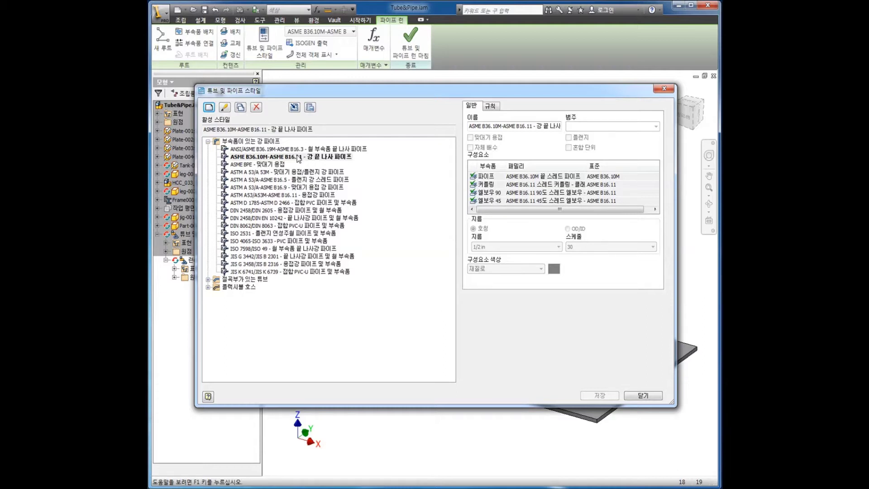
click(268, 257)
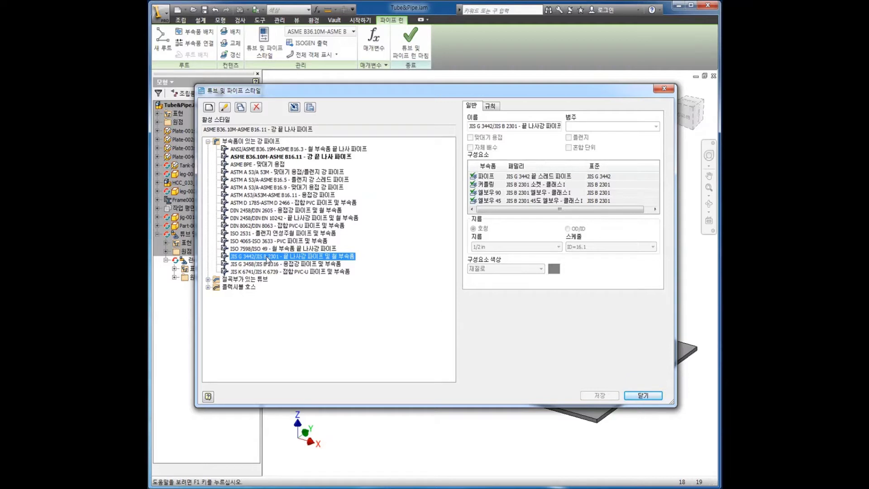
right_click(268, 258)
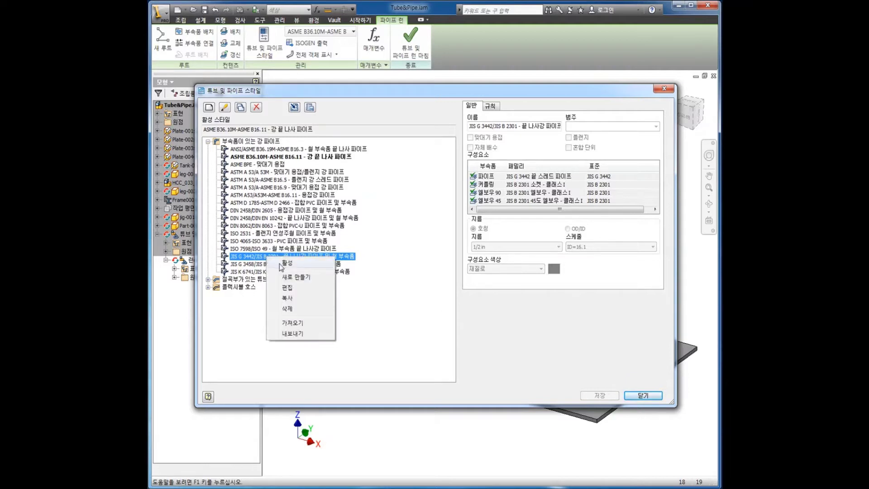
click(286, 263)
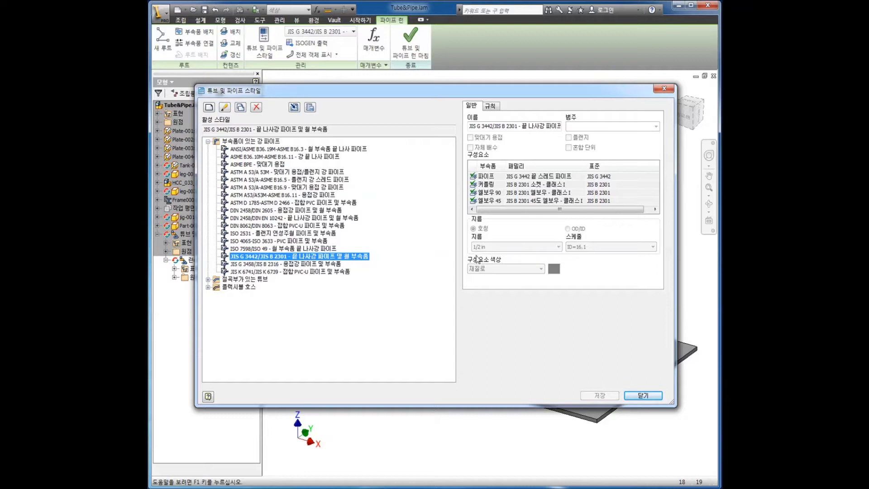
Edit the active JIS G 3442/JIS B 2301 style to define its diameter by OD/ID, save it and close the styles.
right_click(353, 258)
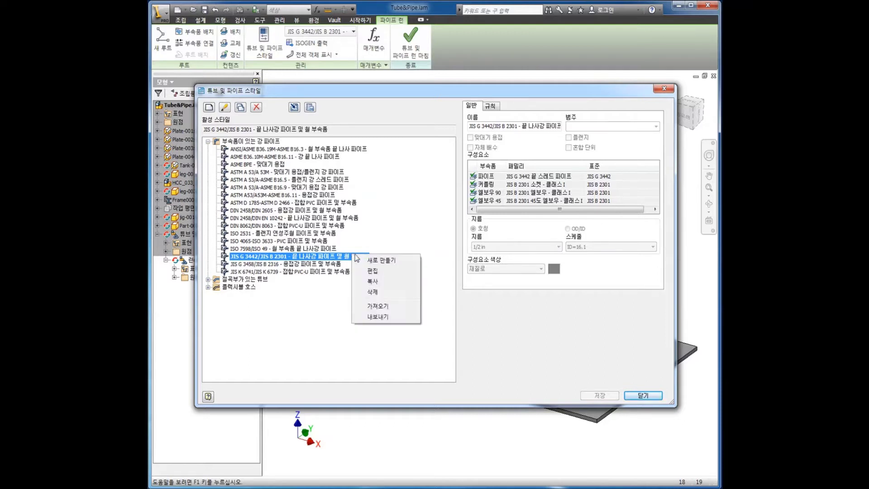
click(373, 272)
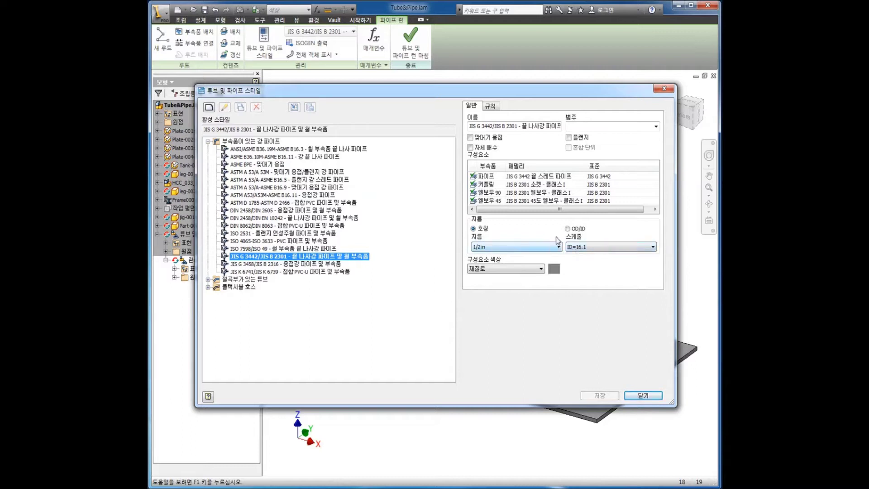
click(568, 229)
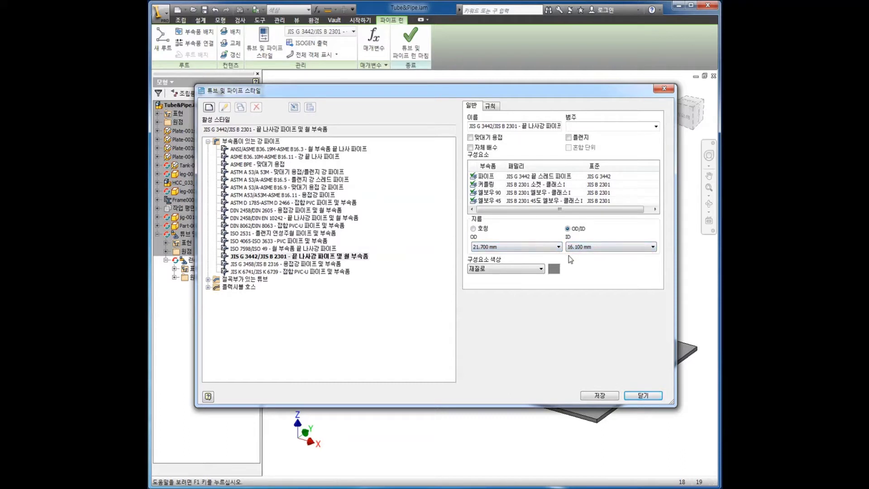
click(526, 270)
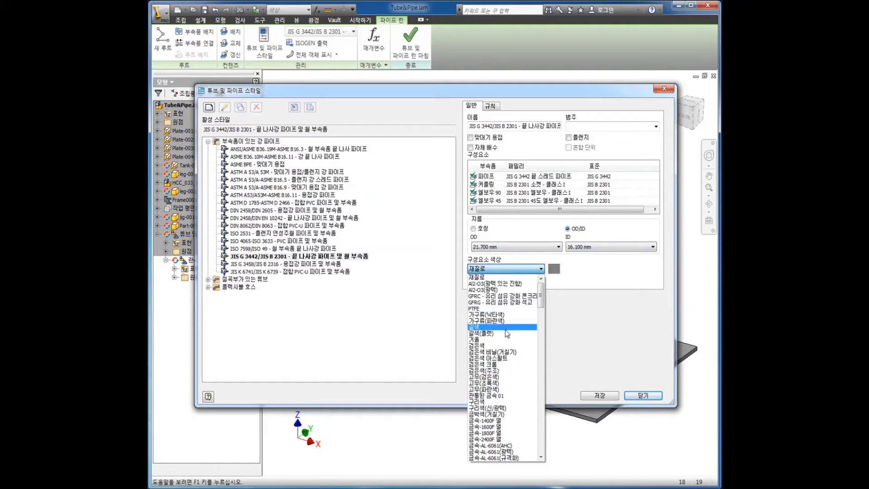
click(571, 317)
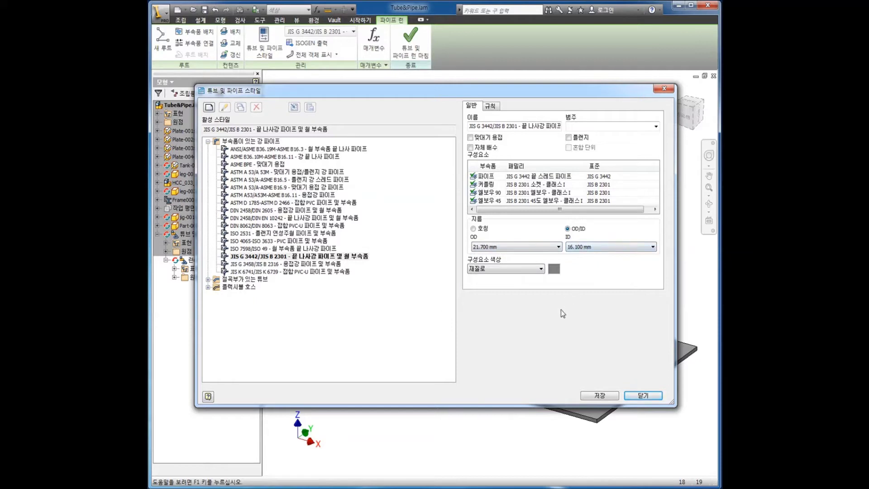
click(594, 398)
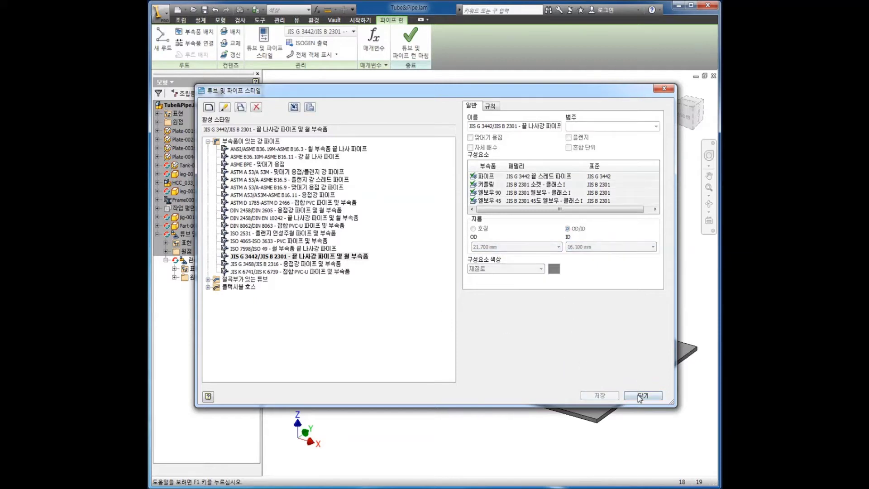
click(642, 396)
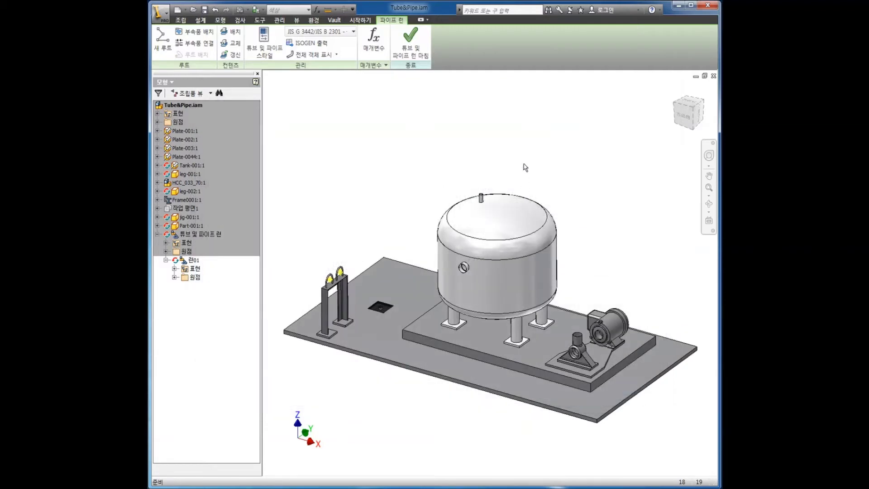
Create a new route in the pipe run with the default file name and location.
key(F4)
drag(478, 240, 457, 246)
key(Escape)
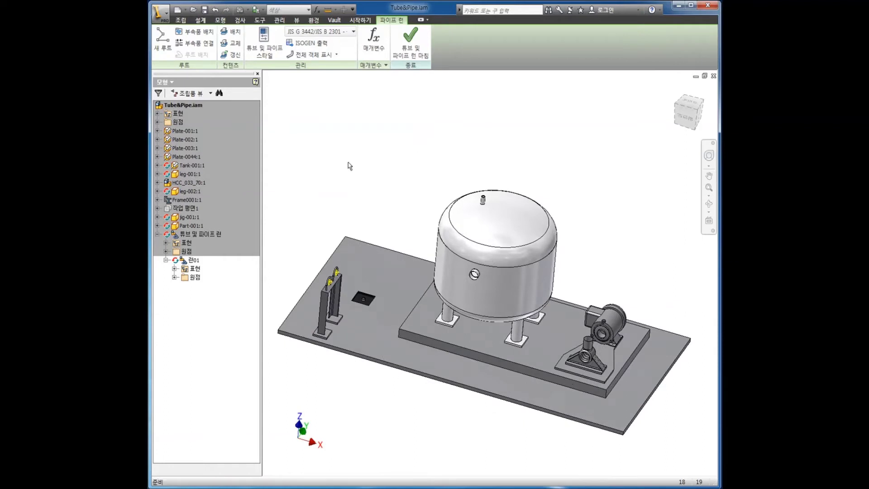
click(164, 46)
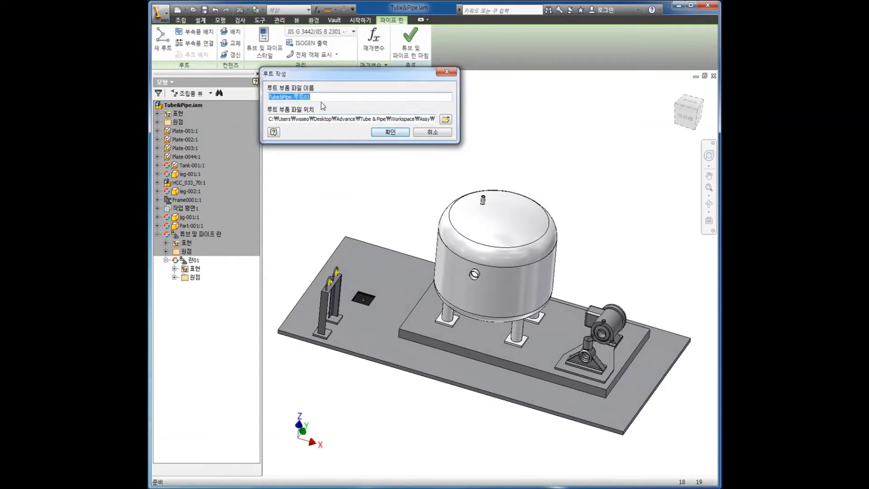
click(379, 132)
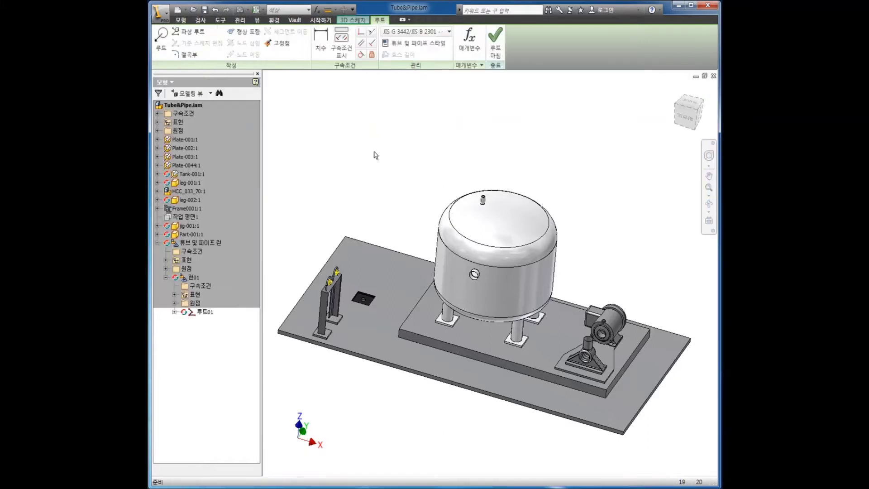
Define the route from the small nozzle on top of the tank to the round fitting in the floor plate's square recess.
click(164, 45)
scroll(473, 190, up, 6)
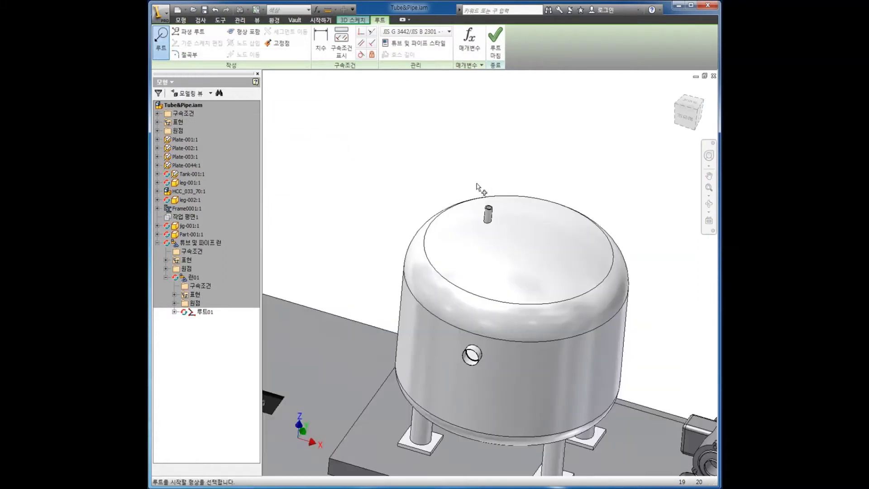
click(498, 234)
scroll(491, 200, up, 3)
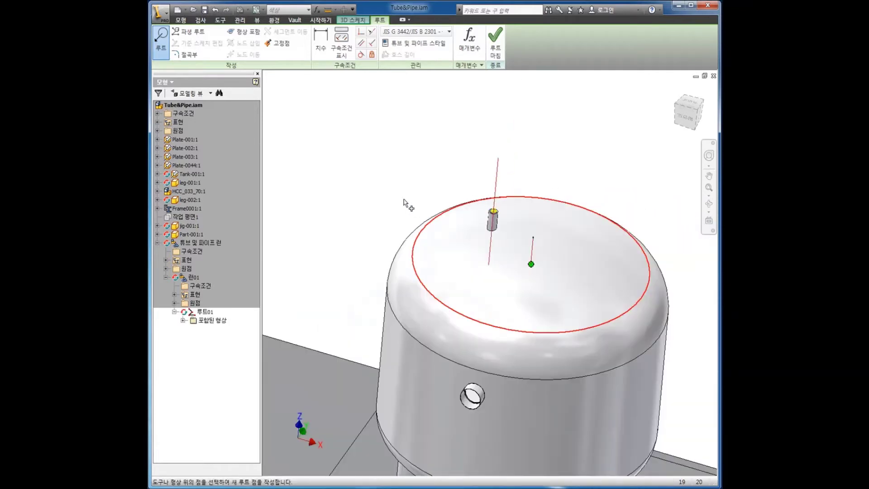
scroll(406, 186, down, 5)
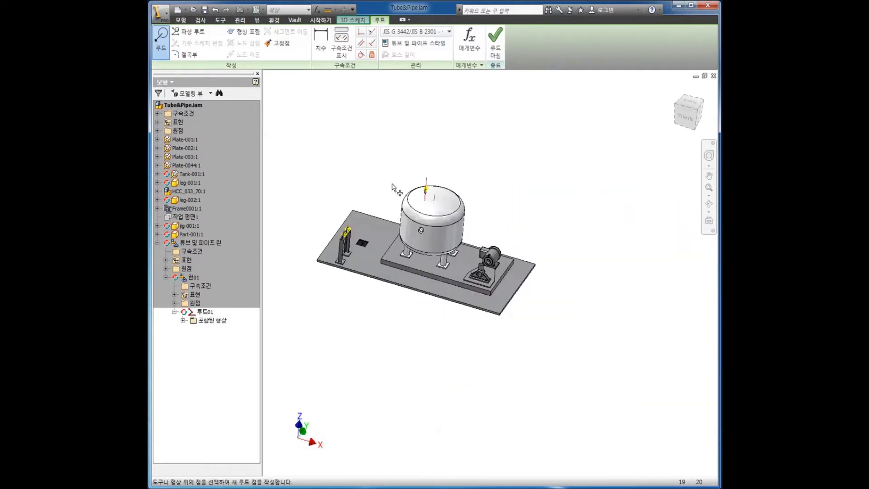
scroll(357, 237, up, 6)
scroll(361, 246, up, 2)
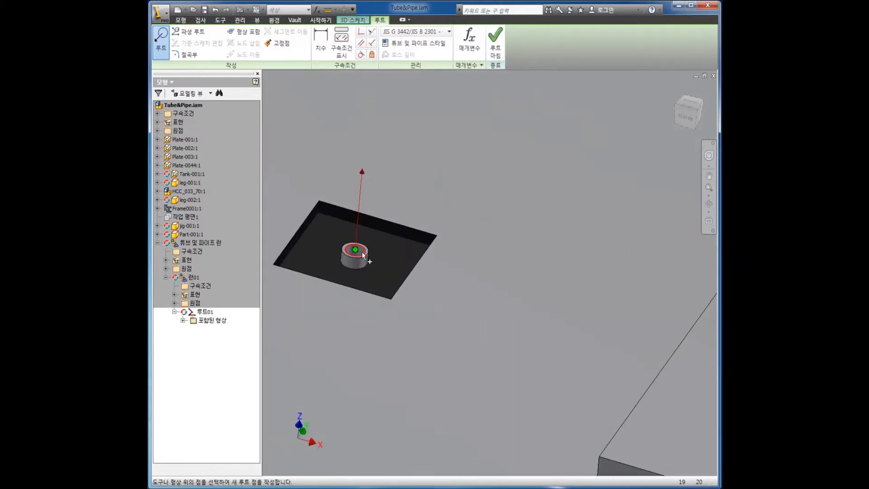
mouse_move(363, 251)
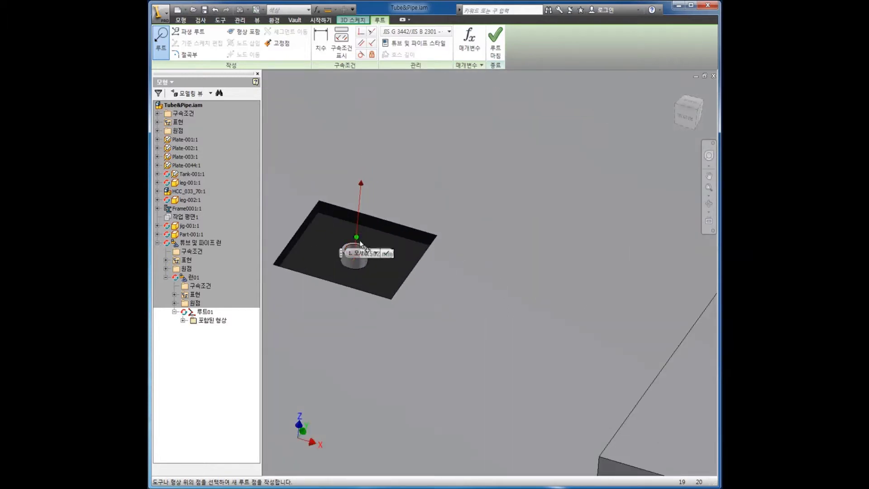
click(363, 250)
scroll(349, 238, down, 5)
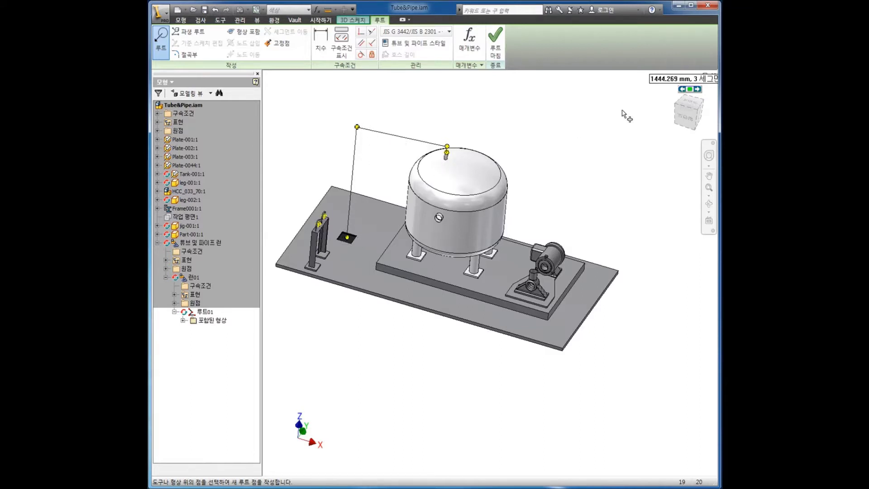
Cycle through the automatic route alternatives and accept the three-segment route between the tank nozzle and the floor fitting.
click(697, 90)
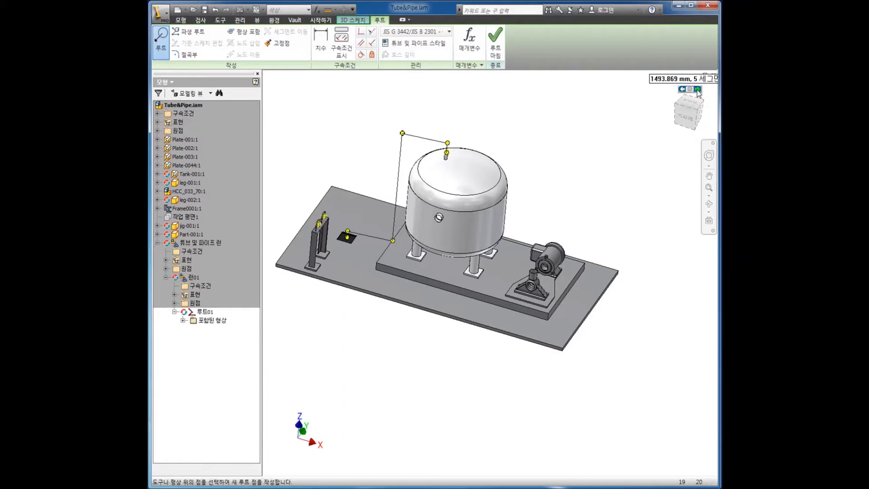
click(698, 89)
click(698, 90)
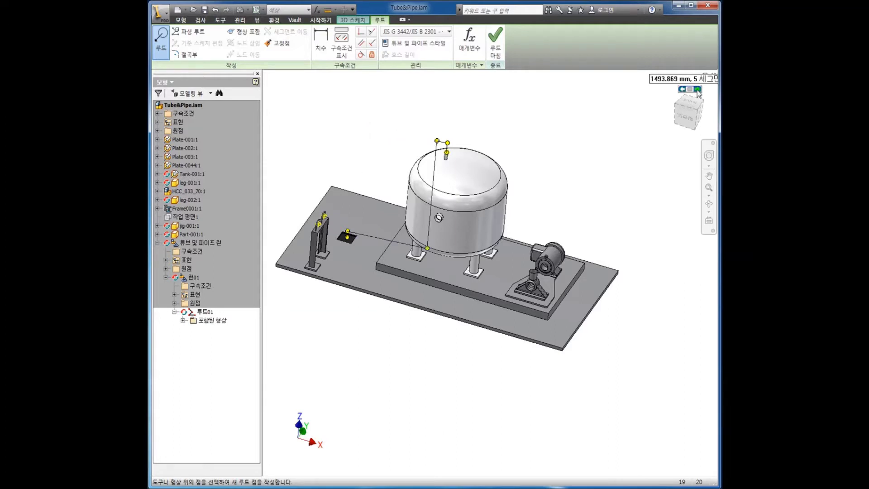
click(698, 90)
click(698, 90)
click(697, 89)
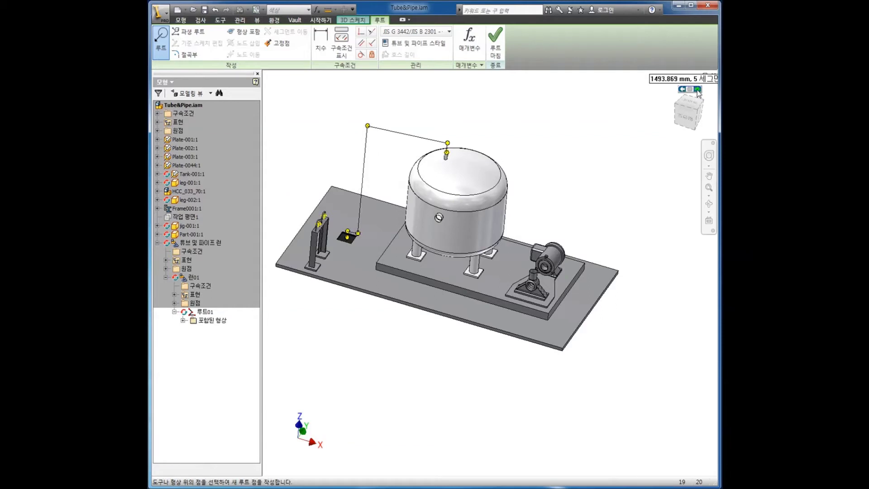
click(698, 89)
click(698, 90)
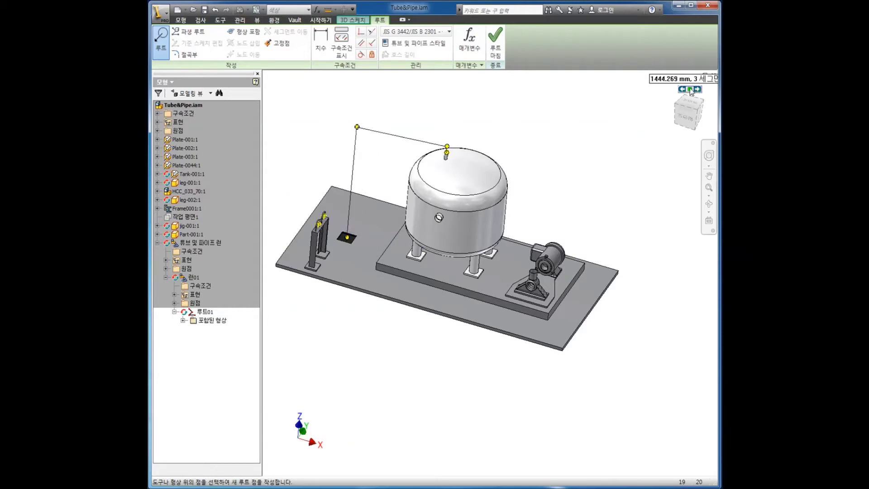
click(690, 90)
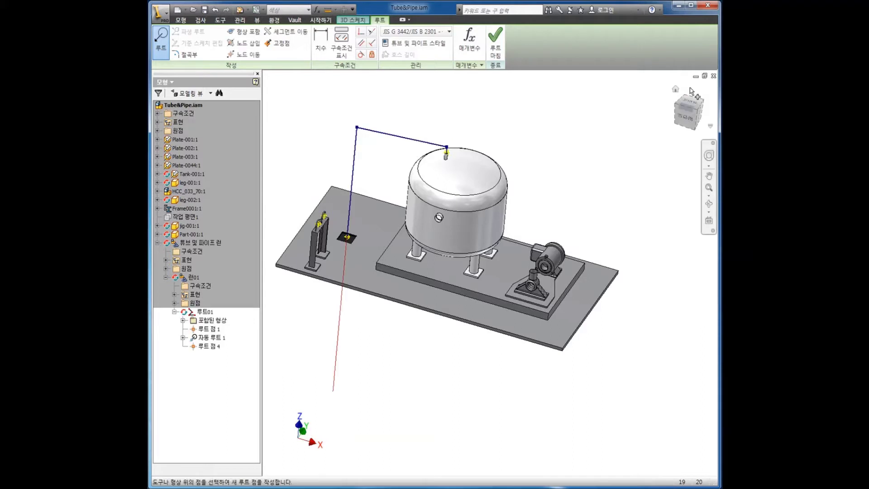
Finish the route and populate it with pipe segments and elbows.
click(445, 152)
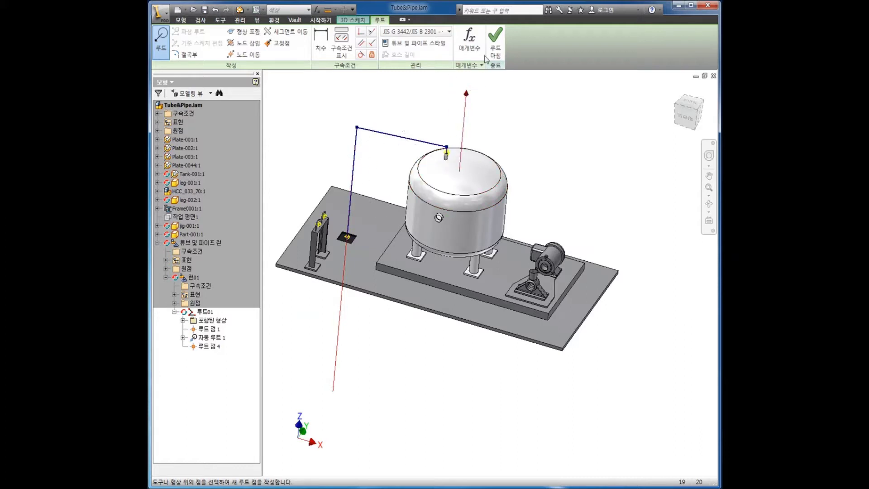
click(489, 53)
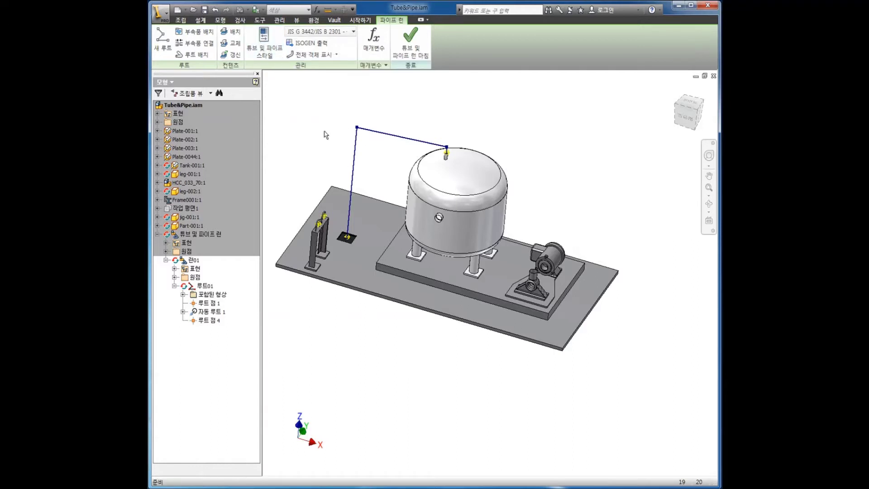
click(192, 58)
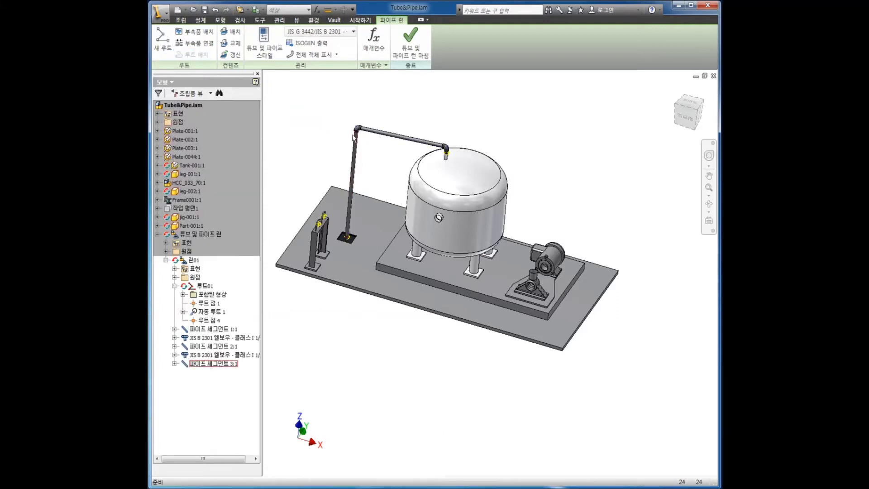
scroll(364, 133, up, 2)
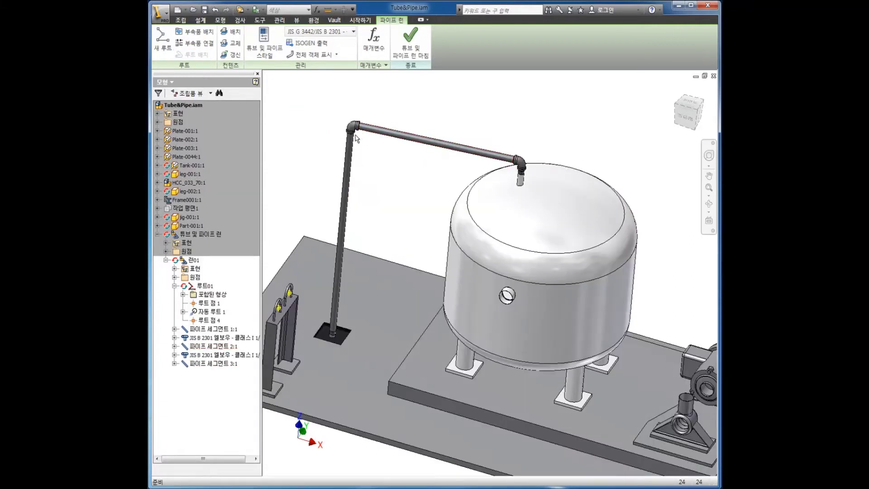
scroll(356, 139, up, 4)
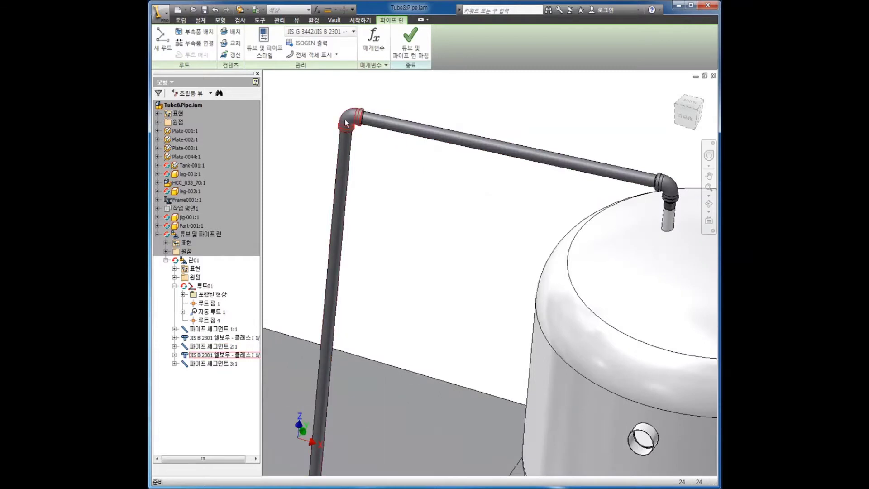
scroll(357, 118, down, 5)
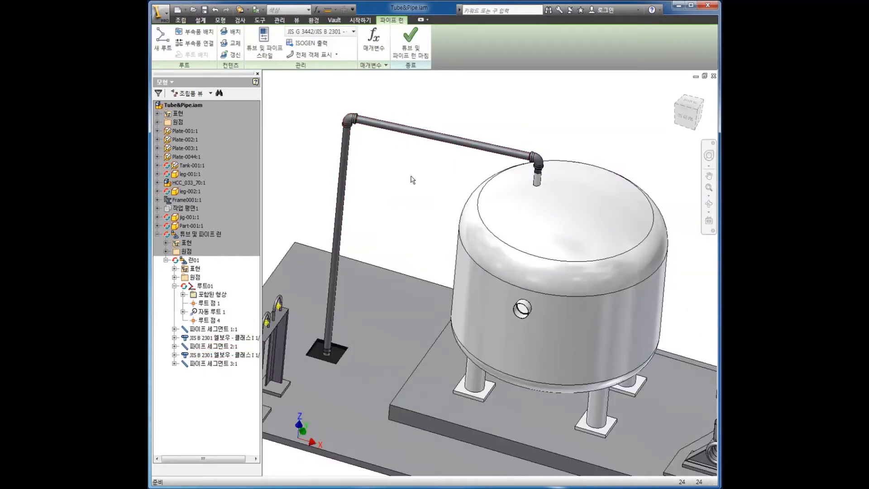
scroll(413, 180, down, 3)
scroll(399, 181, down, 1)
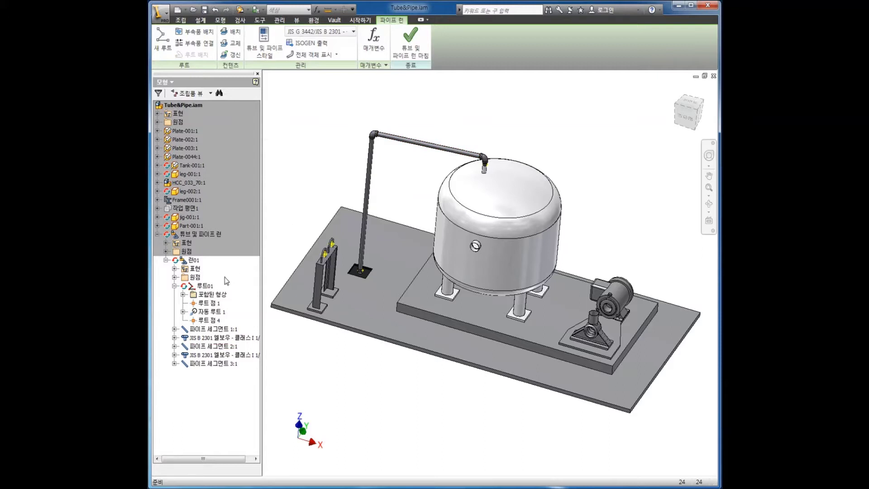
Turn on dimension visibility for the route in the first pipe run.
click(204, 287)
right_click(204, 289)
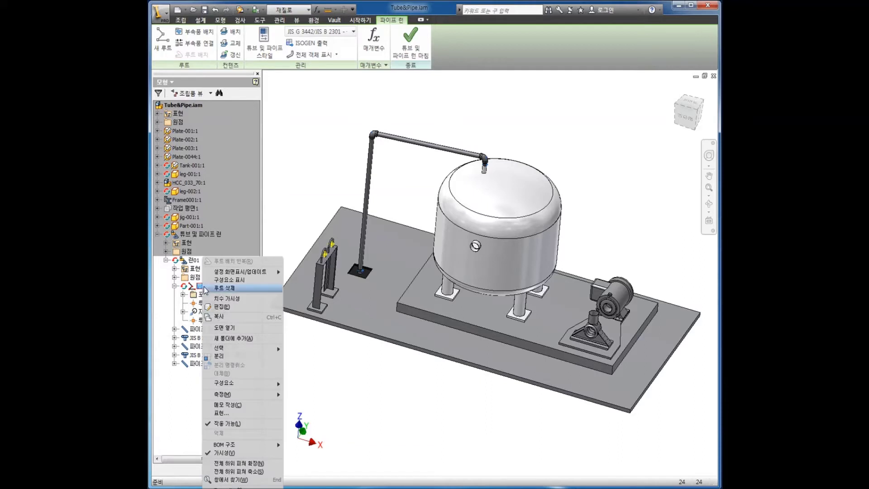
click(221, 306)
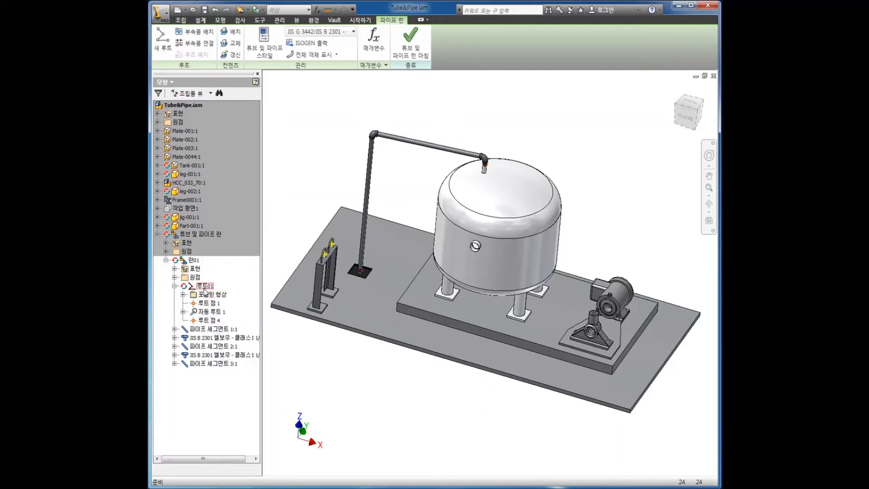
right_click(205, 290)
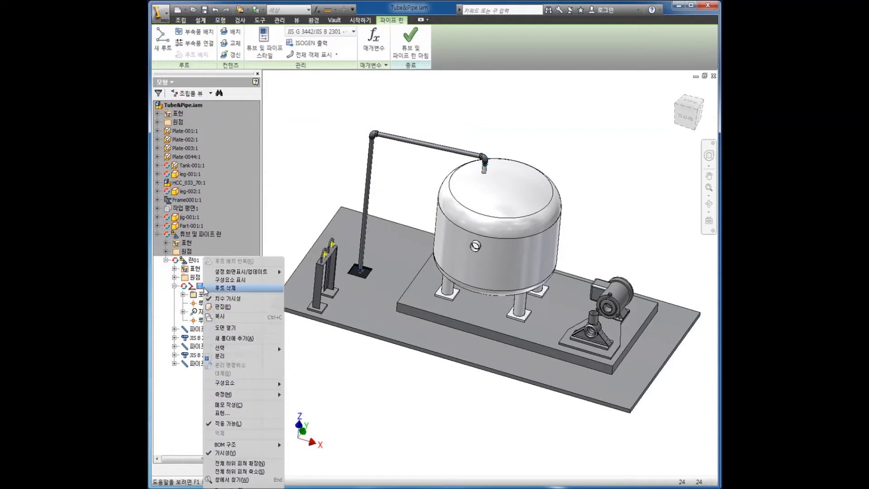
click(194, 289)
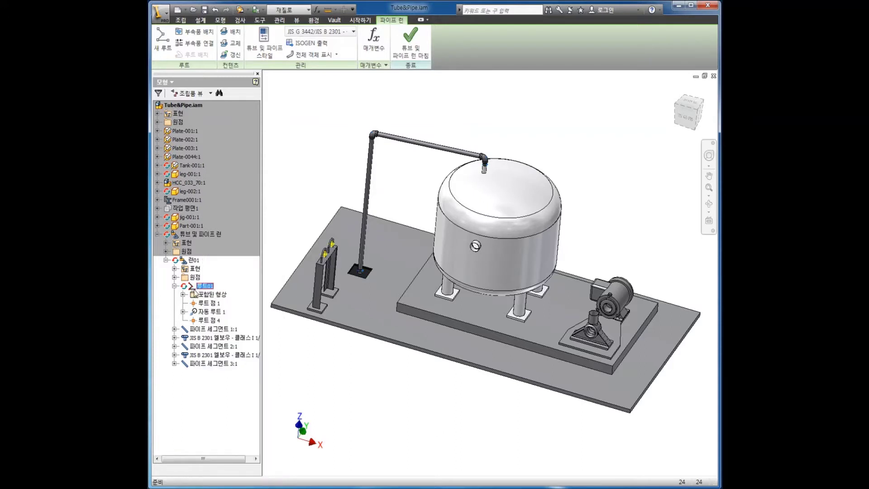
Check the options available for the automatic route and expand it to review its route points.
click(207, 313)
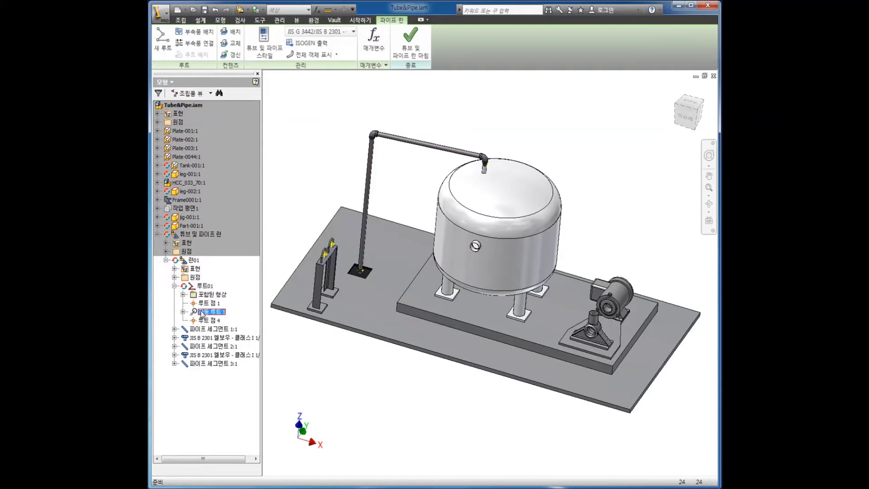
right_click(201, 312)
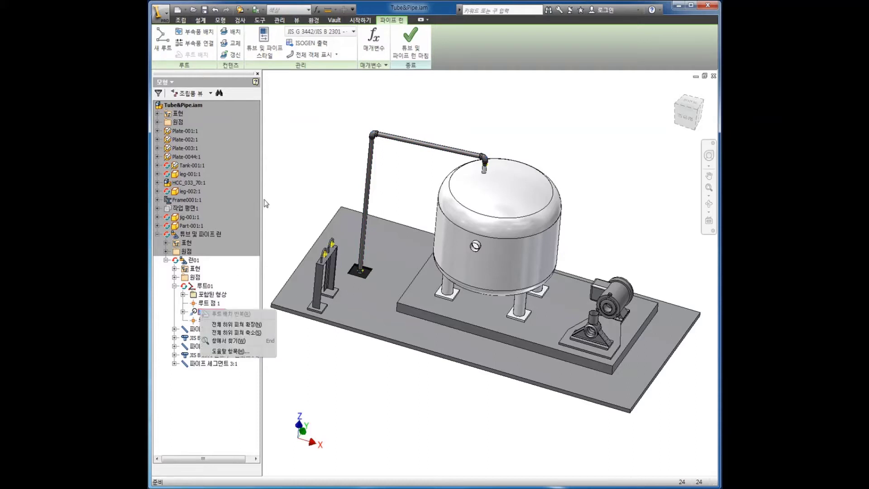
click(286, 197)
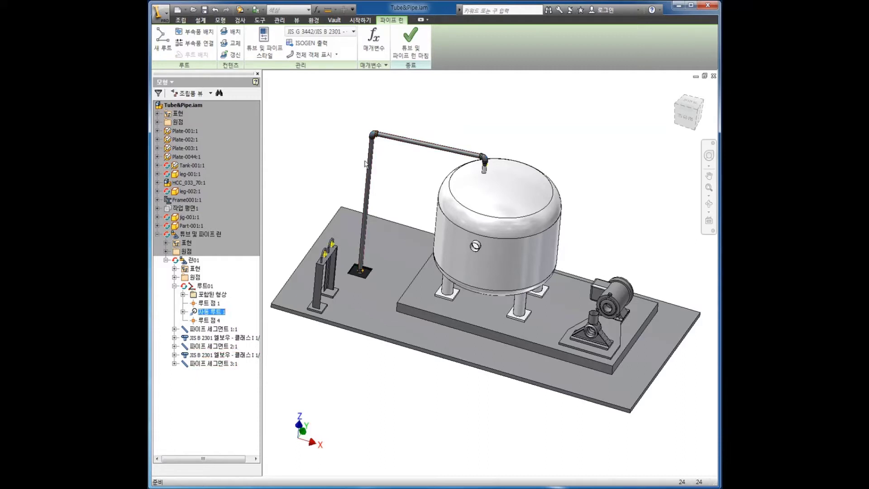
click(313, 173)
click(183, 311)
click(196, 312)
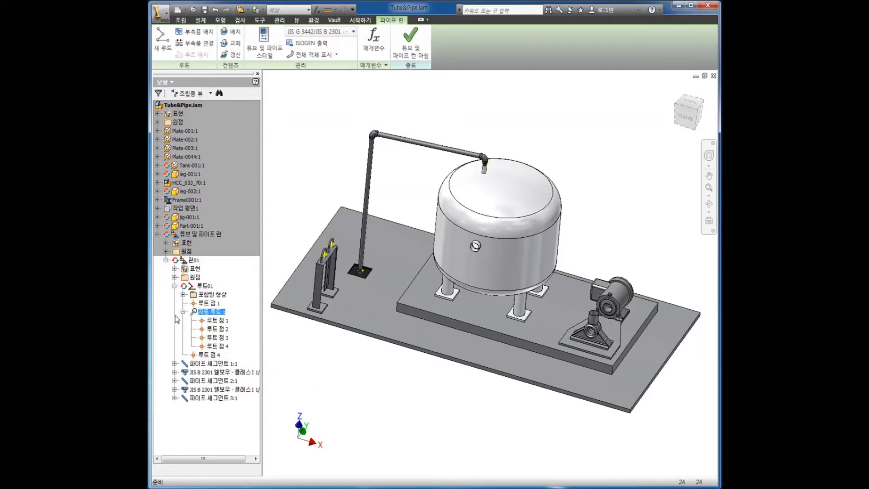
Open the first run's route for editing and convert its automatic route to a sketch.
double_click(200, 288)
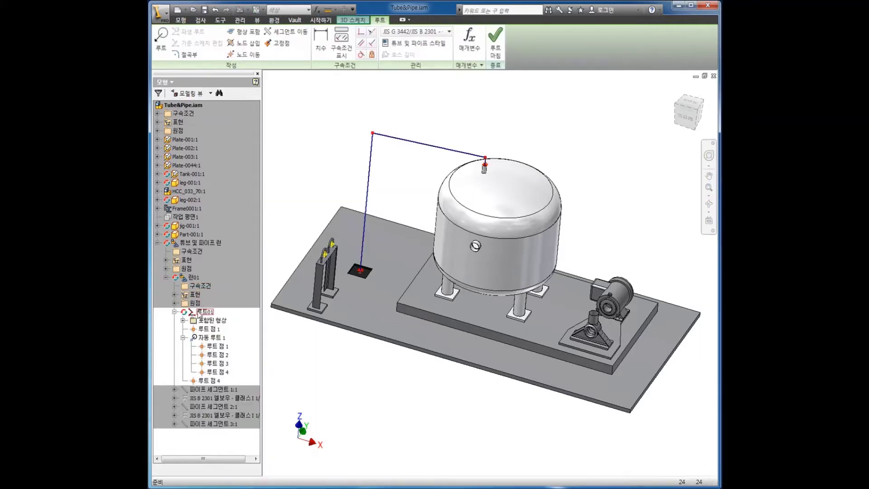
right_click(213, 340)
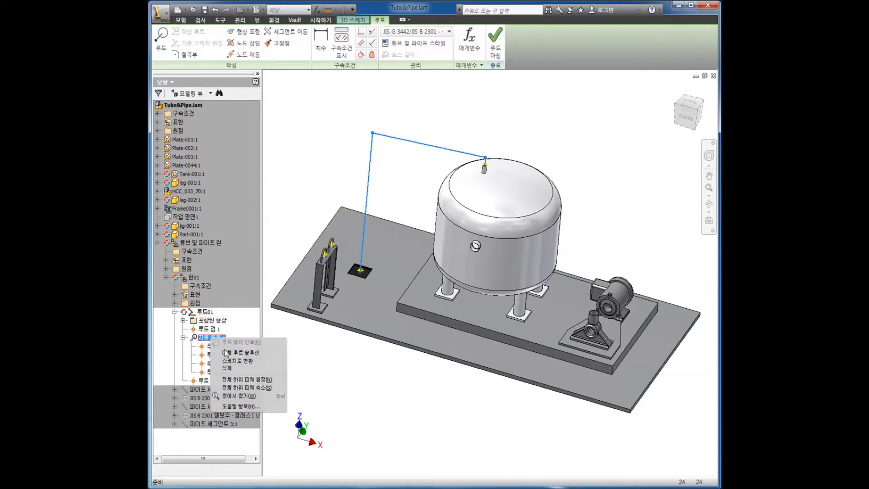
click(227, 361)
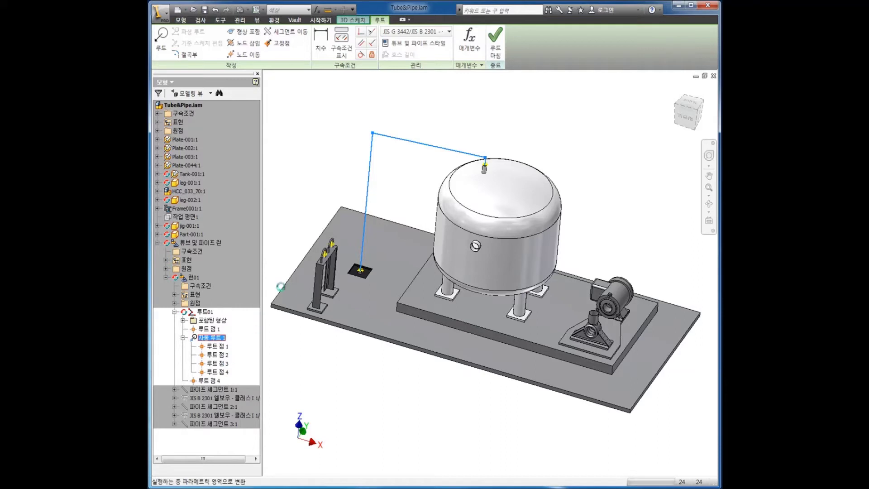
Inspect the reference dimension on the route's long segment running from the tank nozzle, then close it.
drag(424, 152, 424, 152)
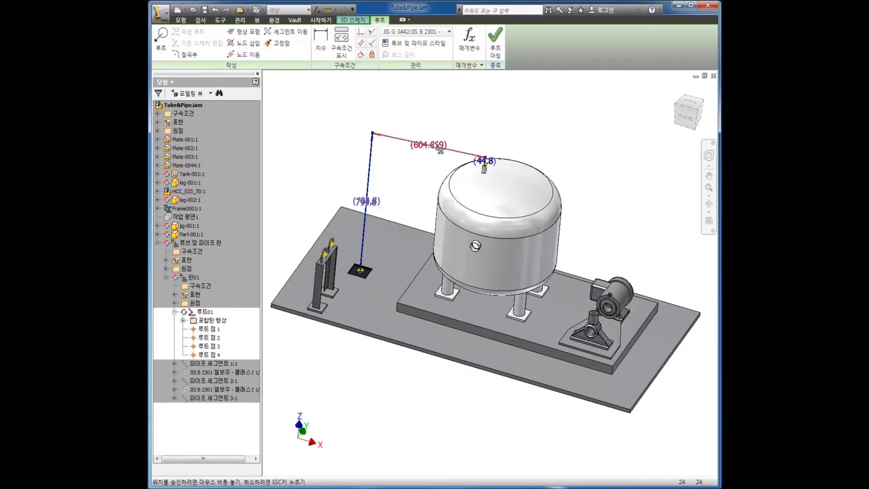
double_click(428, 145)
click(472, 176)
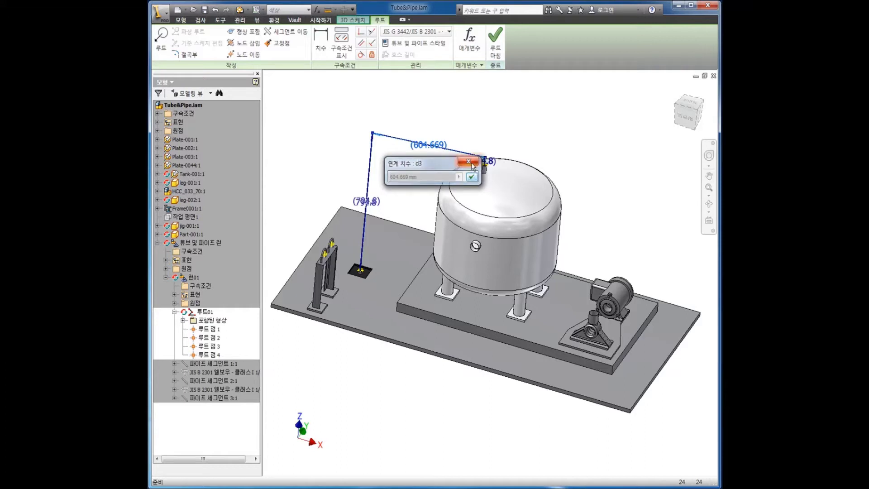
Finish editing the route and return from the first pipe run to the tube and pipe assembly.
click(501, 43)
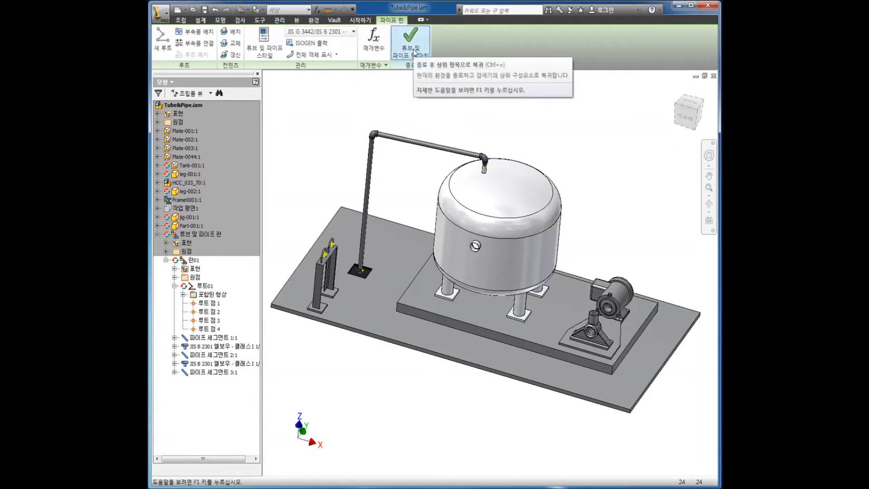
click(415, 55)
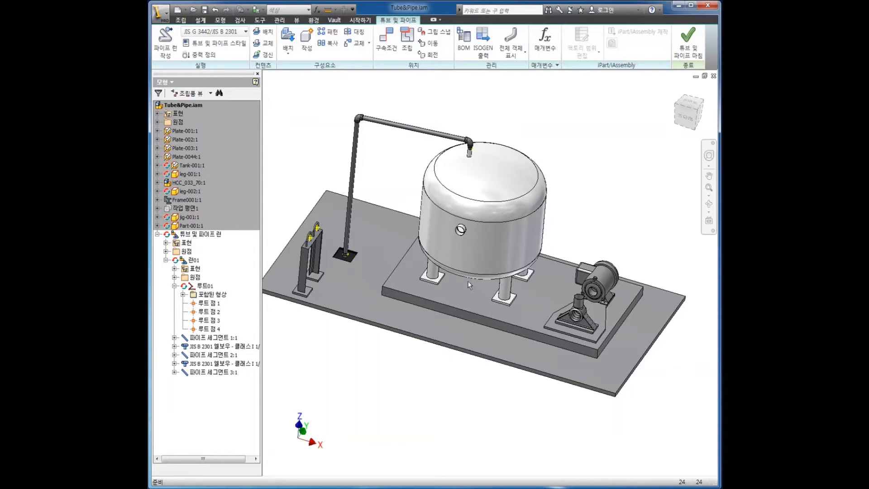
Create a second pipe run with the default file name and location.
middle_drag(463, 302, 476, 277)
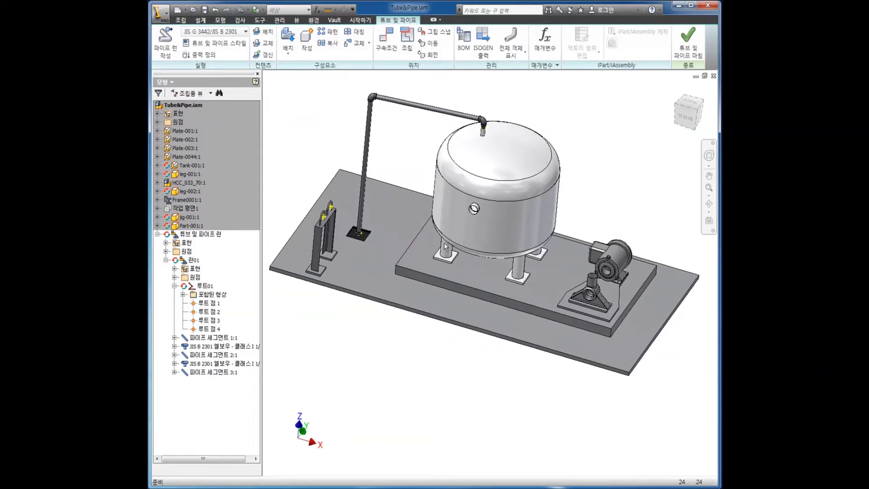
click(166, 50)
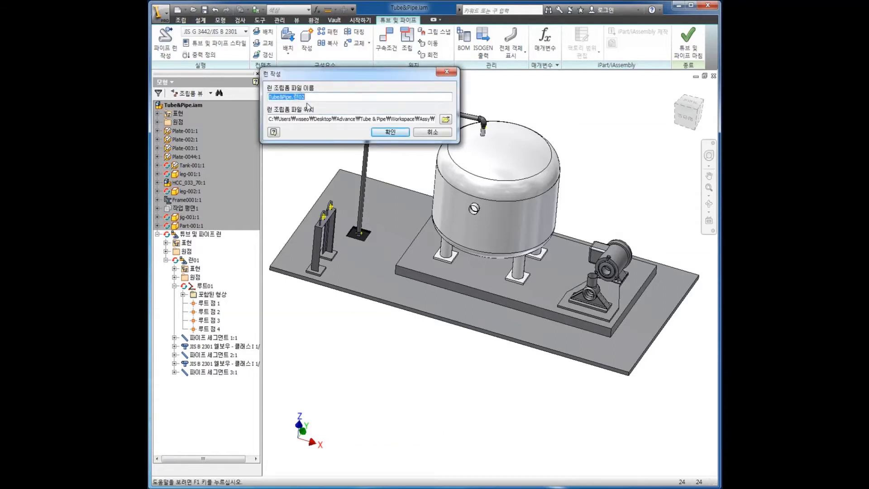
click(378, 134)
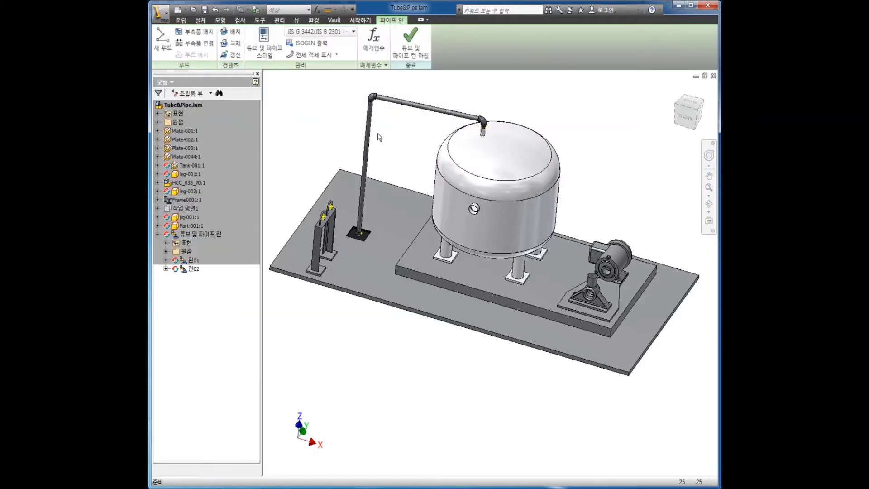
Activate the ISO 4065-ISO 3633 PVC pipe and fittings style for the second pipe run.
click(270, 52)
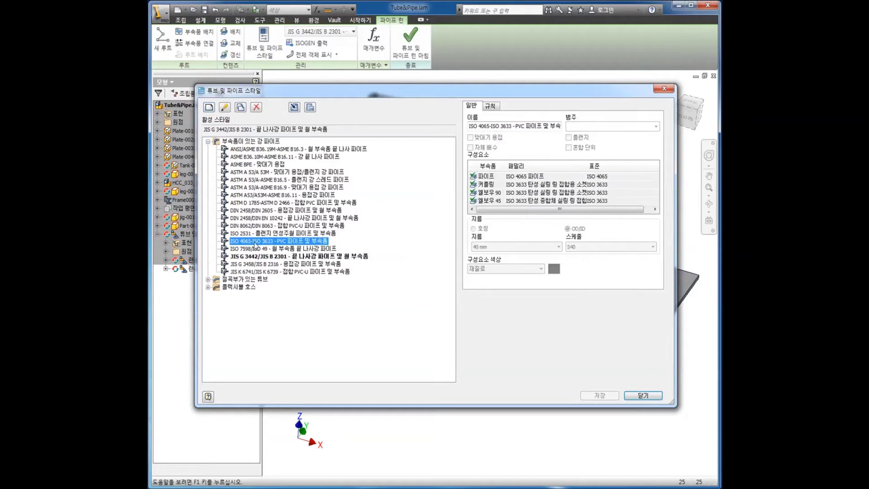
right_click(258, 247)
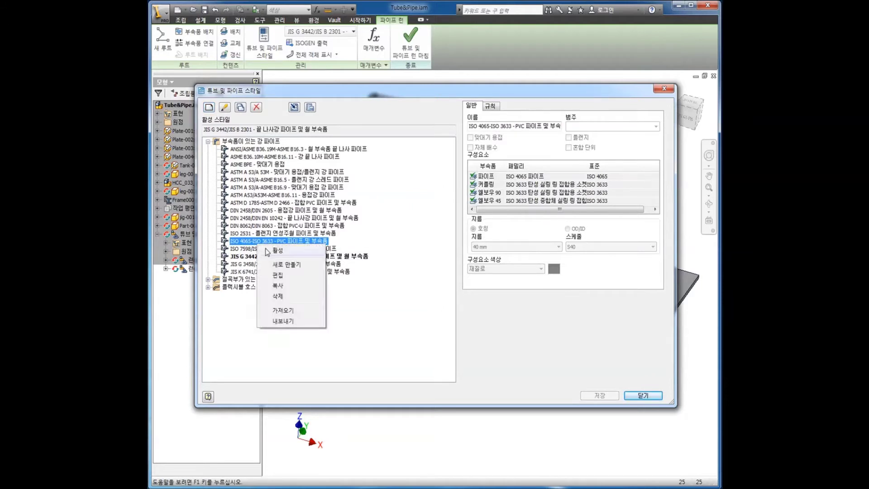
click(274, 249)
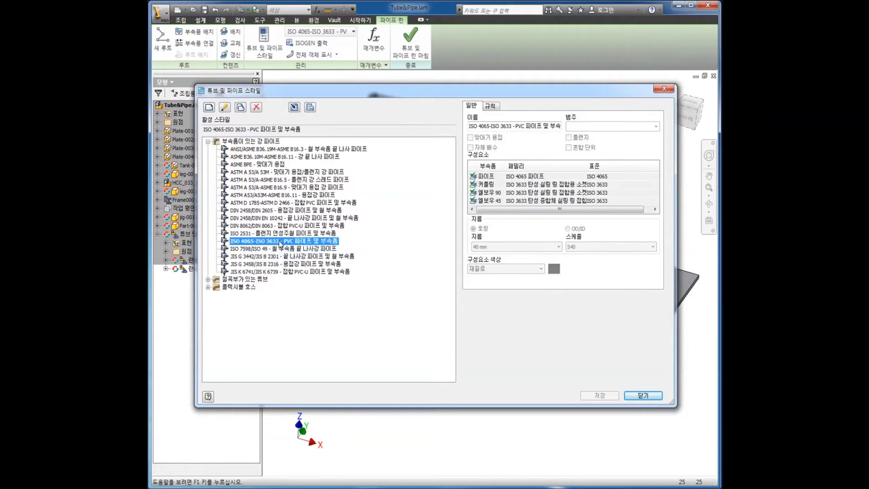
Edit the ISO 4065-ISO 3633 PVC style to size by OD/ID, with OD 50.000 mm and ID 48.600 mm.
right_click(280, 244)
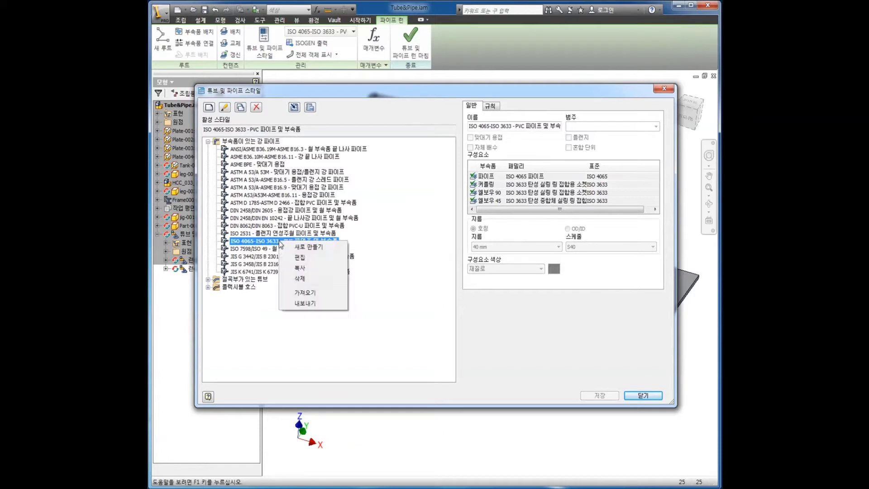
click(299, 259)
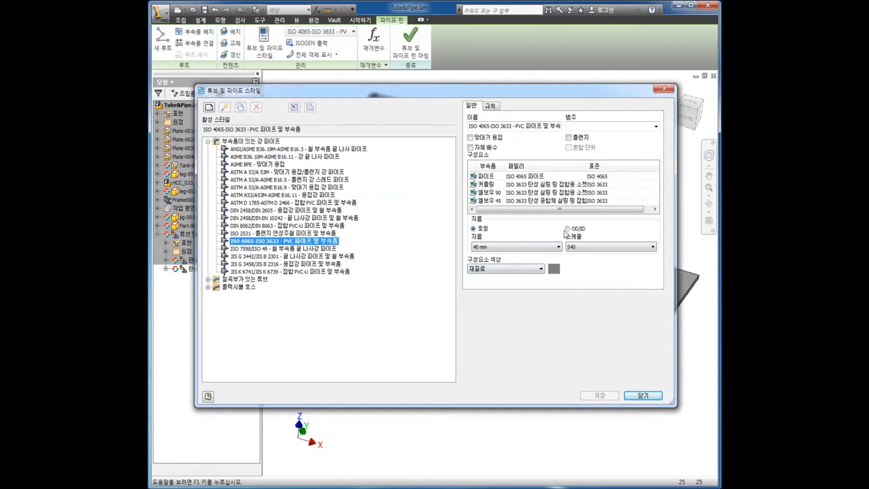
click(567, 229)
click(538, 247)
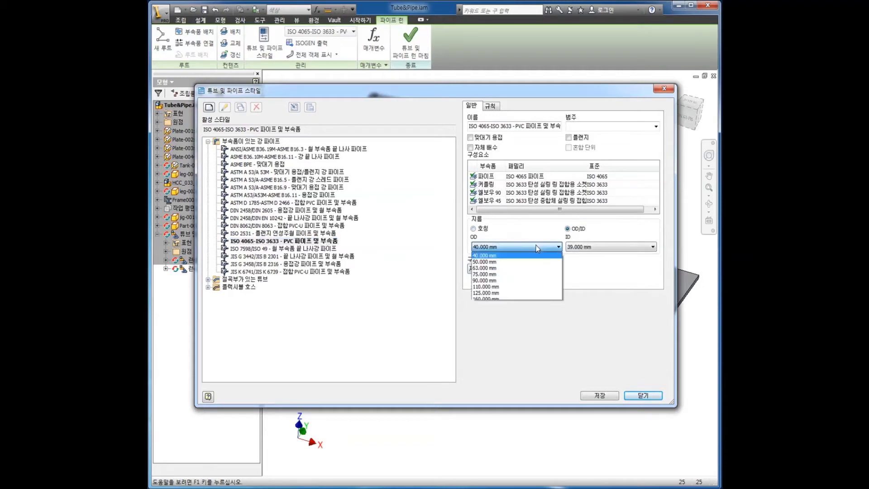
click(515, 262)
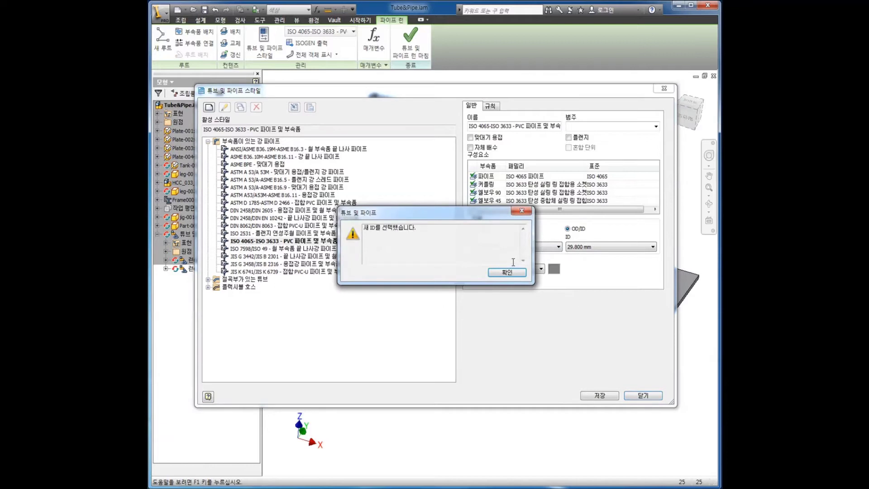
click(509, 272)
click(591, 248)
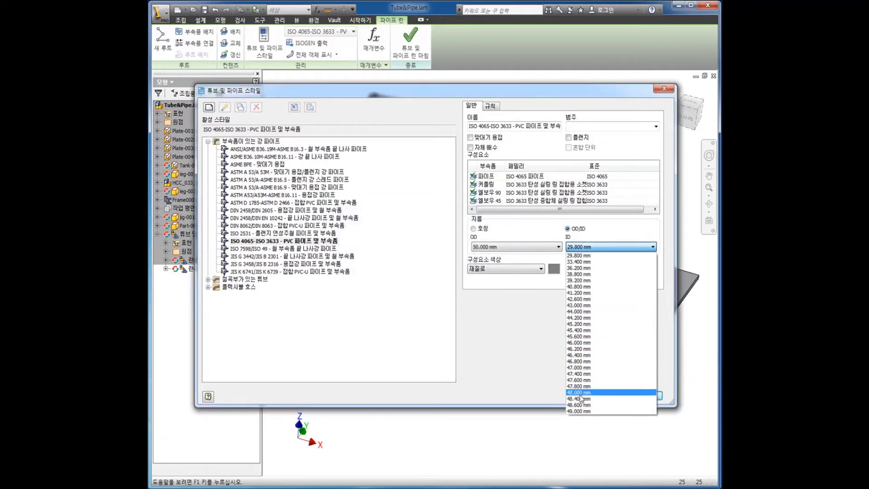
click(581, 405)
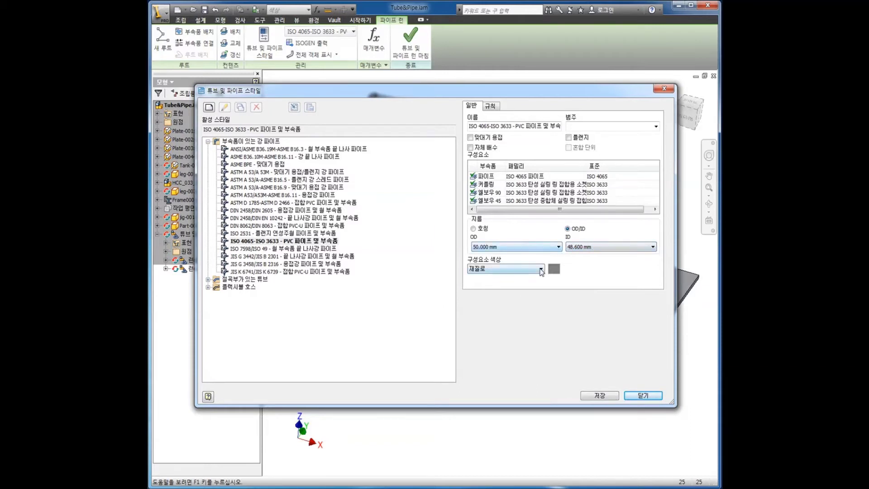
Set the PVC style's component color to 구리색(신/광택), save the style and close the style settings.
click(540, 270)
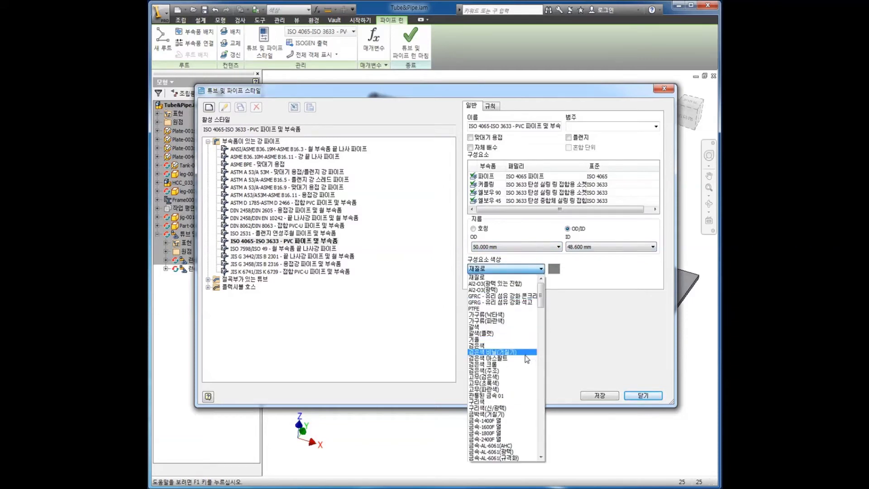
click(494, 409)
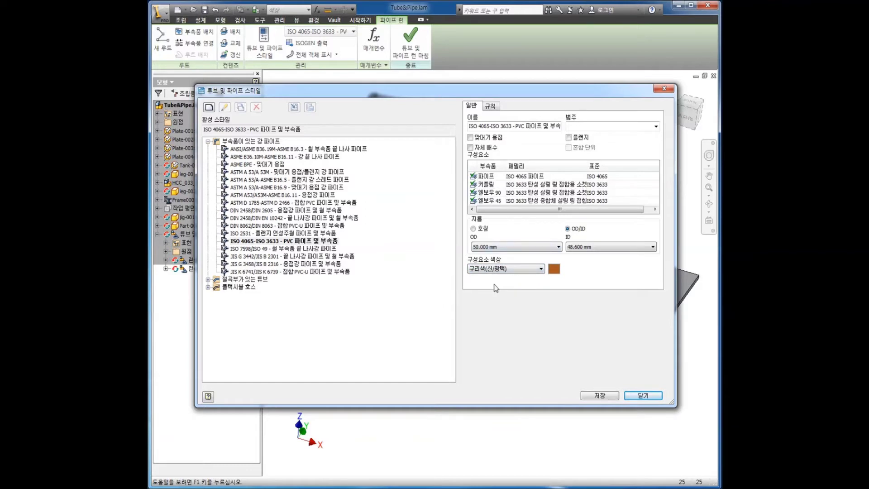
click(588, 393)
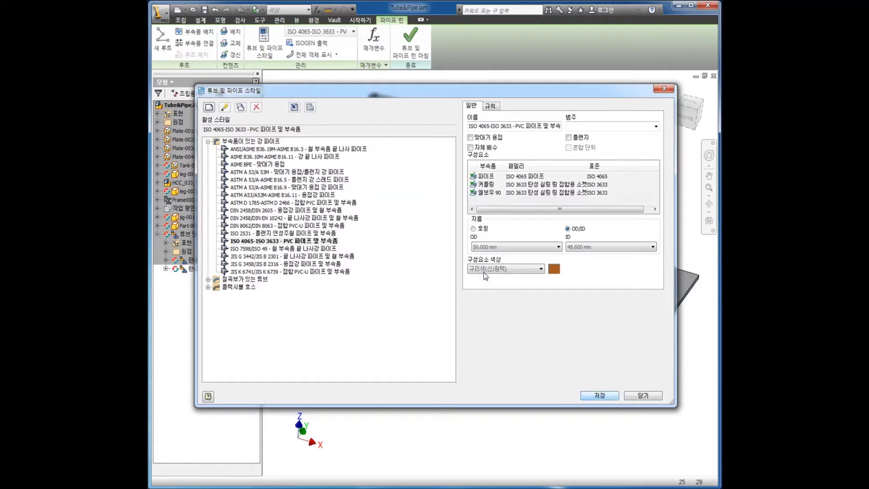
click(636, 396)
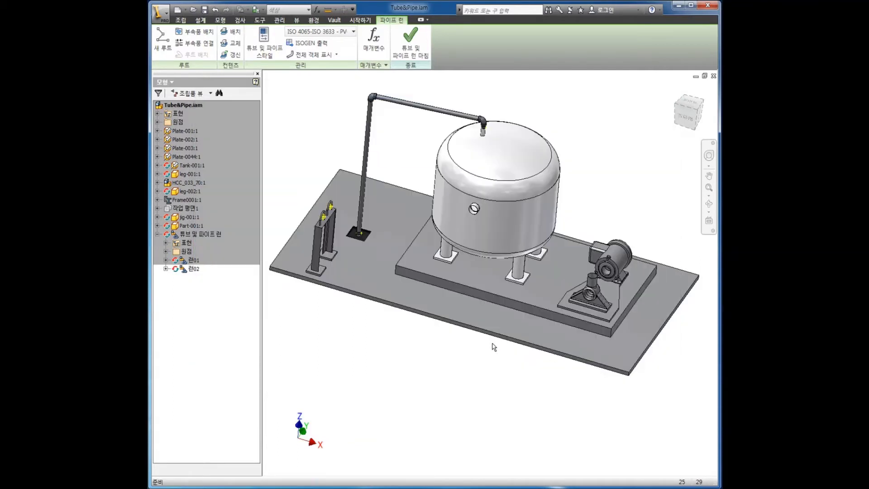
Create a new route in the second pipe run with the default file name and location.
middle_drag(494, 367, 452, 342)
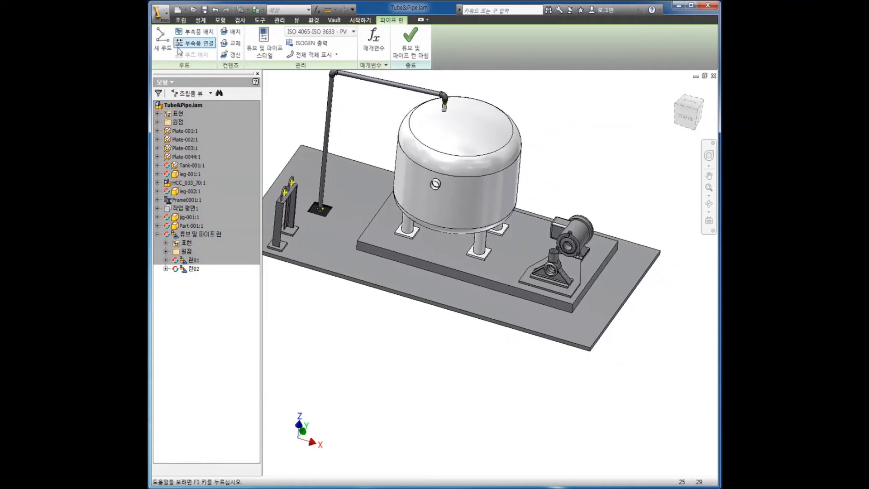
click(163, 41)
click(380, 133)
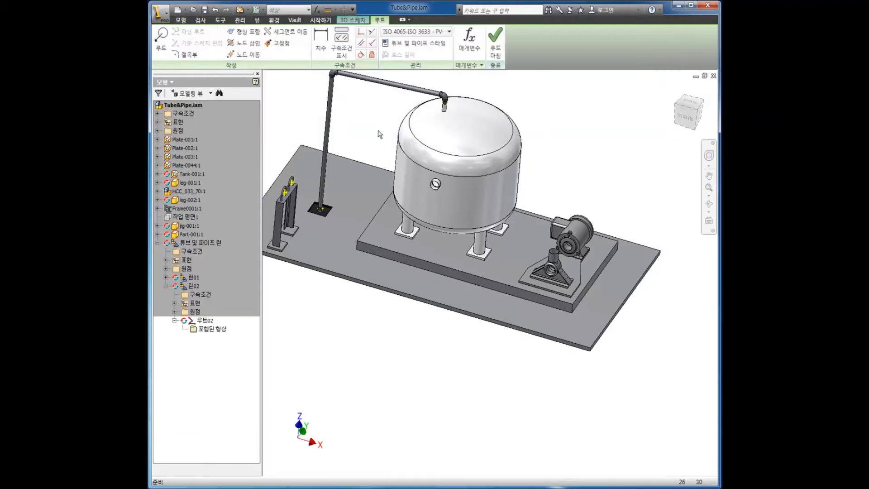
Start the route at the center of the inner circular edge of the motor's front bore.
click(163, 45)
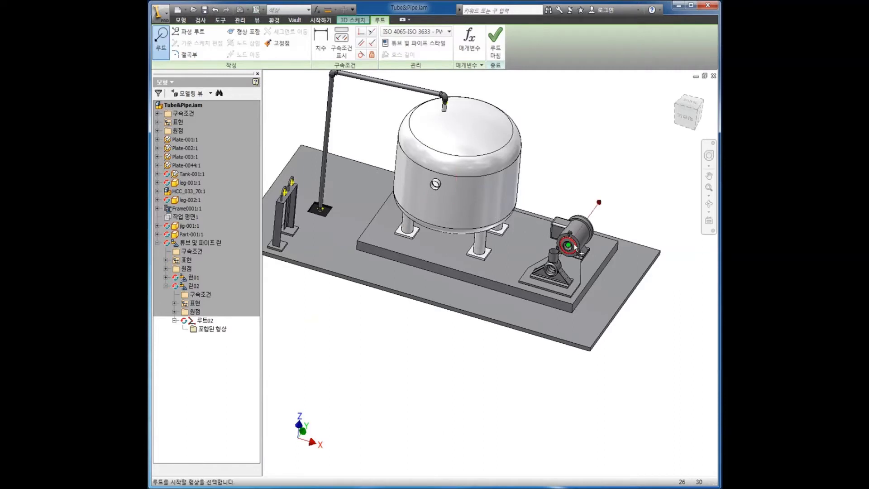
scroll(561, 247, down, 5)
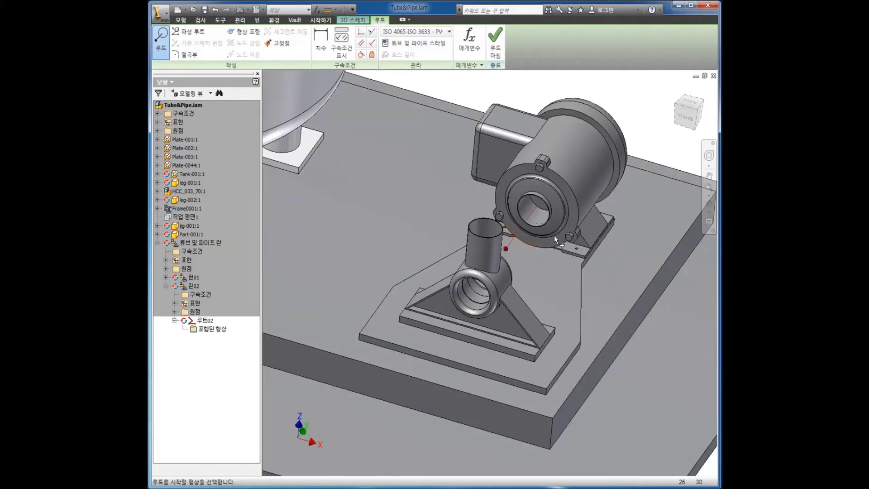
scroll(548, 208, down, 5)
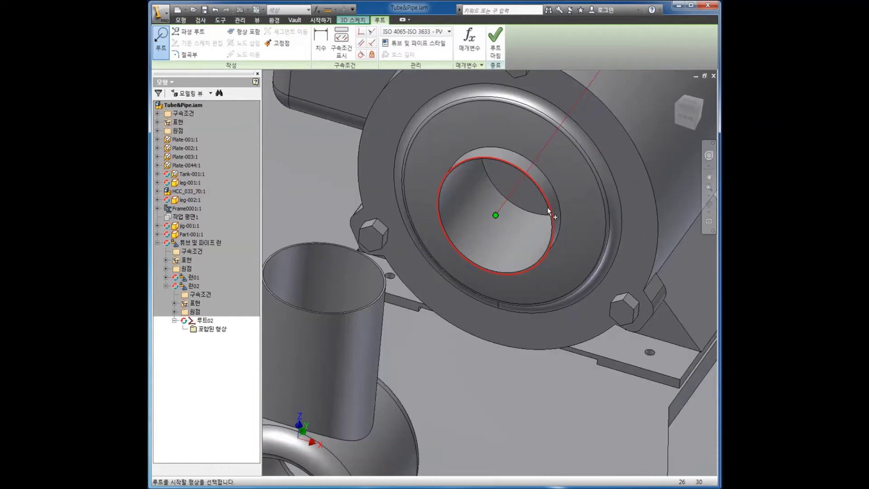
scroll(549, 211, up, 5)
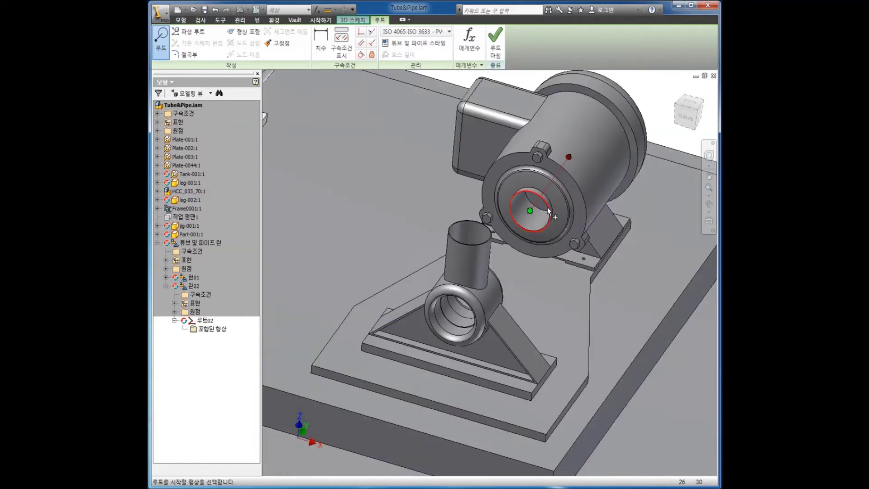
mouse_move(549, 211)
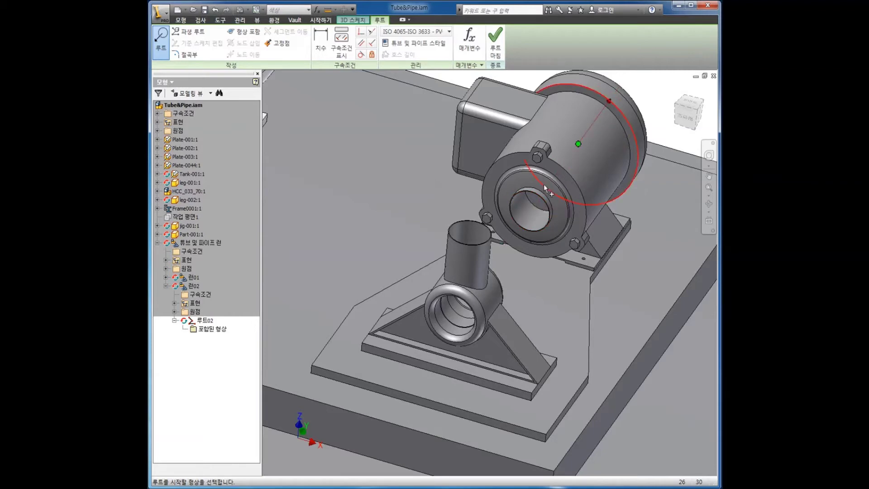
scroll(545, 189, up, 4)
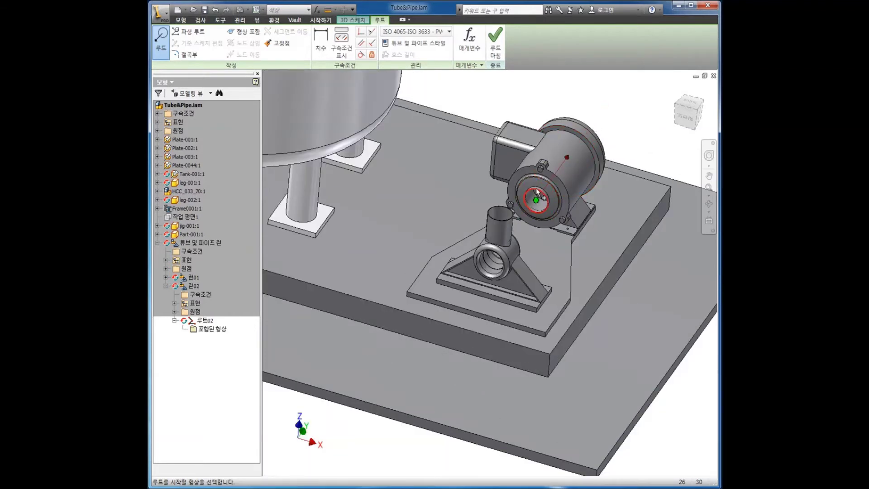
scroll(537, 190, down, 5)
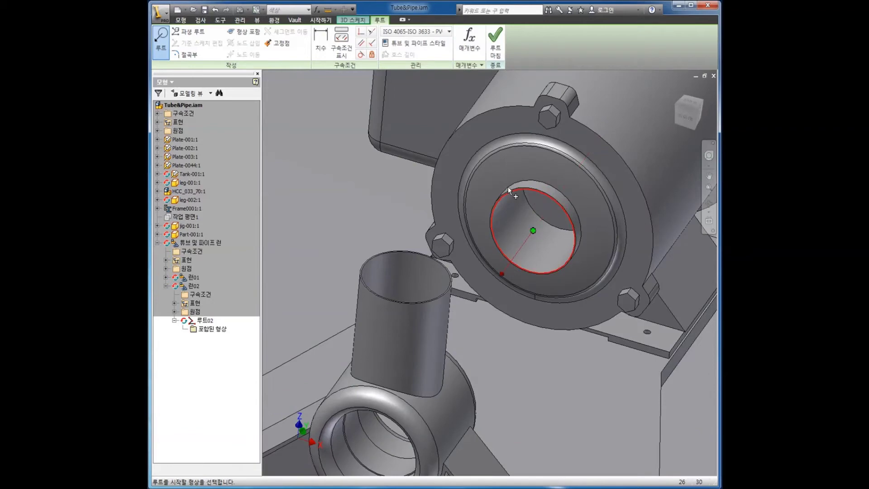
click(496, 205)
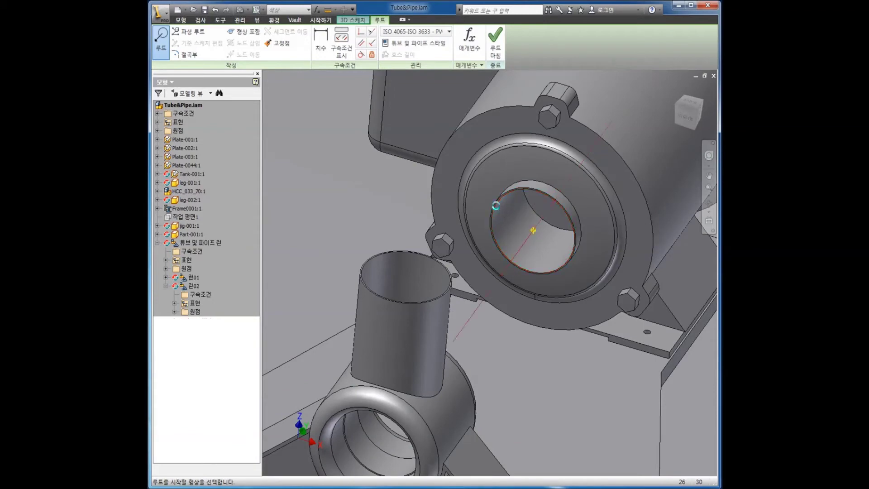
Add the second route point 394 mm from the motor bore along its axis, toward the front of the base plate.
scroll(499, 154, up, 5)
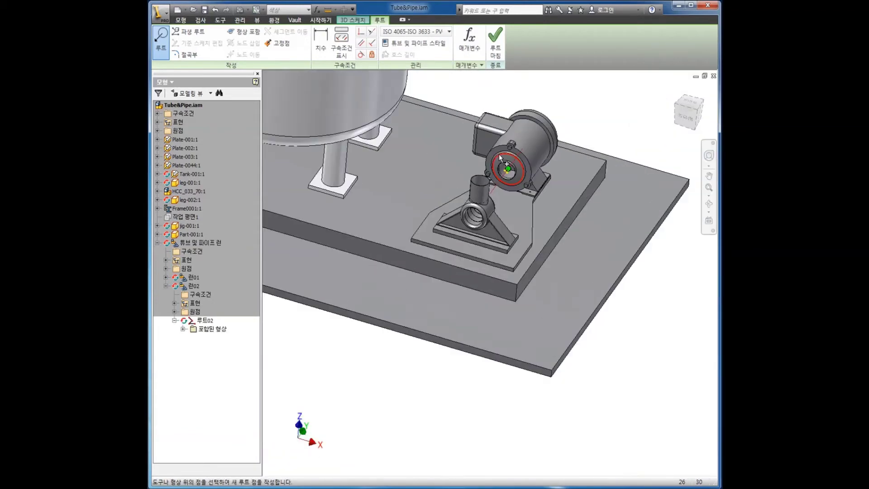
scroll(473, 154, down, 4)
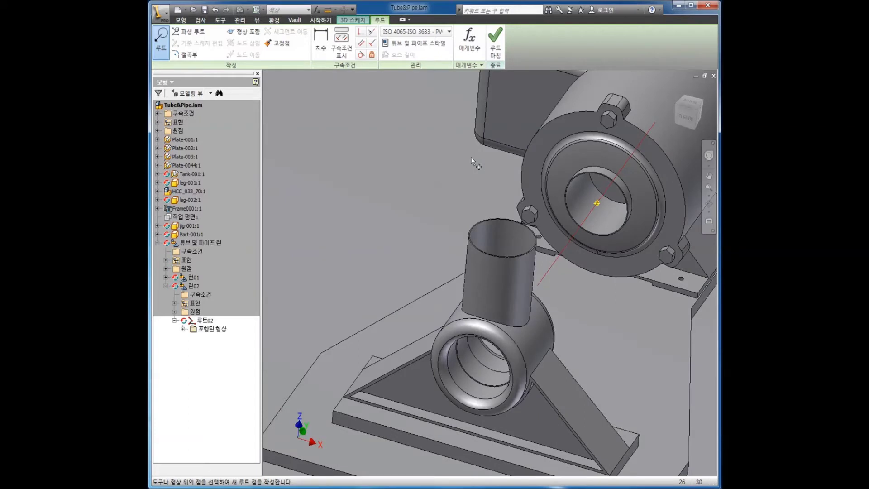
scroll(481, 158, up, 2)
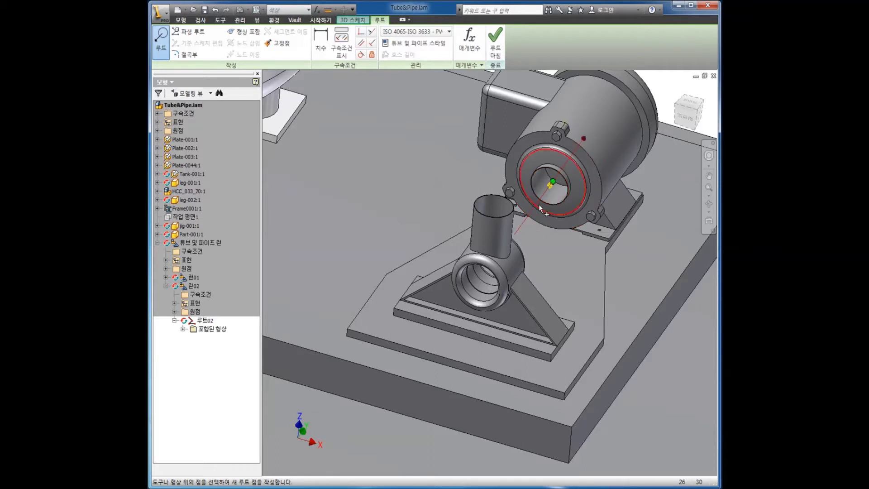
scroll(528, 219, down, 2)
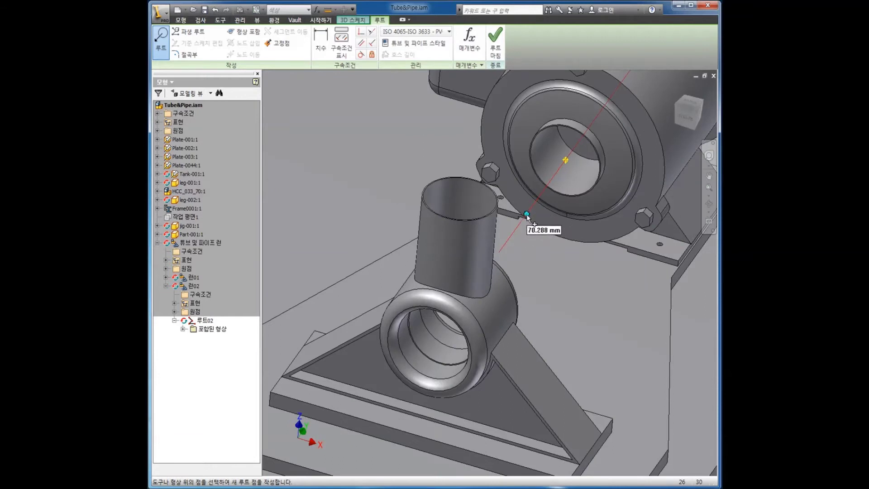
click(527, 217)
right_click(528, 216)
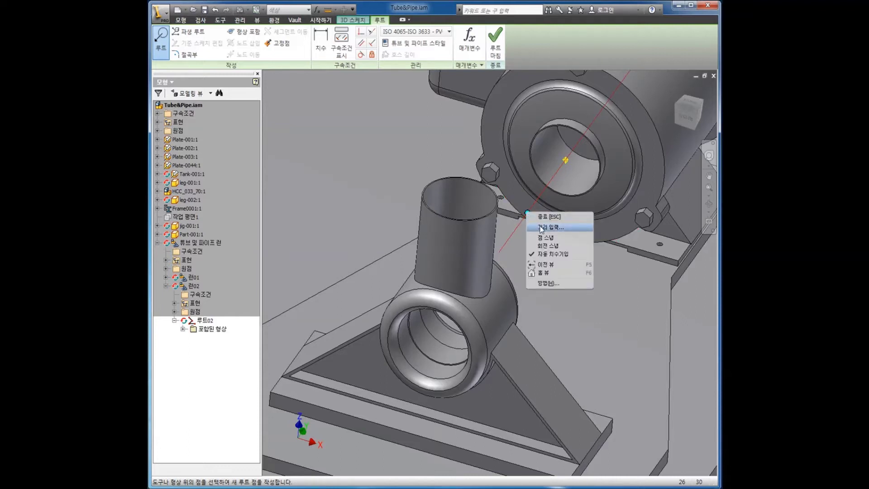
click(541, 228)
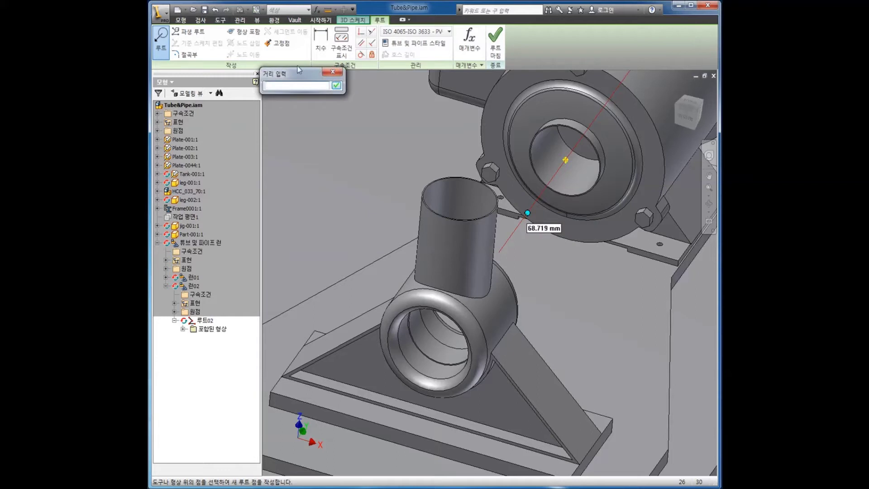
drag(297, 71, 349, 140)
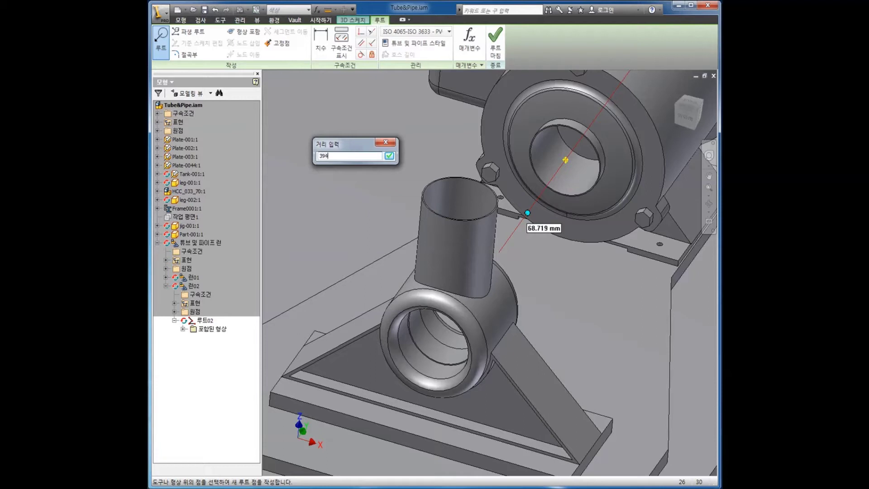
click(388, 156)
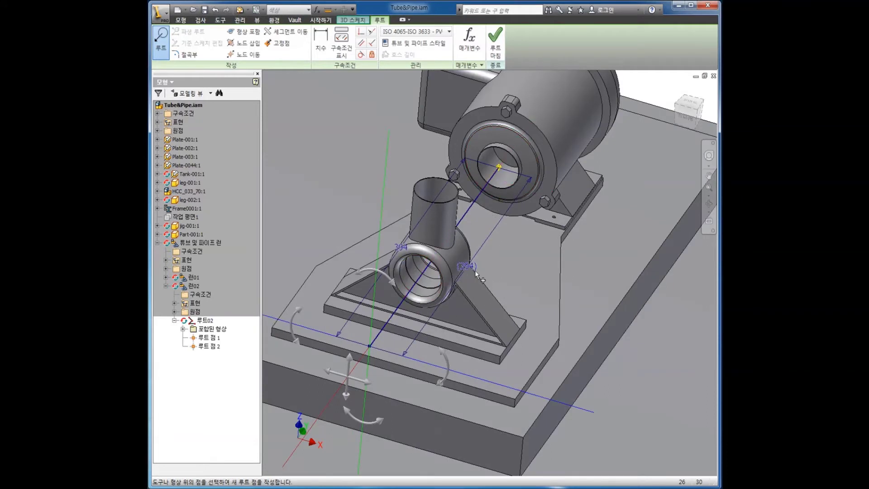
Add the third route point 150 mm vertically above the second point.
scroll(527, 282, down, 3)
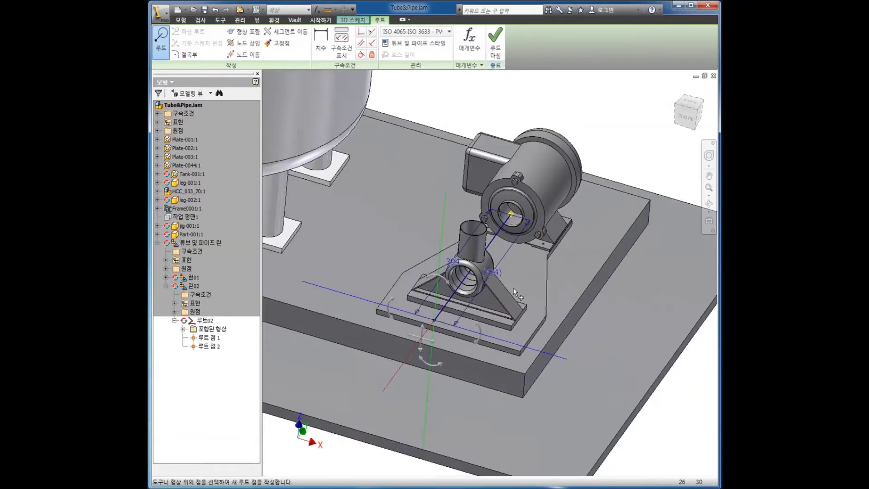
scroll(515, 292, down, 3)
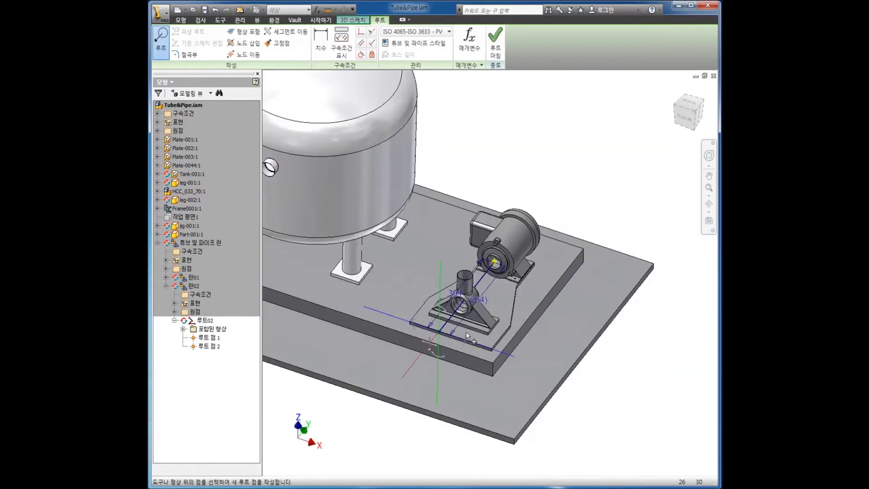
scroll(514, 292, up, 2)
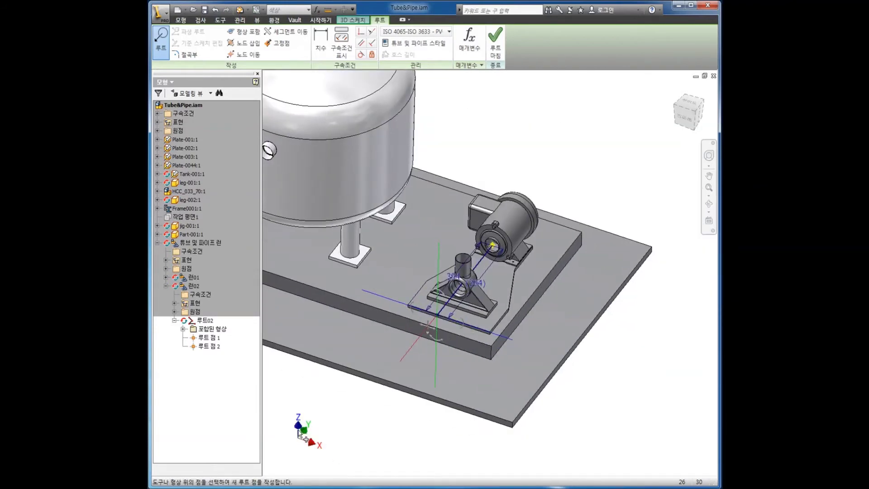
scroll(405, 369, up, 3)
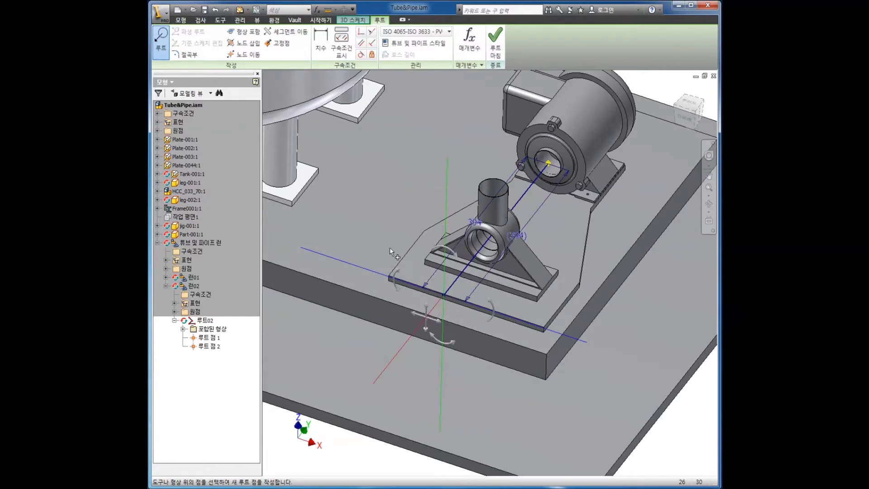
right_click(446, 196)
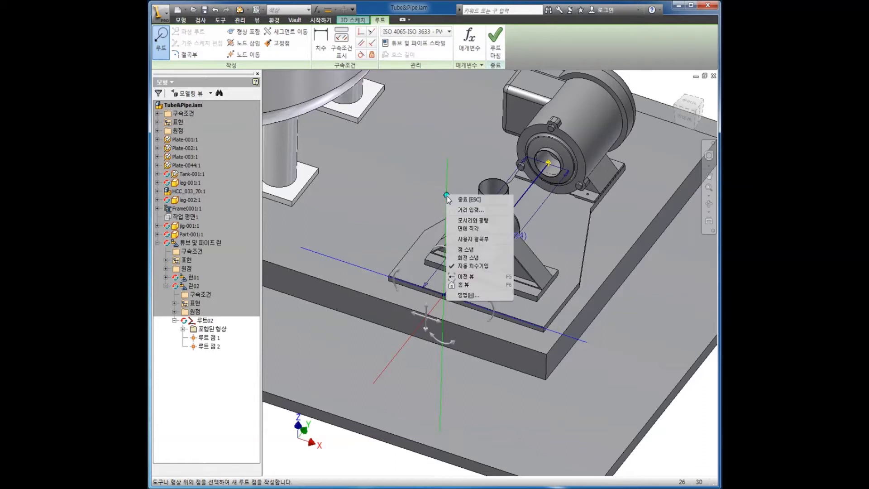
click(467, 209)
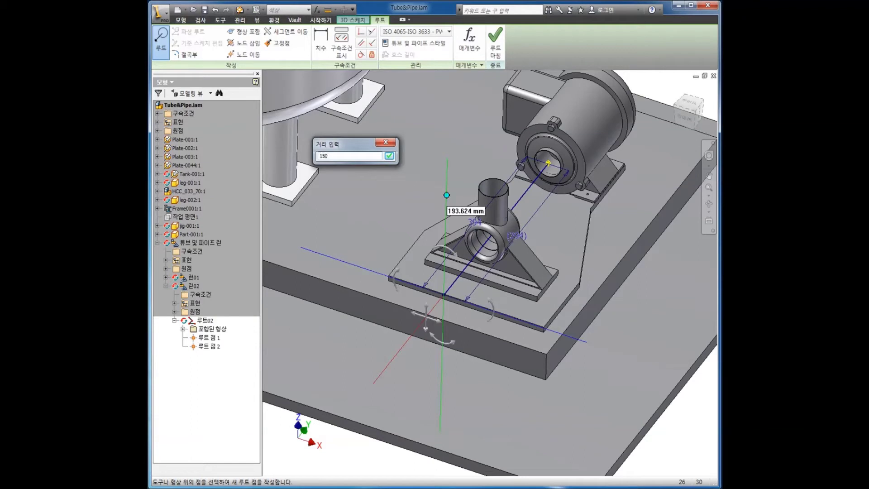
click(388, 155)
Add the fourth route point 1500 mm from the third in the negative X direction, past the tank toward the jig posts.
scroll(455, 224, down, 4)
scroll(432, 341, up, 1)
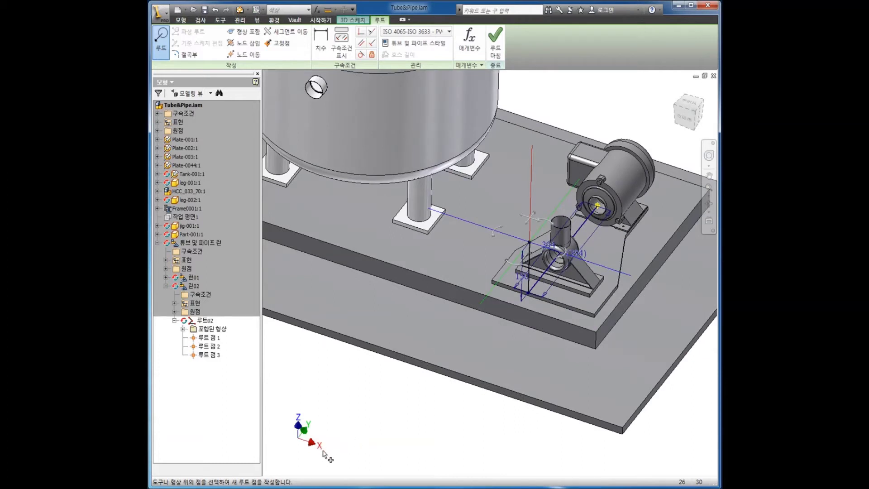
middle_drag(406, 313, 535, 309)
scroll(558, 344, down, 3)
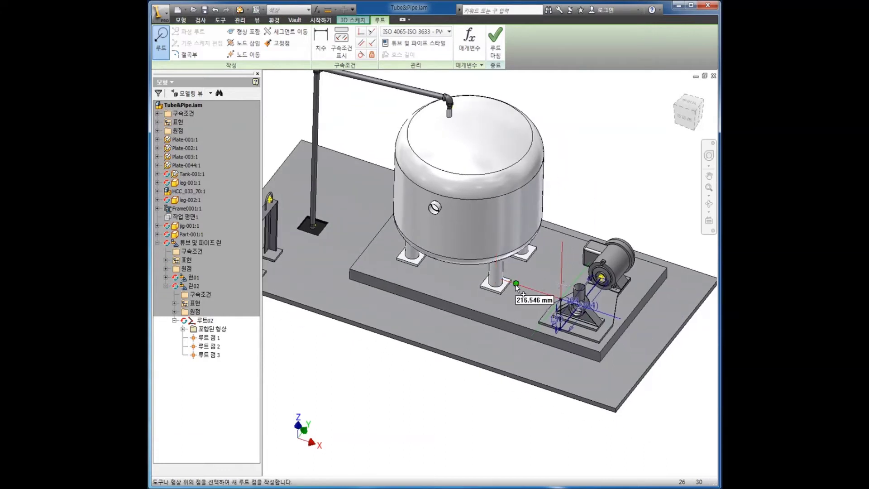
right_click(517, 284)
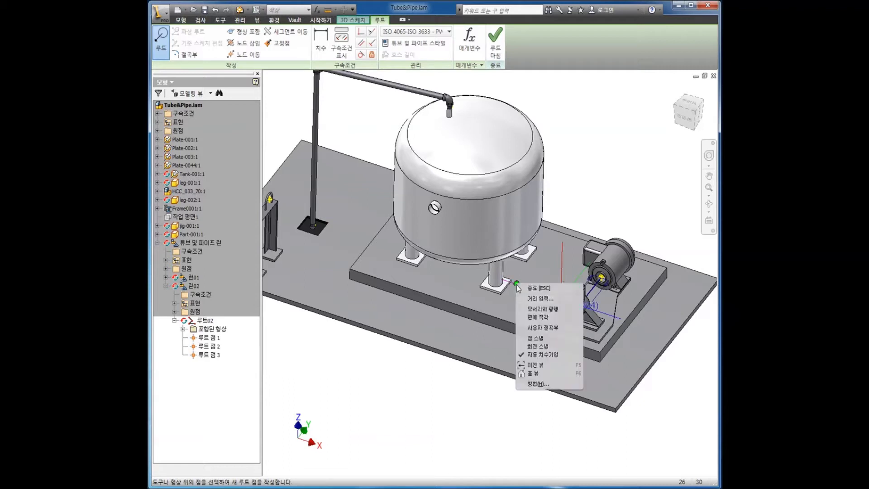
click(538, 299)
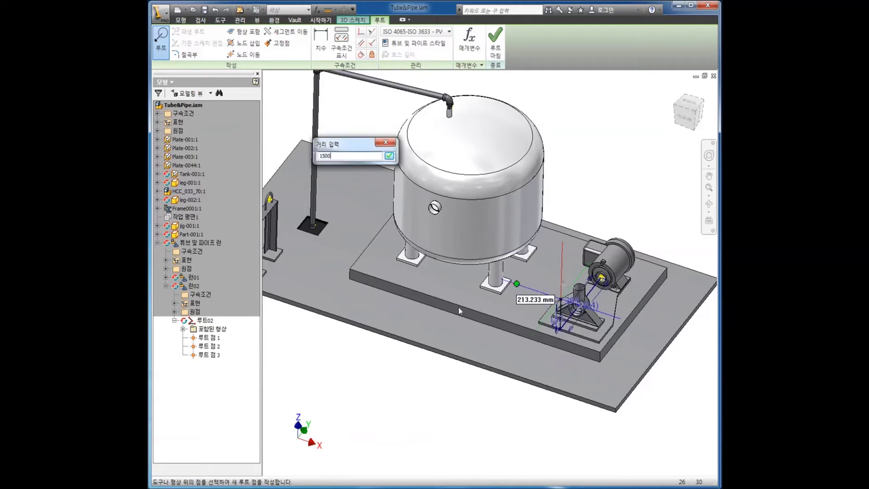
click(389, 156)
Apply a custom bend at the fourth route point and rotate the route direction 45 degrees horizontally, from negative X toward positive Y.
scroll(553, 333, down, 3)
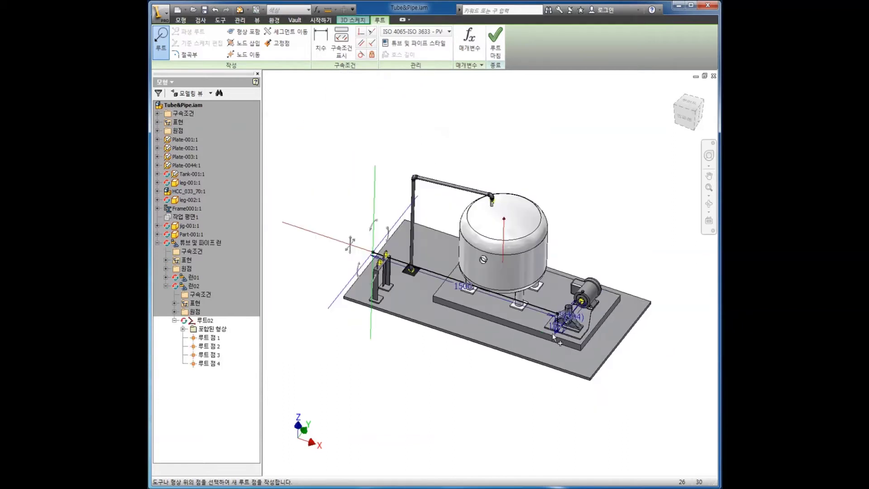
scroll(448, 349, up, 2)
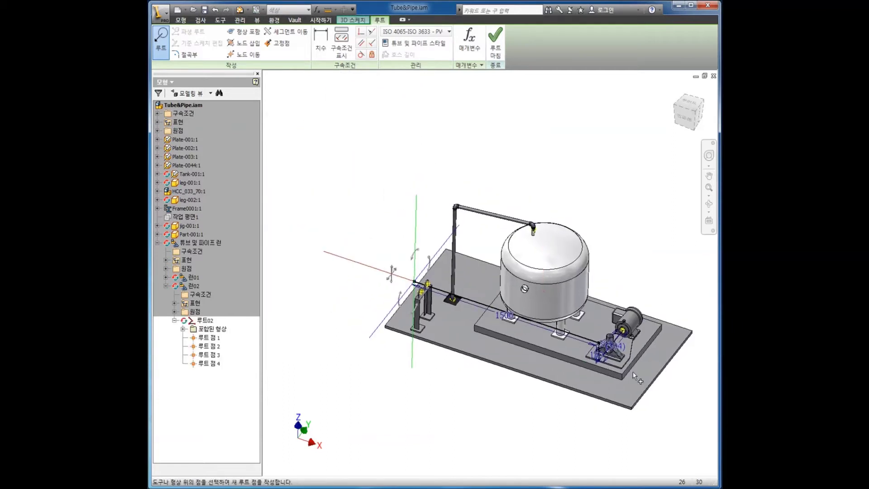
scroll(620, 362, up, 3)
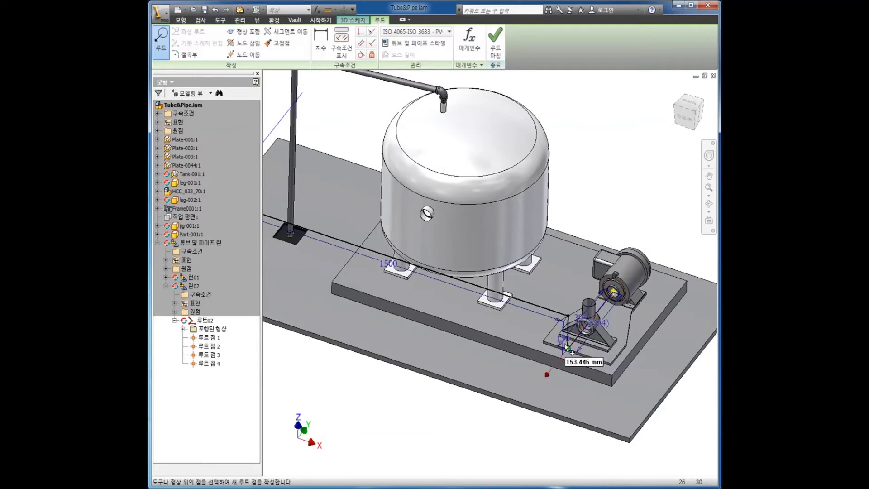
scroll(566, 318, down, 3)
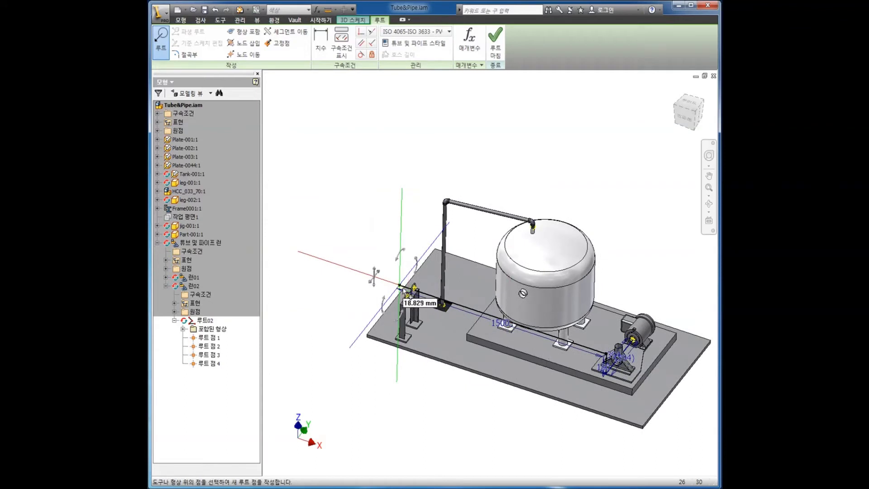
scroll(398, 294, up, 3)
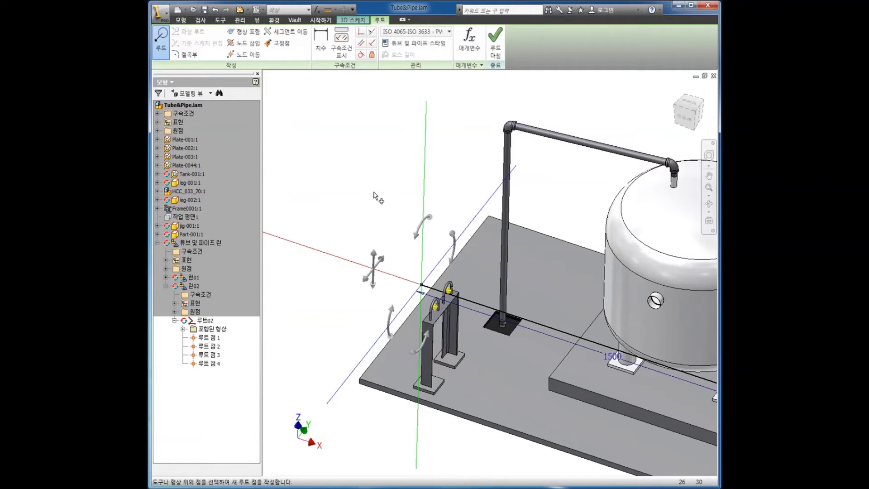
middle_drag(365, 281, 353, 262)
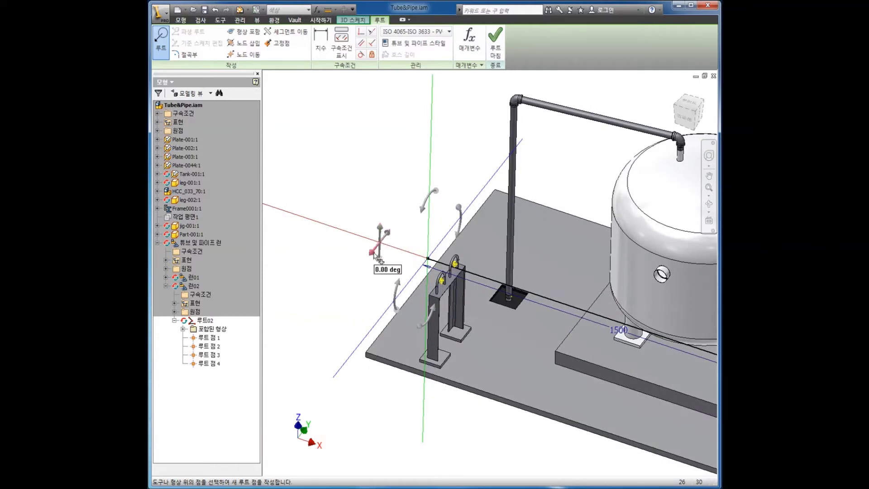
right_click(374, 256)
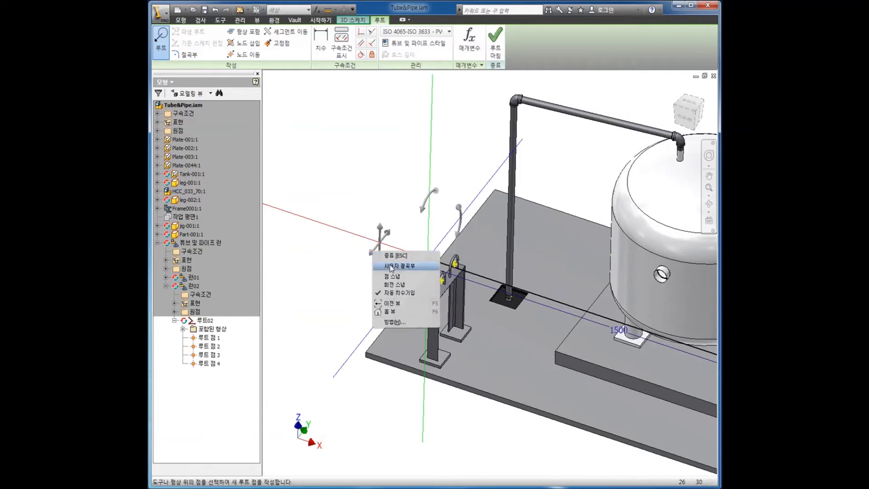
click(391, 266)
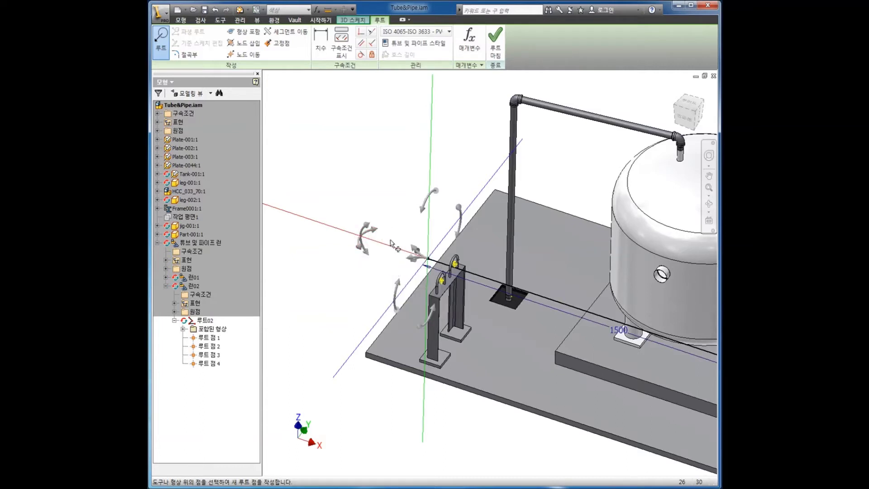
click(367, 232)
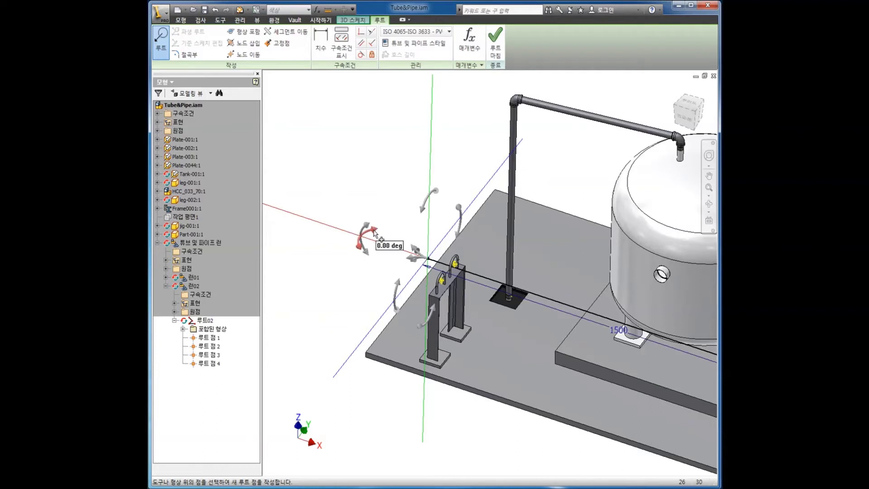
drag(409, 220, 422, 219)
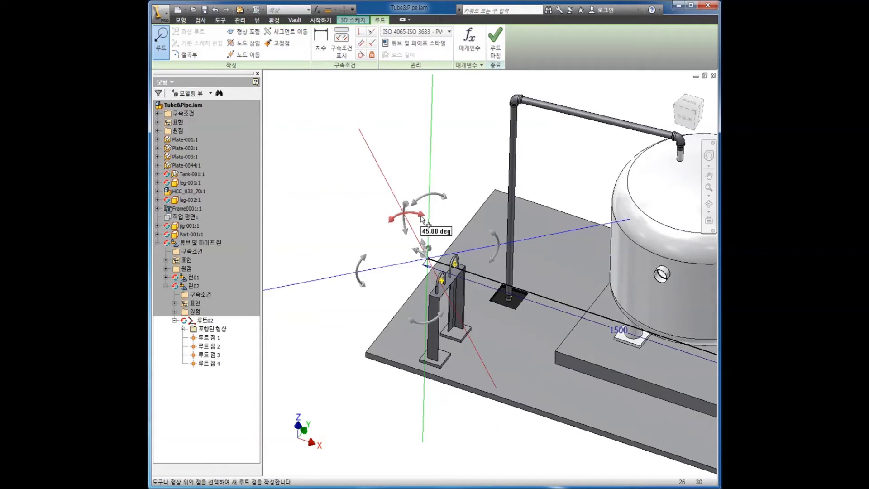
drag(422, 219, 422, 219)
Add the fifth route point 300 mm from the fourth along the 45-degree direction.
middle_drag(349, 238, 354, 258)
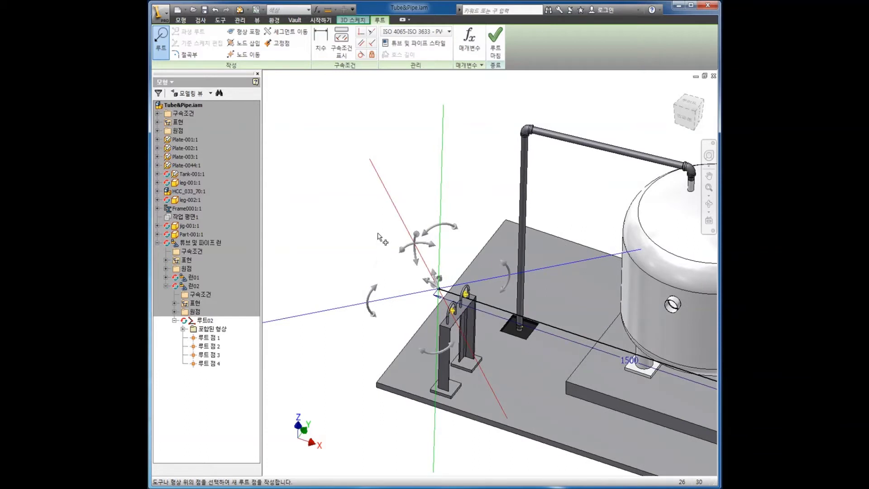
right_click(381, 180)
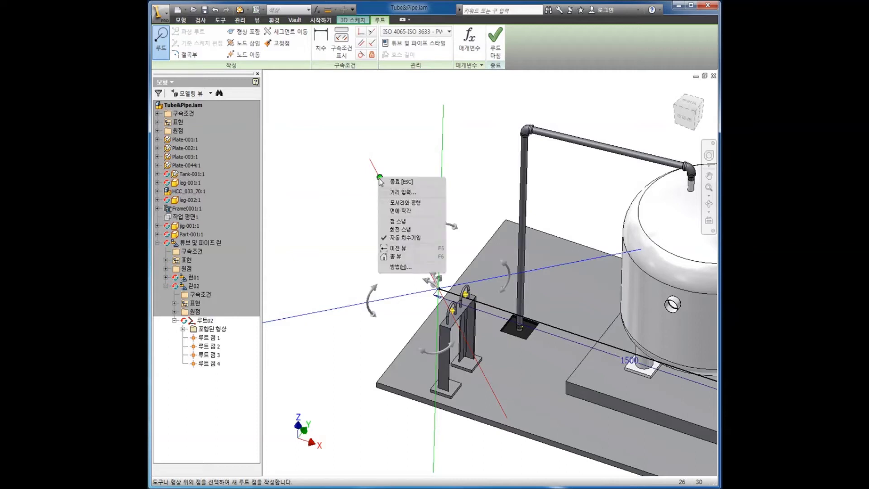
click(399, 193)
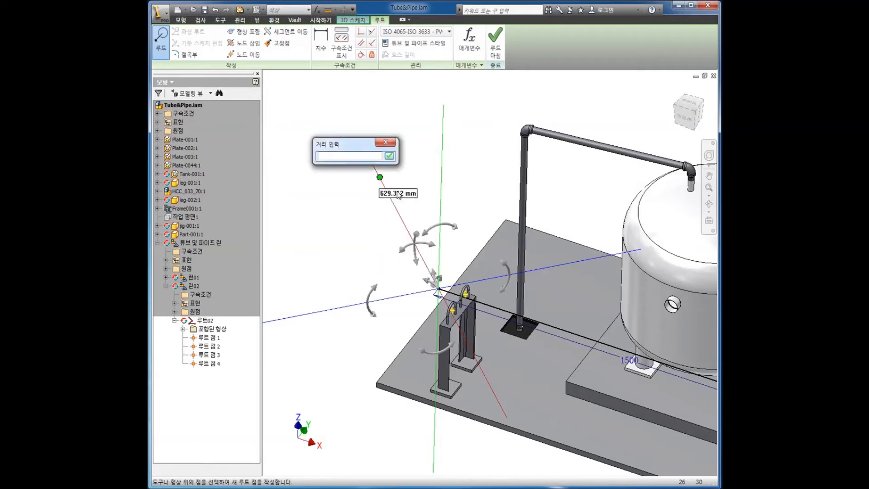
text(300)
click(388, 156)
Apply a custom bend at the fifth route point and rotate the route direction horizontally back to negative X.
scroll(407, 258, down, 3)
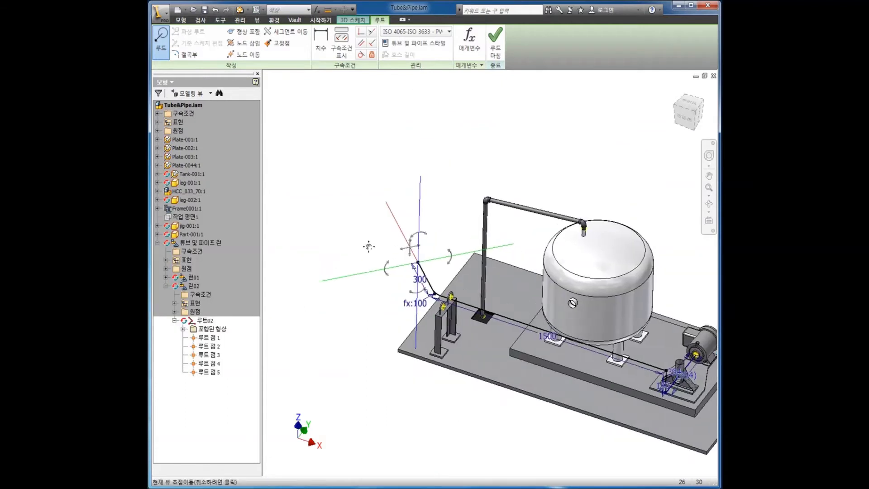
scroll(393, 279, up, 3)
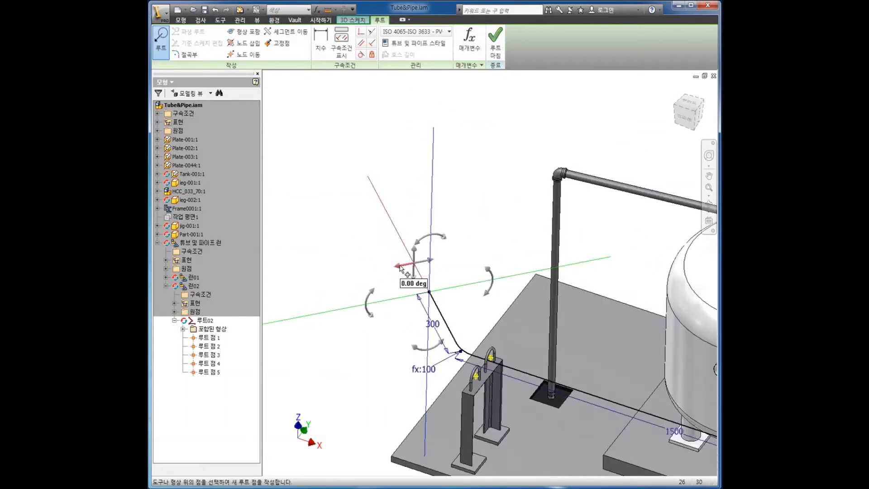
right_click(400, 266)
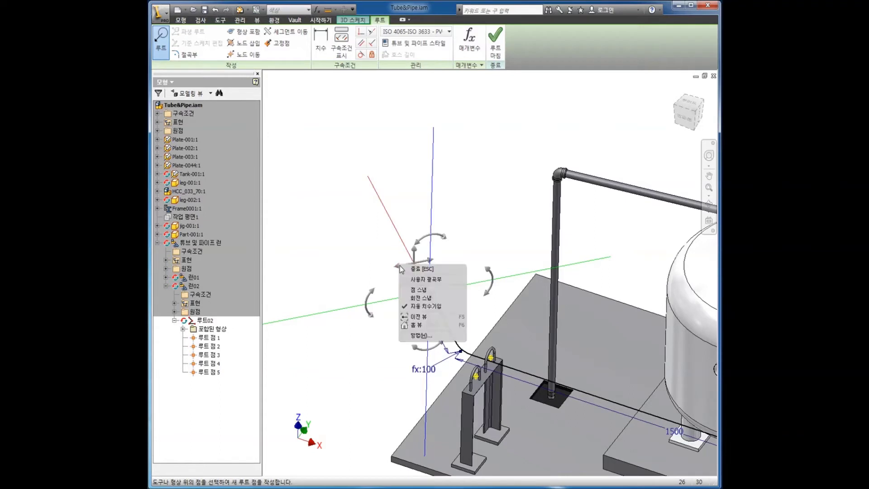
click(415, 280)
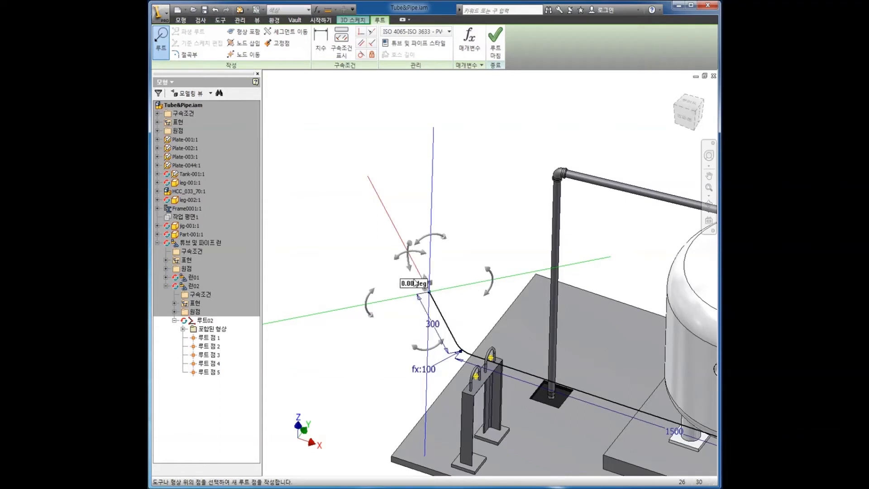
drag(401, 271, 374, 290)
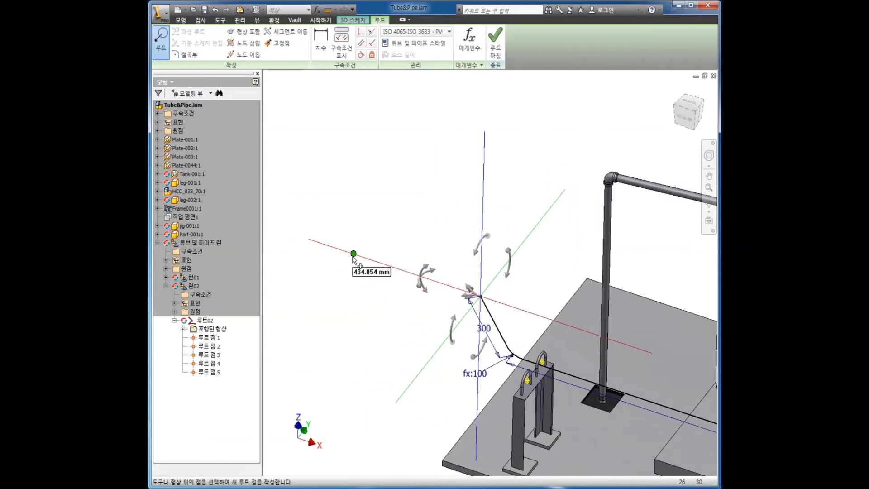
Add the sixth route point 600 mm from the fifth in the negative X direction, beyond the base plate.
right_click(353, 256)
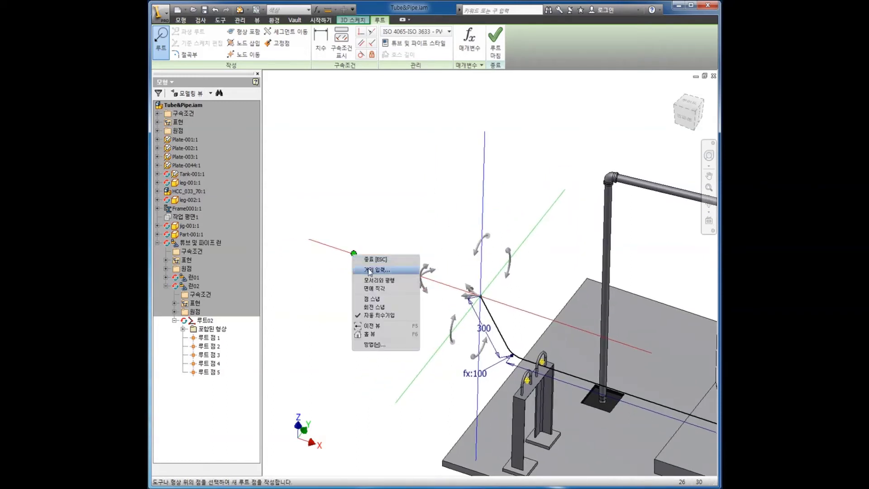
click(377, 270)
text(60)
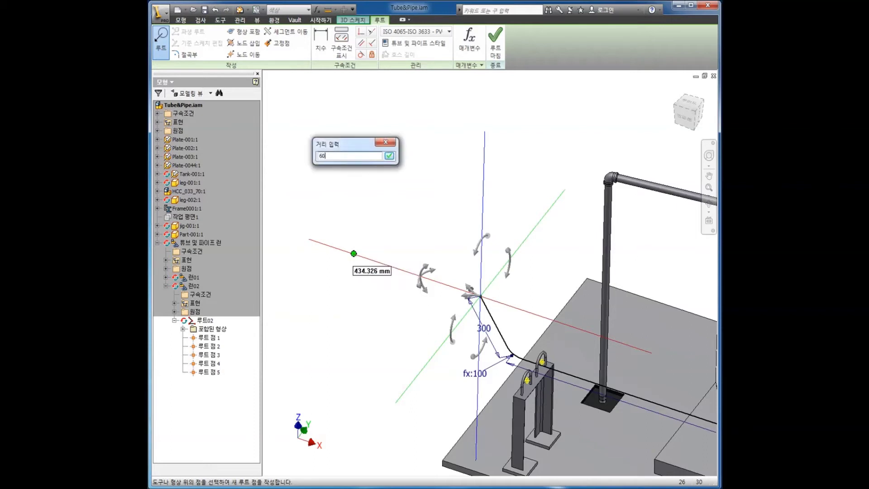
text(0)
click(389, 156)
Finish the second run's route and populate it with ISO 4065-ISO 3633 PVC pipe segments and fittings.
scroll(366, 218, down, 5)
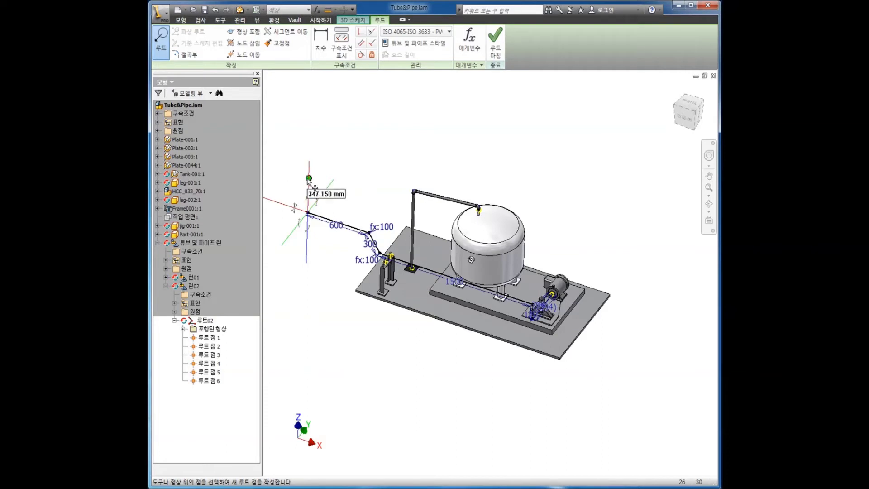
scroll(286, 217, up, 3)
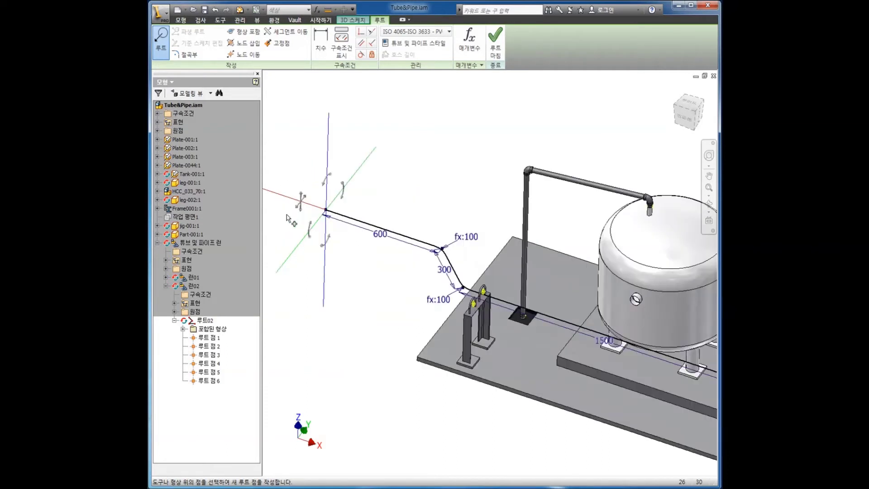
scroll(286, 217, up, 3)
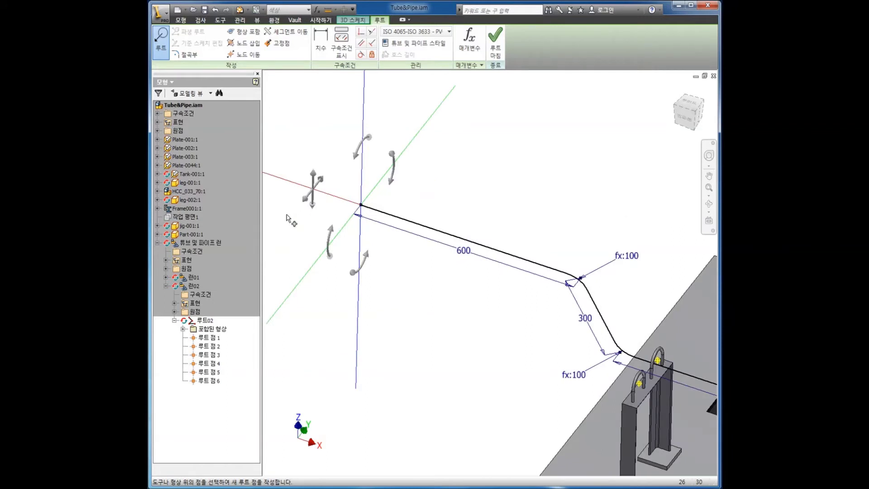
mouse_move(305, 200)
scroll(338, 247, down, 5)
middle_drag(397, 349, 373, 319)
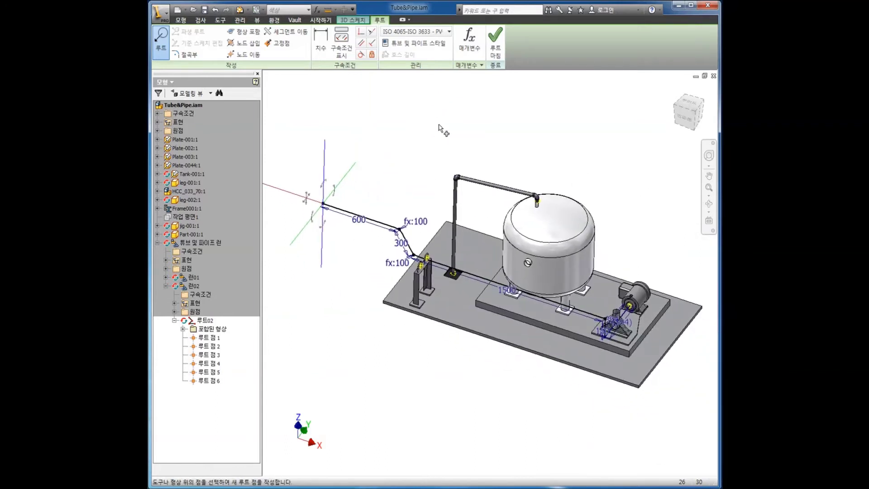
click(495, 52)
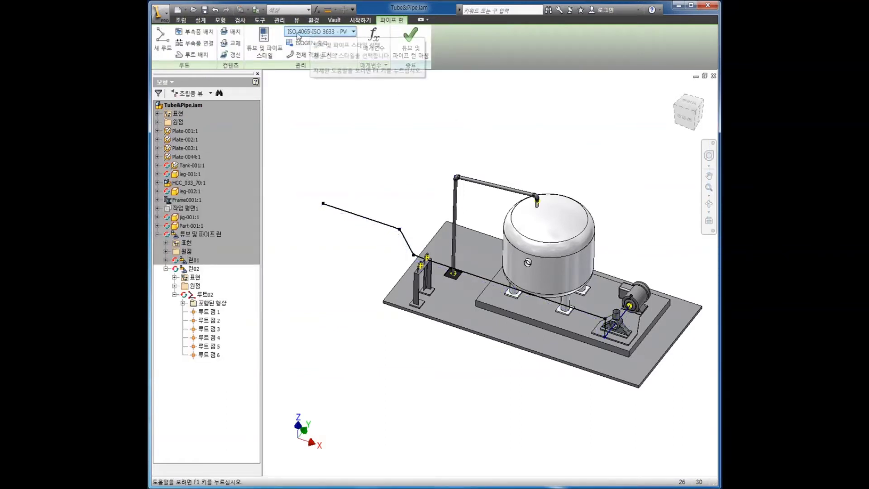
click(192, 54)
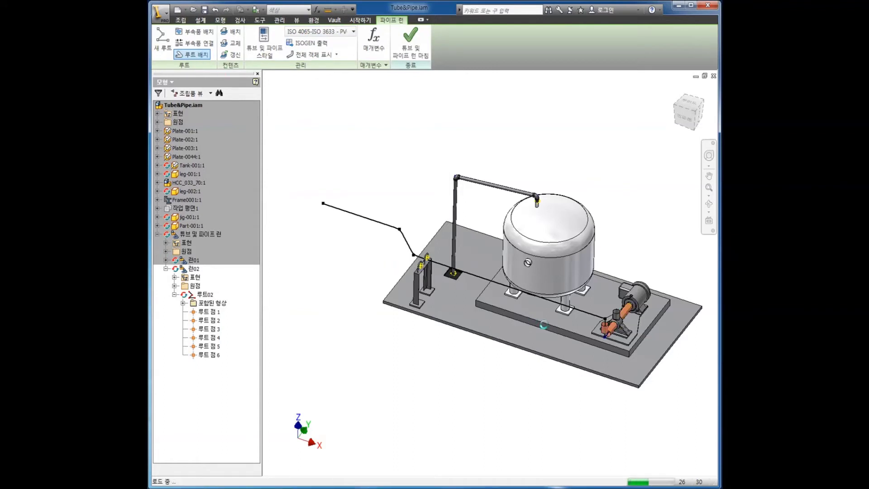
Examine the populated second run from the motor elbows to the bent free end, and collapse its model tree entry.
scroll(614, 348, up, 3)
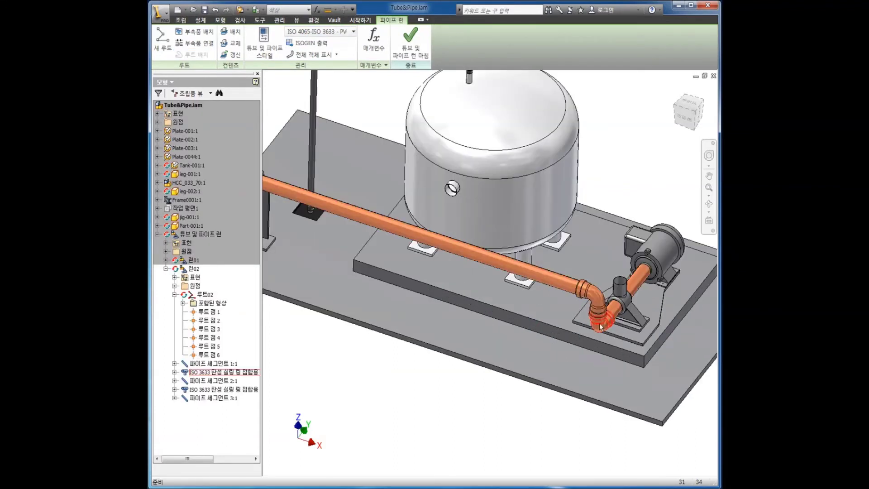
scroll(579, 335, down, 5)
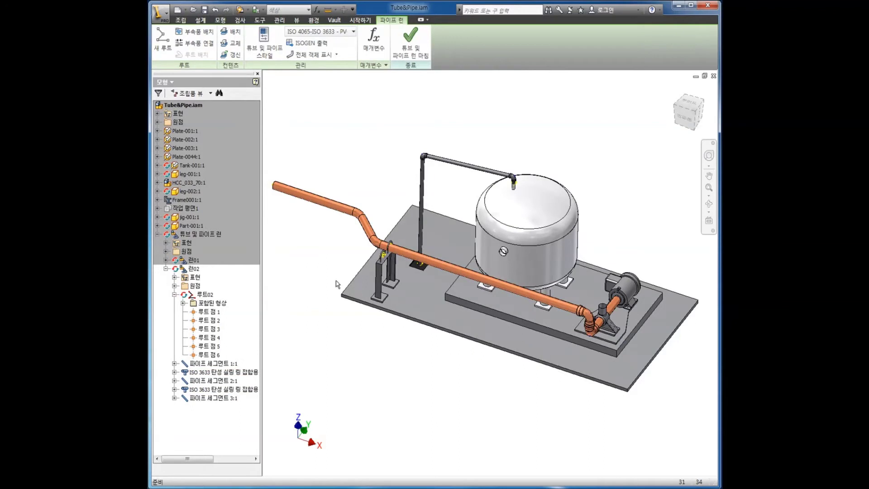
scroll(366, 303, up, 4)
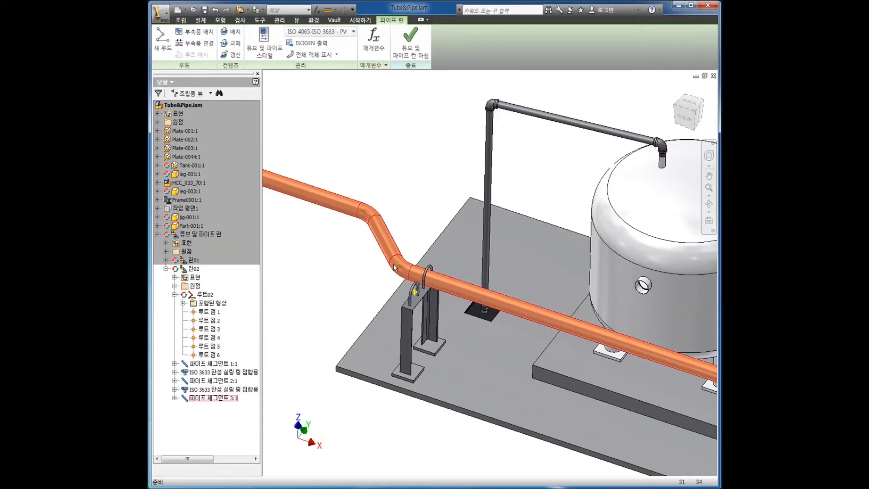
key(Home)
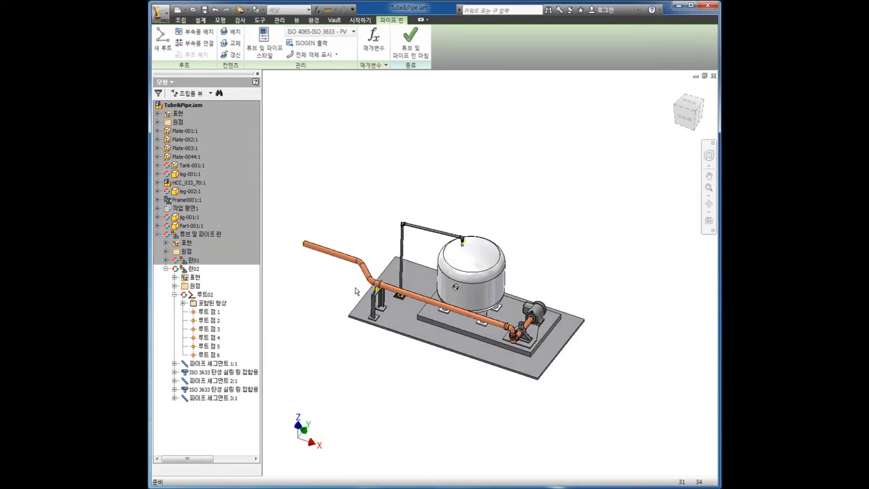
shift+middle_drag(431, 392, 552, 313)
middle_drag(509, 392, 512, 336)
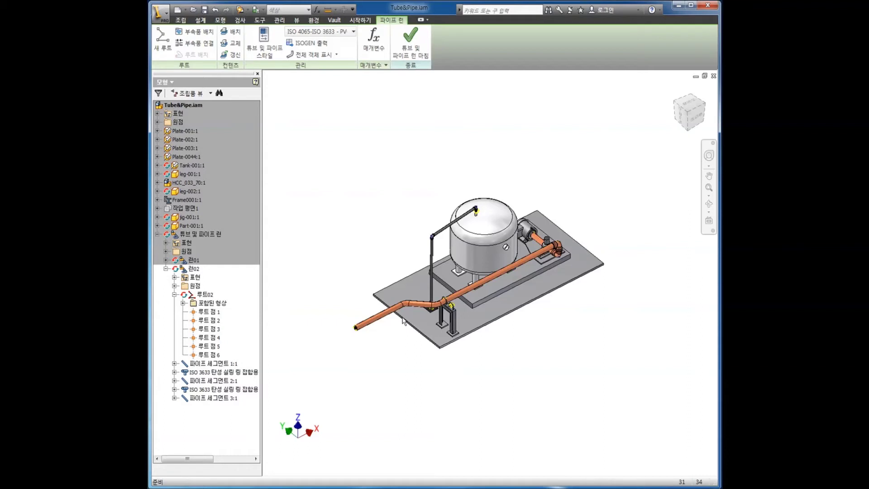
click(166, 269)
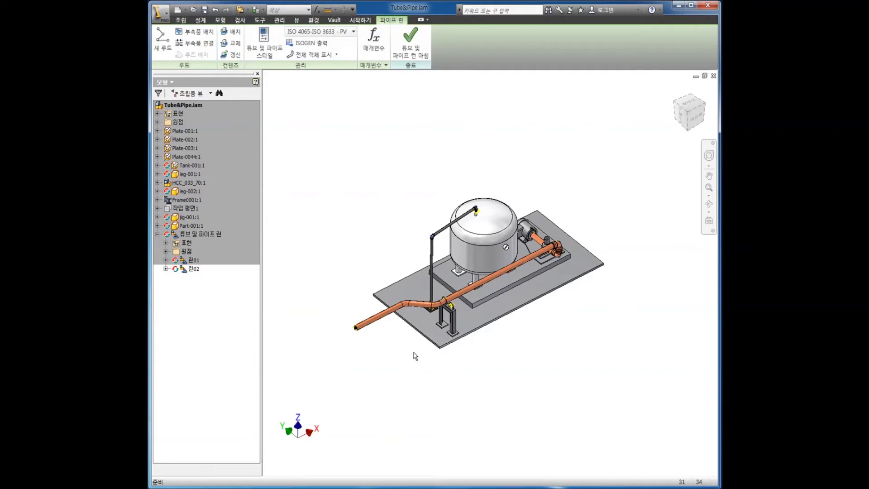
scroll(382, 346, up, 3)
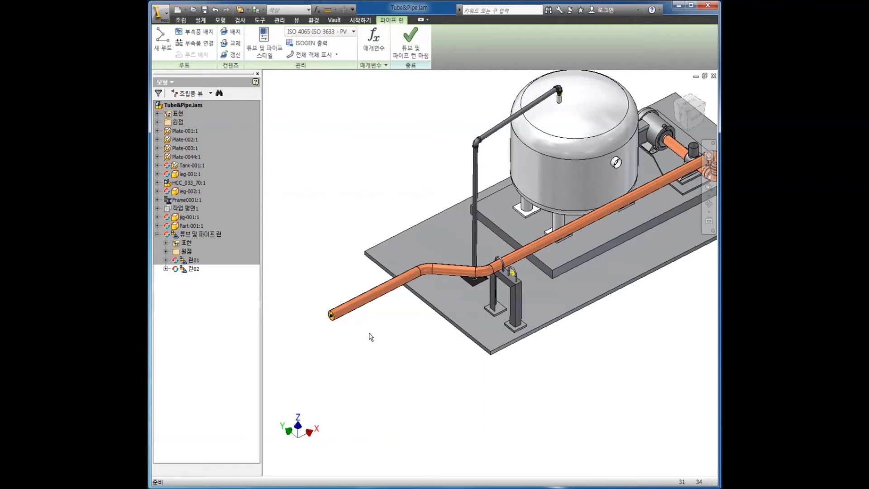
scroll(374, 298, up, 2)
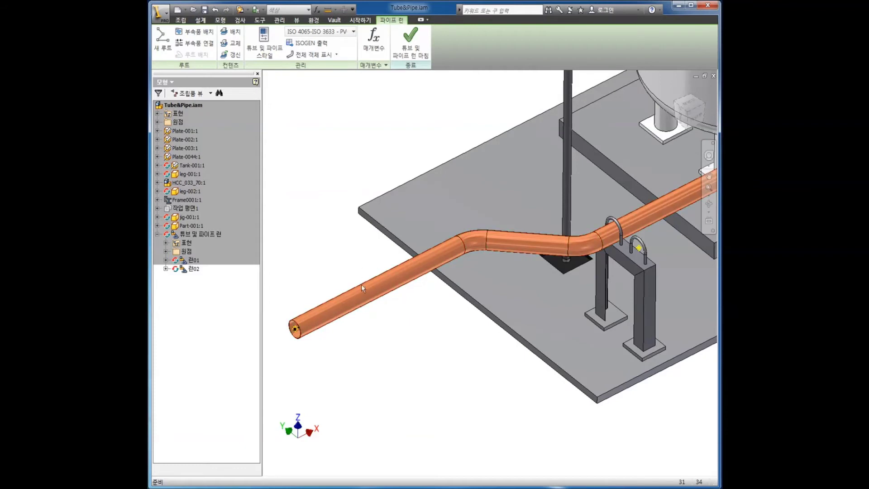
scroll(370, 287, down, 2)
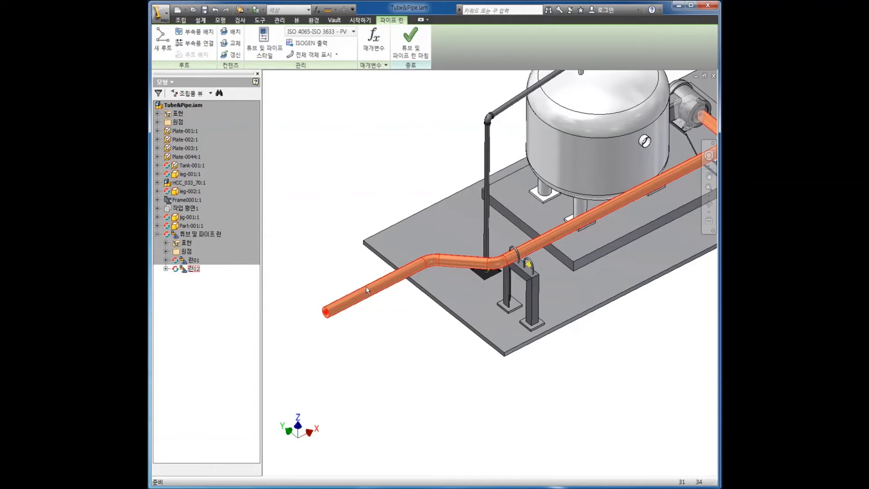
scroll(363, 289, up, 3)
scroll(356, 313, down, 1)
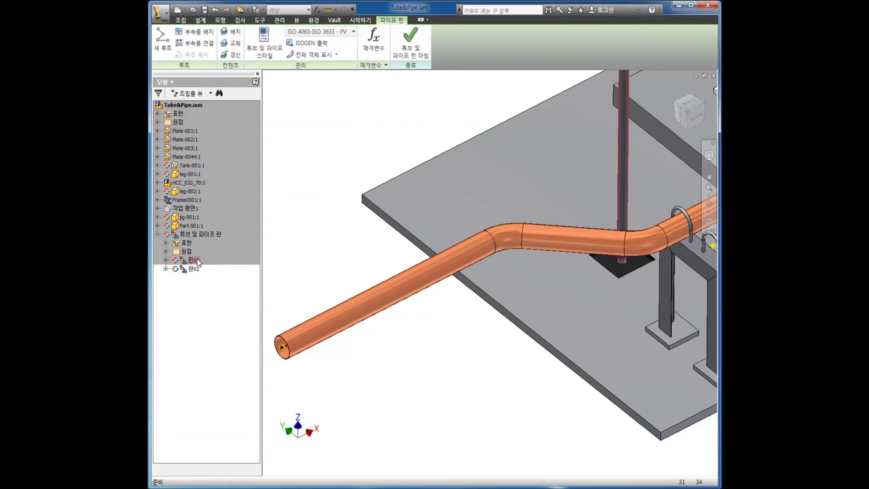
scroll(324, 281, down, 5)
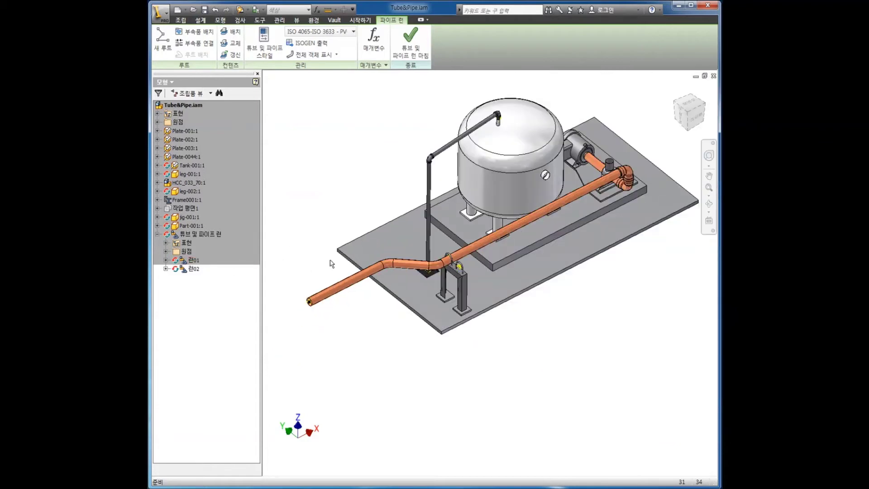
scroll(336, 285, up, 4)
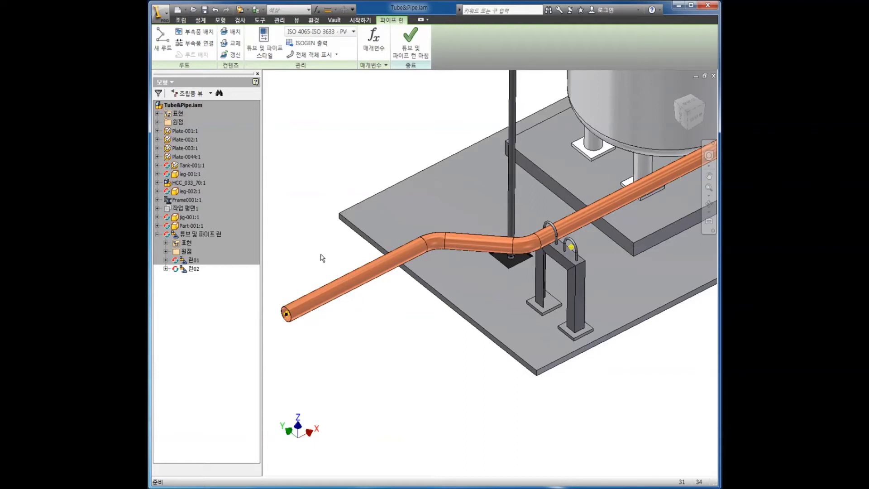
scroll(322, 258, up, 3)
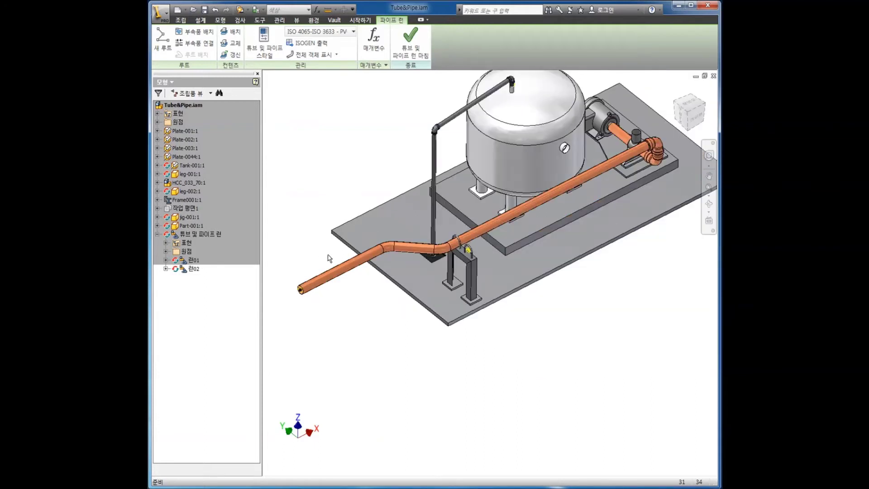
Load the KITZ_50A.ipt valve from the workspace's LIB folder and insert it on the second run's straight end segment beyond the base plate.
click(201, 33)
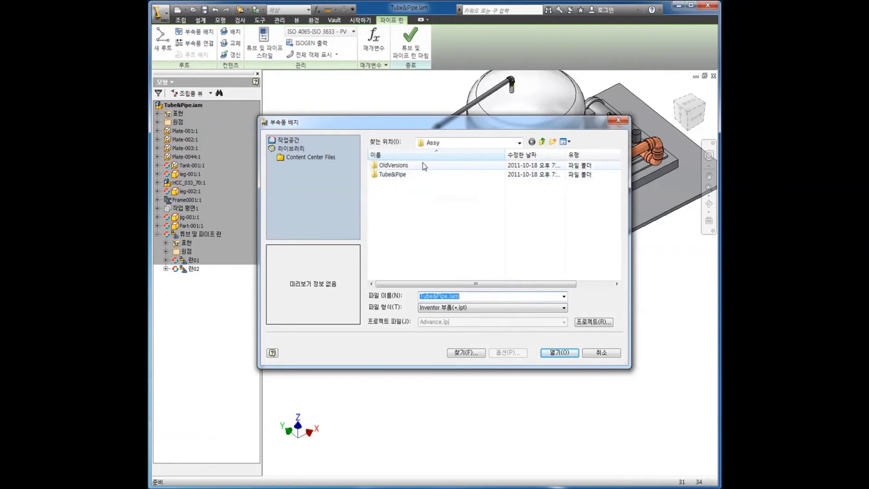
click(542, 142)
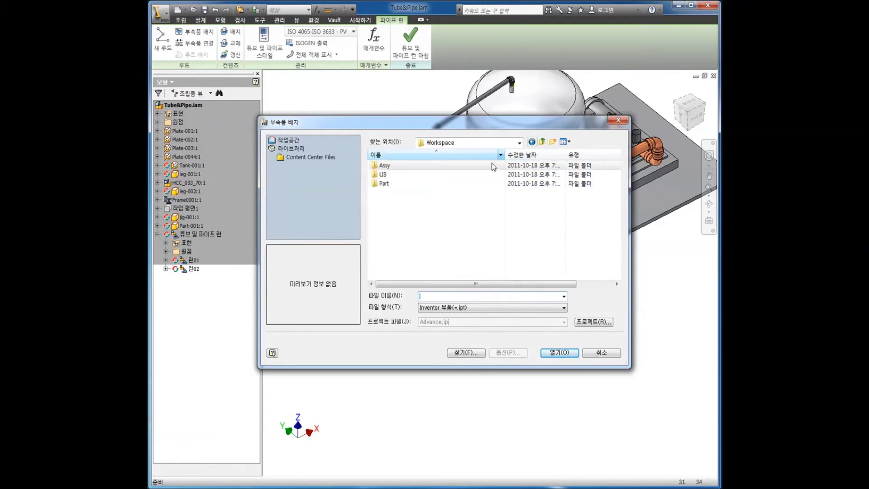
click(520, 144)
click(523, 145)
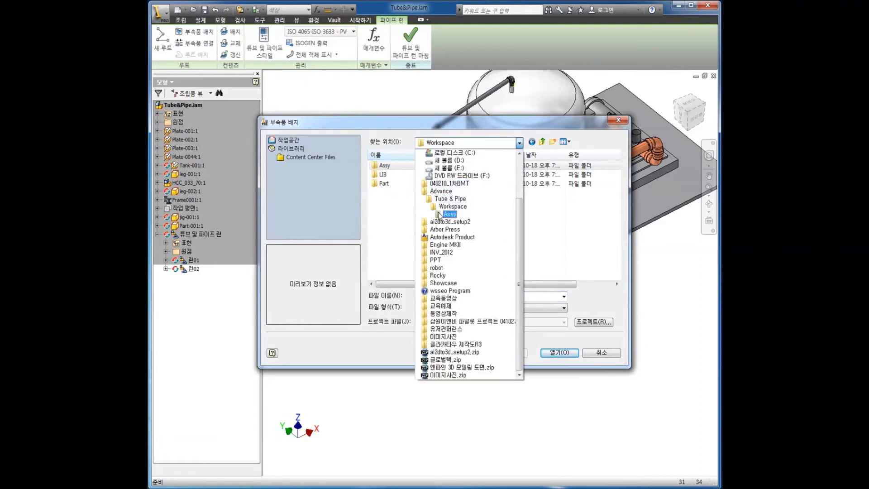
click(449, 214)
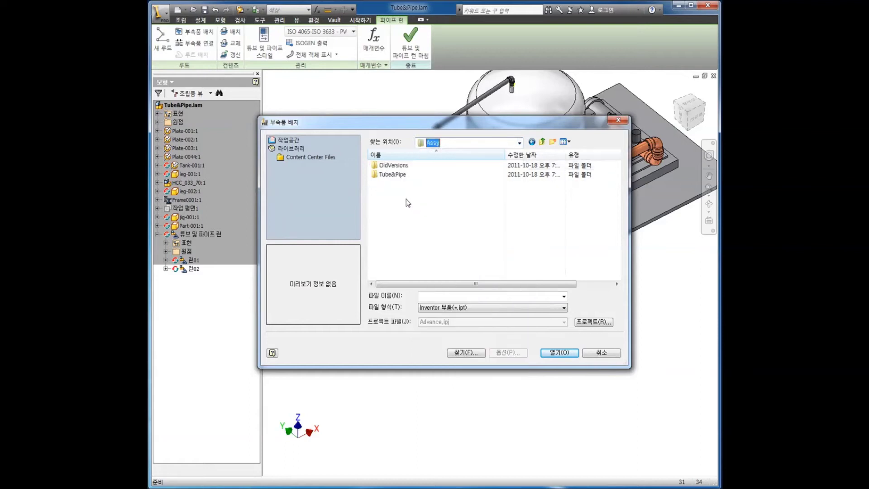
click(542, 143)
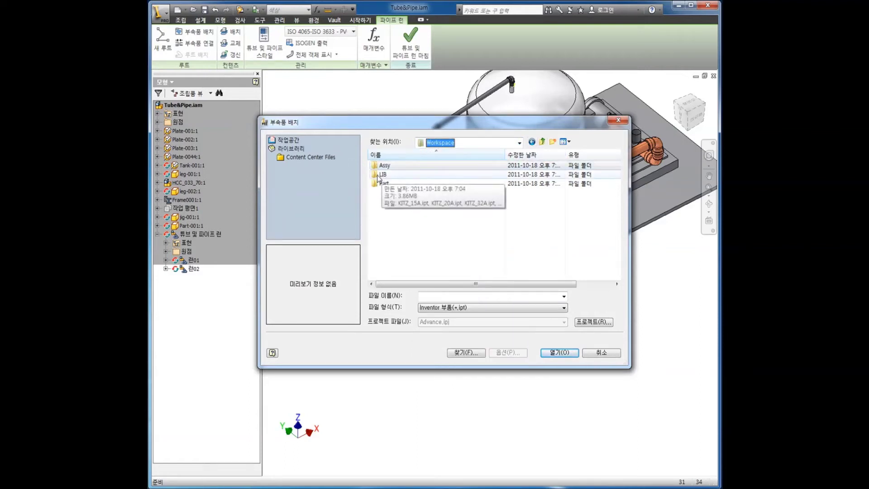
double_click(378, 176)
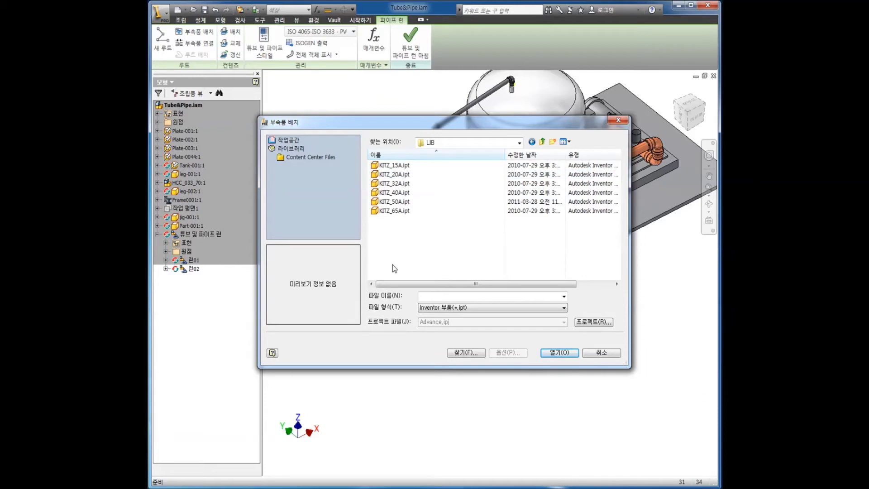
click(386, 202)
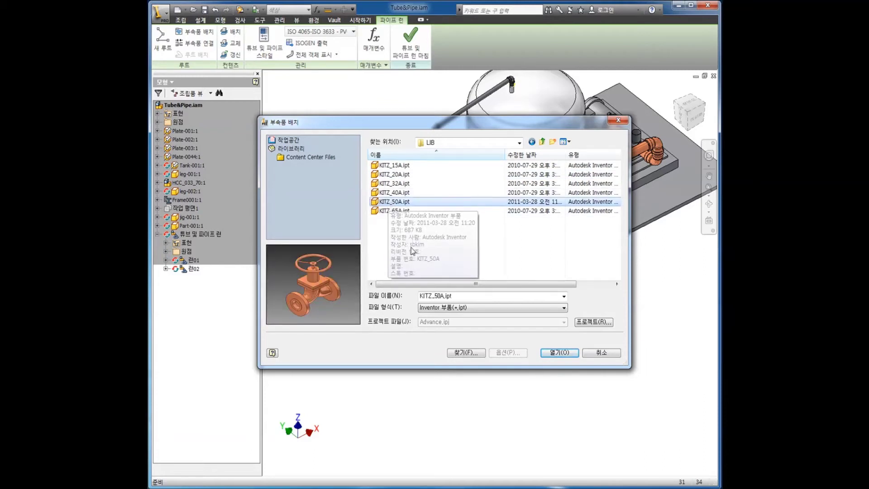
click(557, 352)
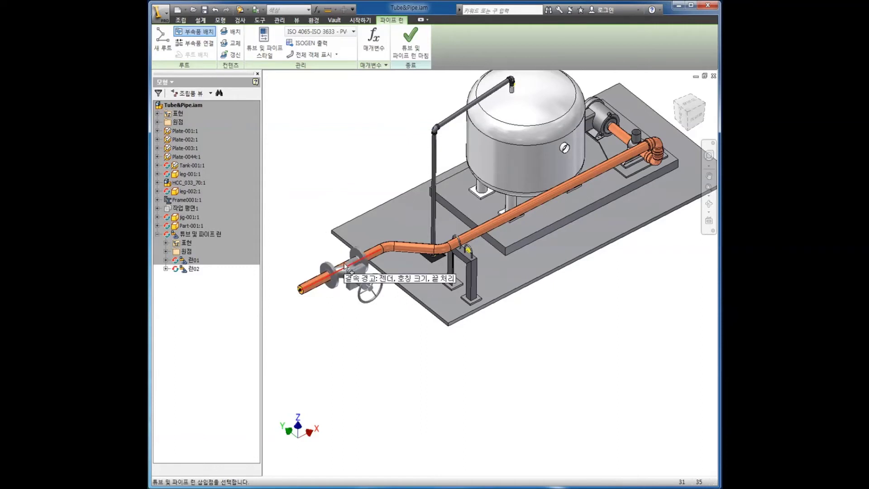
scroll(344, 267, up, 5)
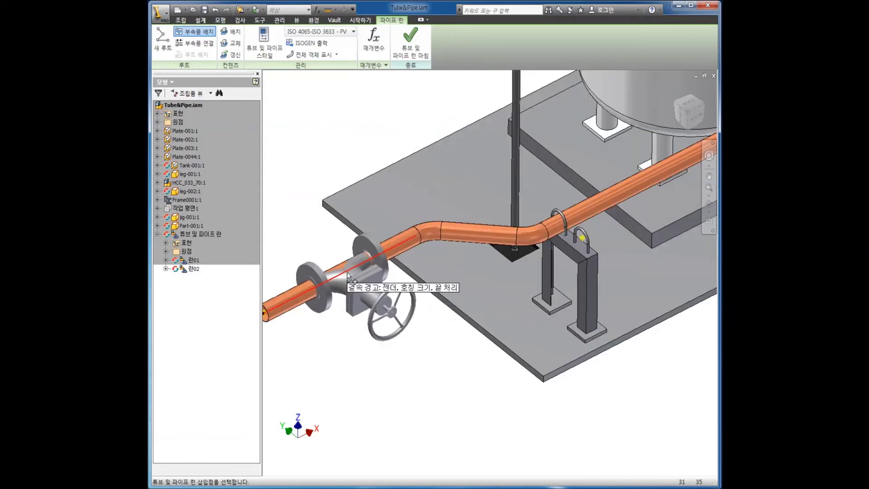
click(348, 274)
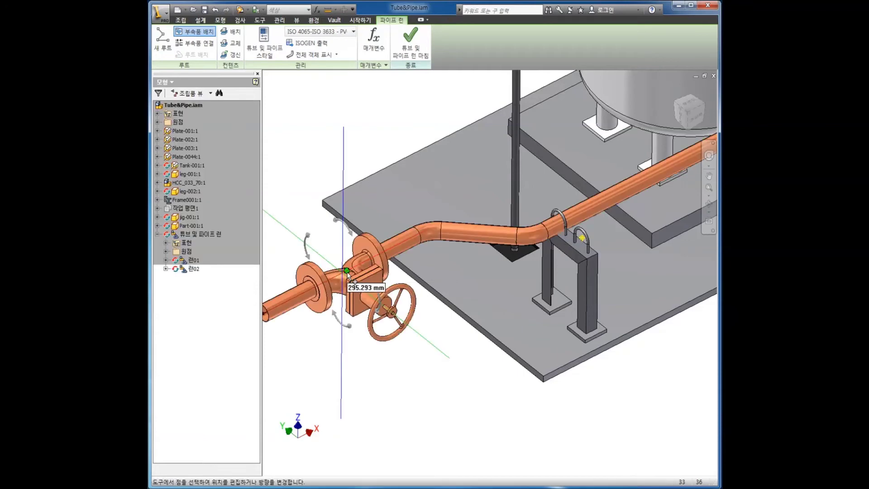
Set the inserted valve's distance along the end segment to 250 mm.
scroll(328, 285, down, 5)
shift+middle_drag(357, 284, 392, 269)
scroll(393, 276, down, 3)
key(Escape)
scroll(390, 356, up, 3)
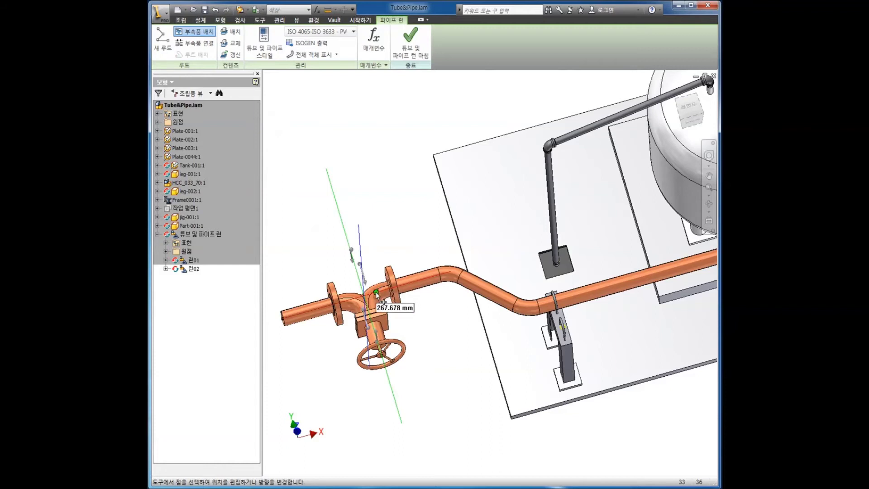
right_click(376, 292)
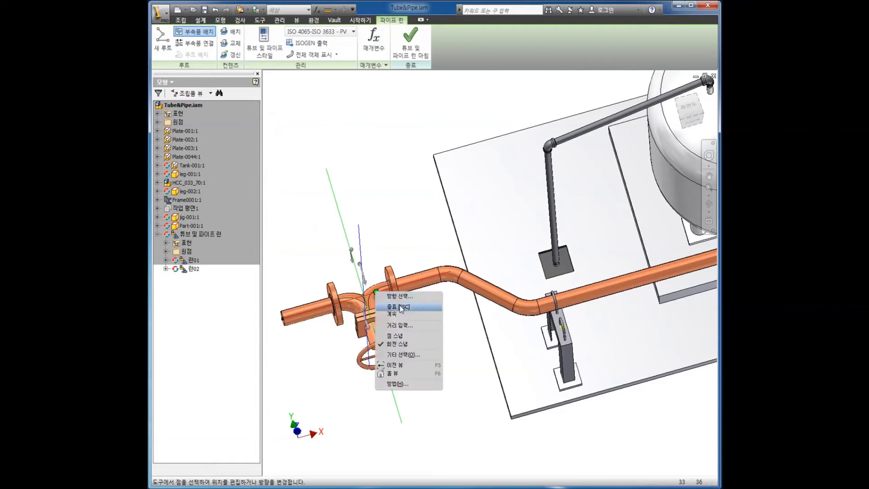
click(399, 325)
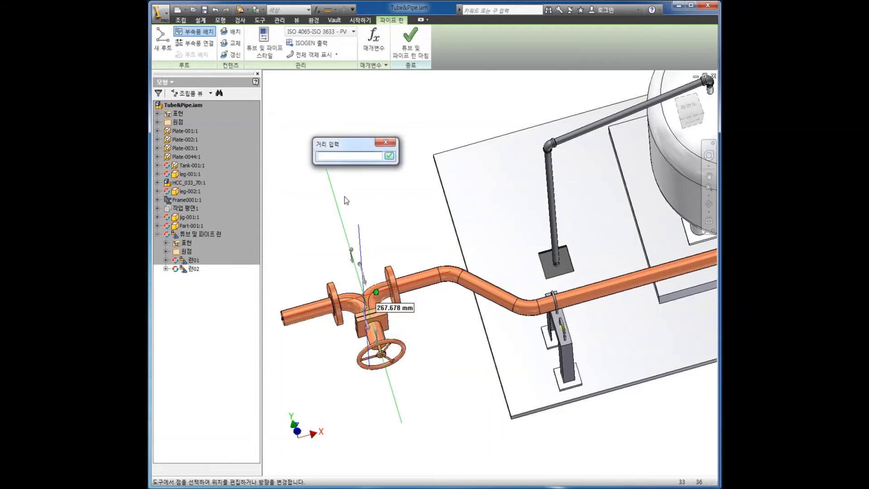
text(250)
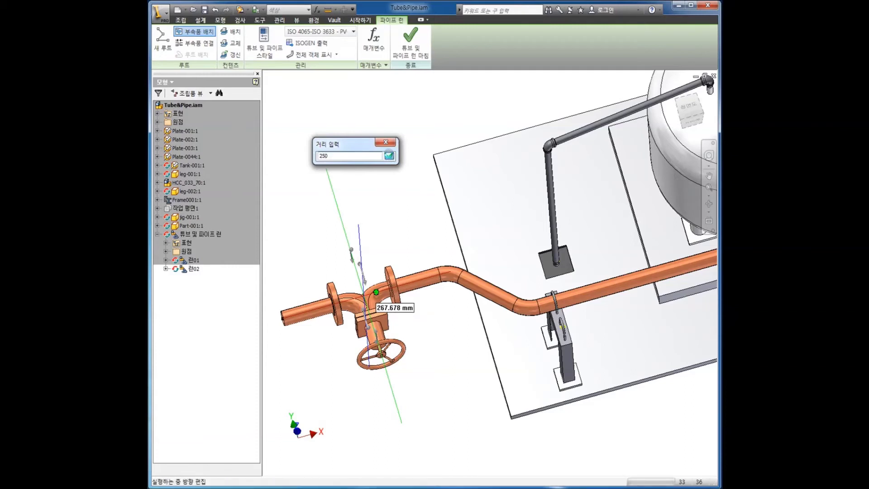
click(389, 156)
Rotate the valve about the pipe axis so its handwheel points upward, and finish the fitting placement.
shift+middle_drag(395, 277, 330, 226)
drag(329, 226, 331, 194)
shift+middle_drag(402, 330, 470, 316)
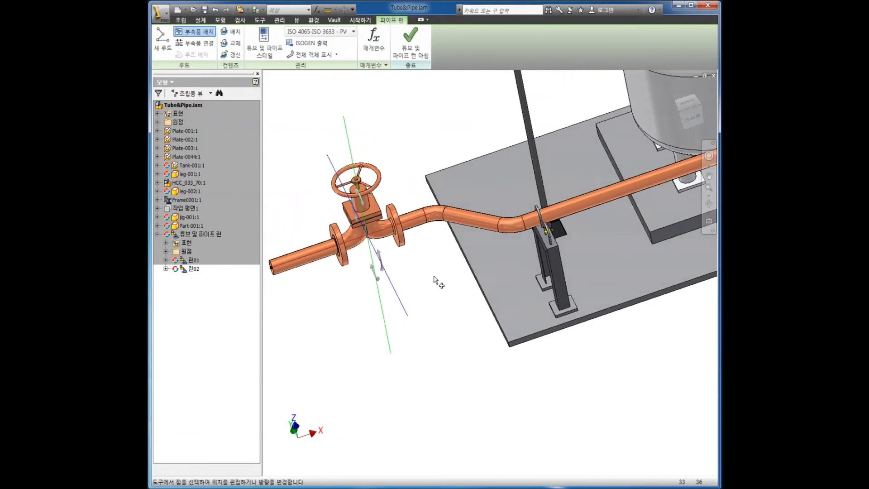
right_click(401, 133)
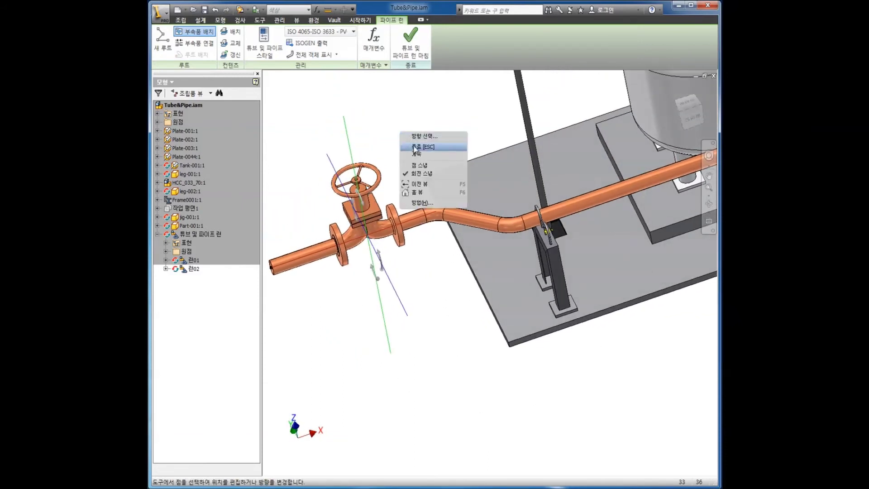
click(416, 149)
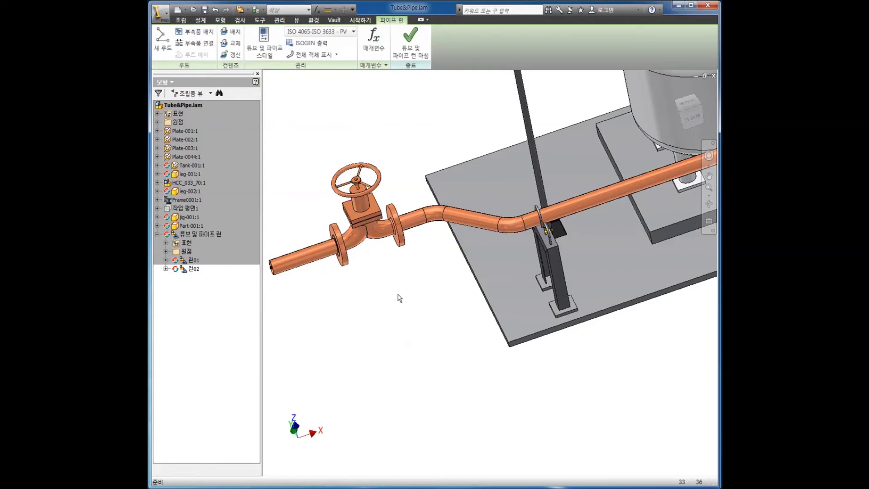
Open the placed valve's fitting orientation for editing and exit the orientation editing.
shift+middle_drag(398, 297, 419, 338)
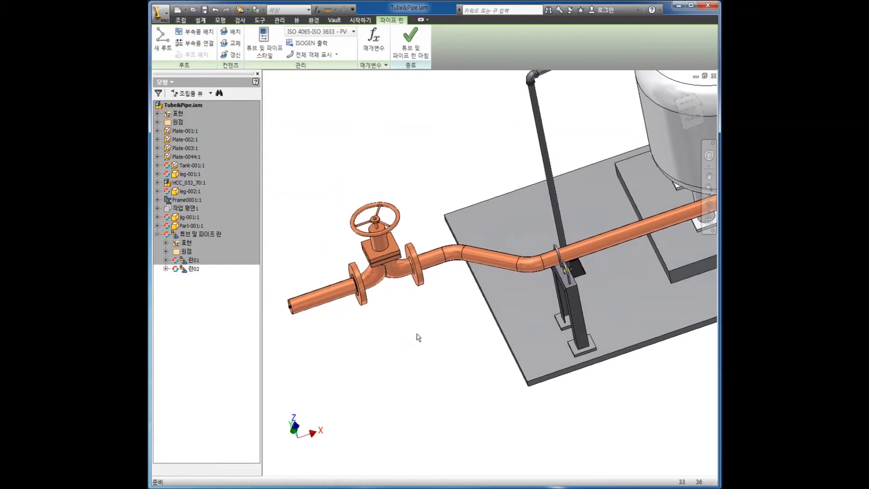
right_click(384, 254)
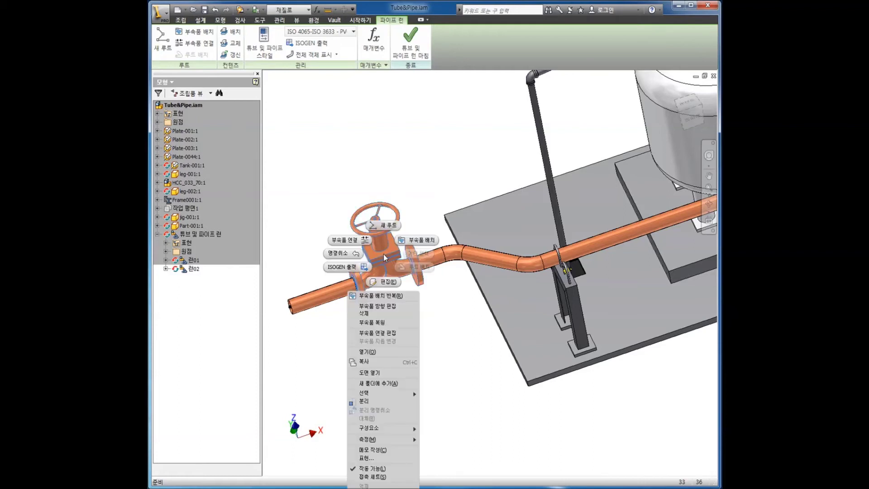
click(382, 308)
shift+middle_drag(398, 312, 434, 308)
right_click(413, 156)
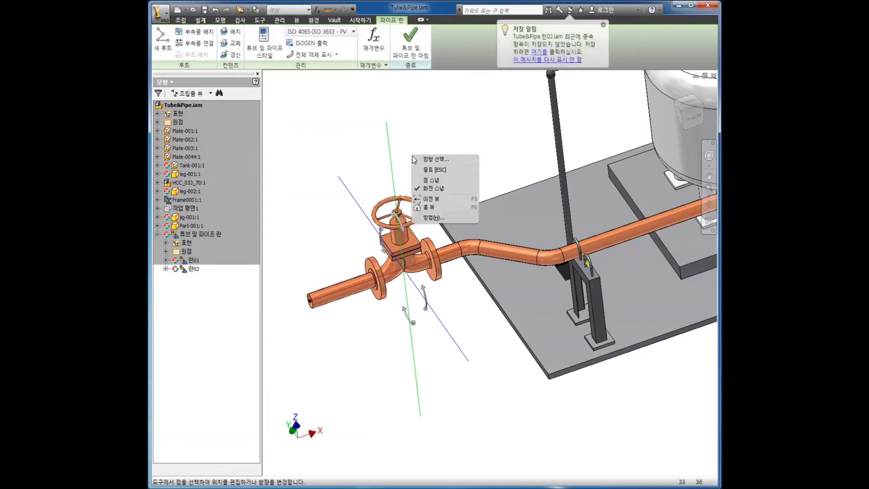
click(425, 172)
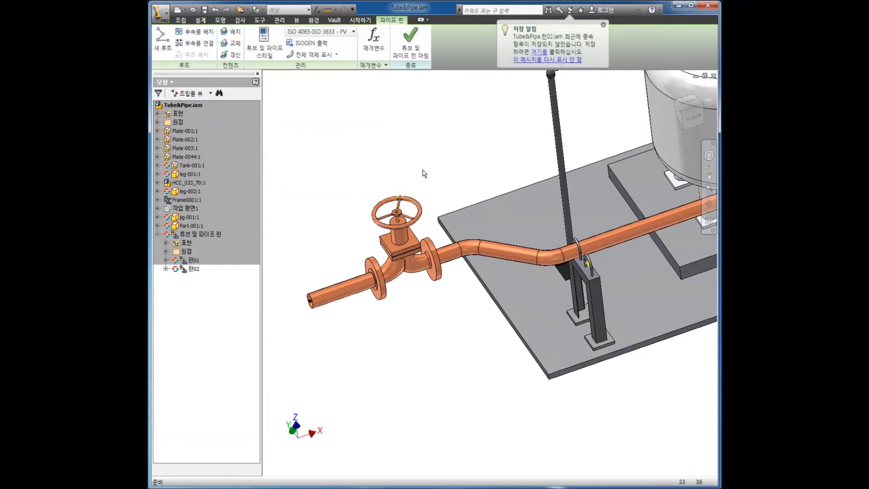
Examine the whole assembly, including the motor outlet, the pipe elbows beside it and the opening in the tank's side.
key(F6)
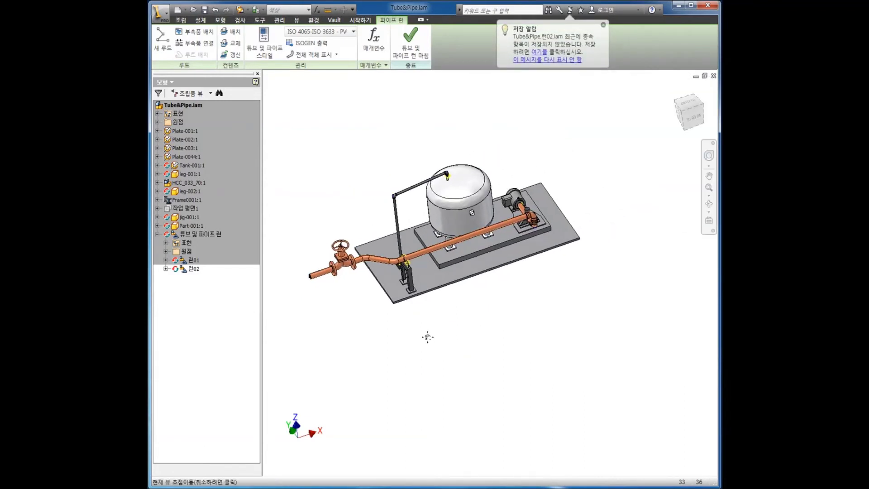
shift+middle_drag(496, 272, 462, 287)
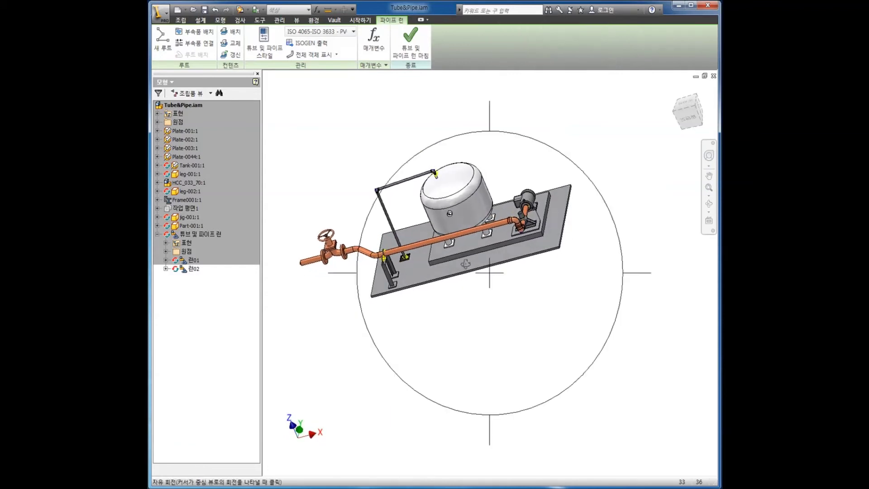
scroll(509, 219, up, 5)
scroll(509, 219, up, 3)
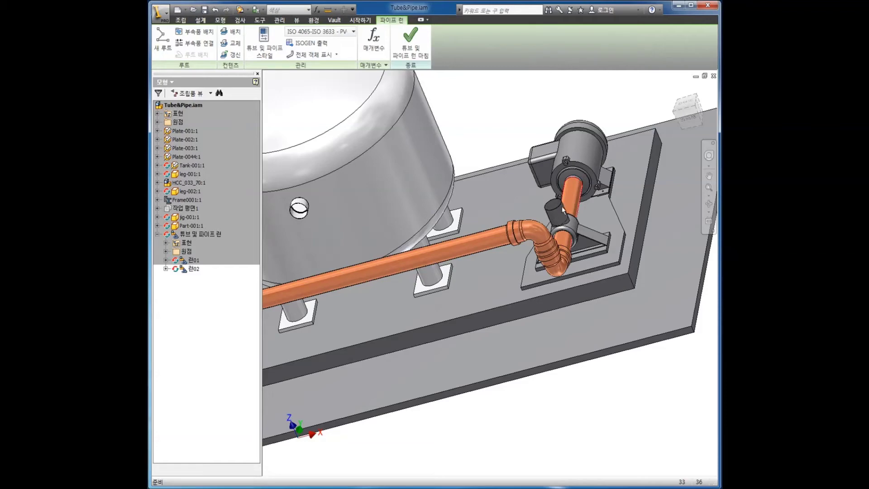
scroll(556, 207, down, 1)
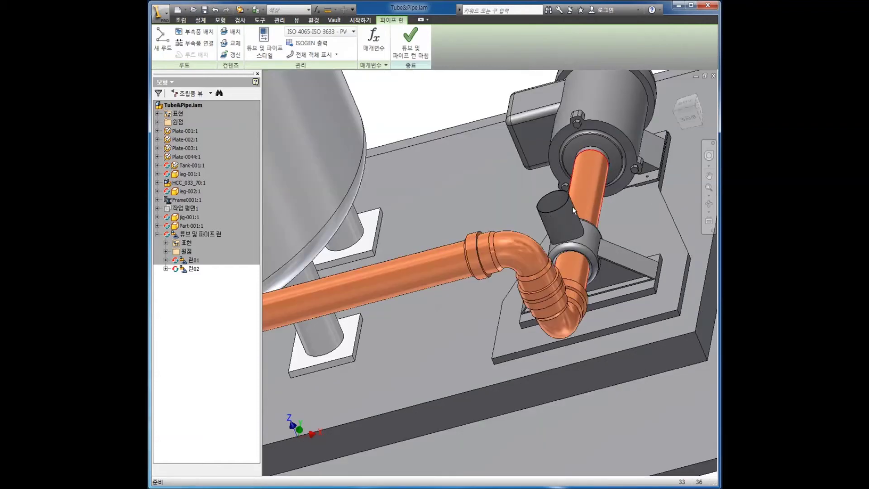
scroll(573, 211, up, 3)
scroll(399, 217, down, 3)
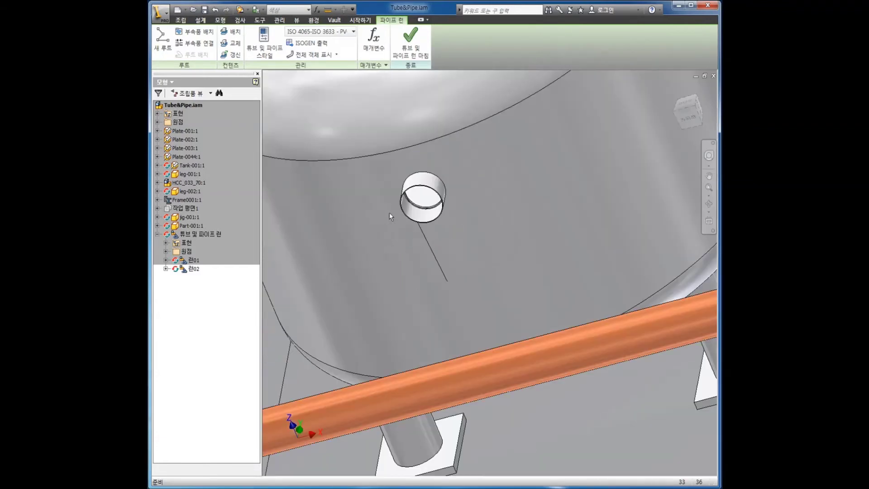
scroll(405, 198, up, 1)
scroll(406, 199, up, 4)
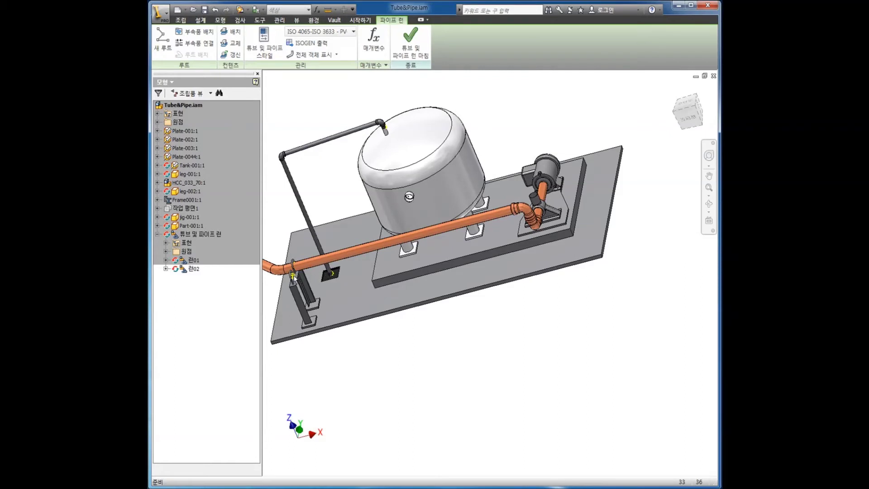
Open the Content Center's tee fittings for placement and filter the library to JIS parts.
scroll(495, 358, up, 3)
key(F4)
drag(495, 316, 516, 344)
scroll(520, 279, down, 5)
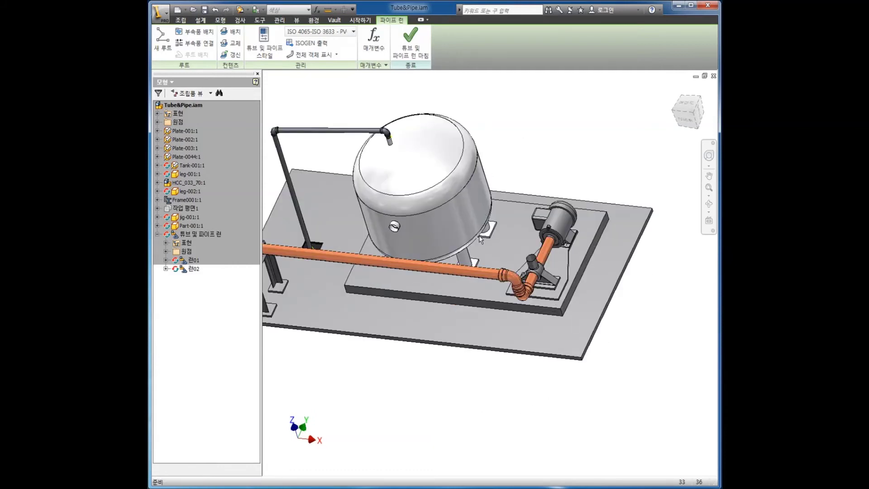
middle_drag(481, 240, 505, 230)
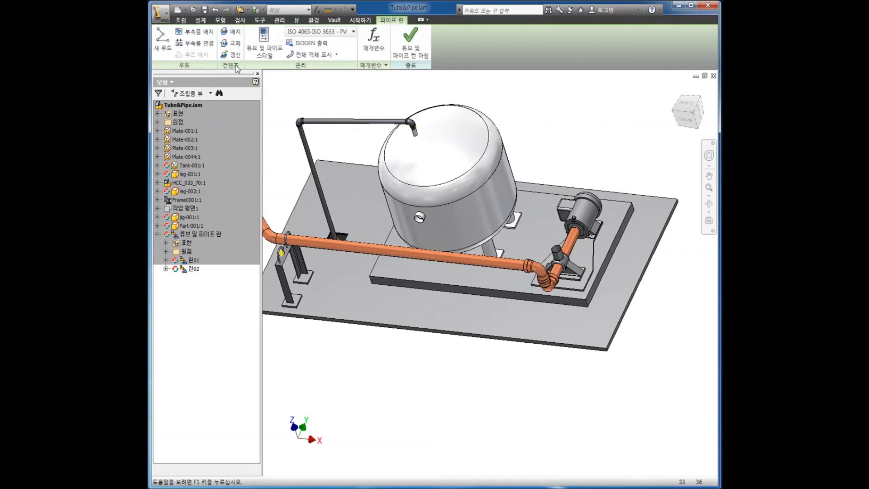
click(231, 31)
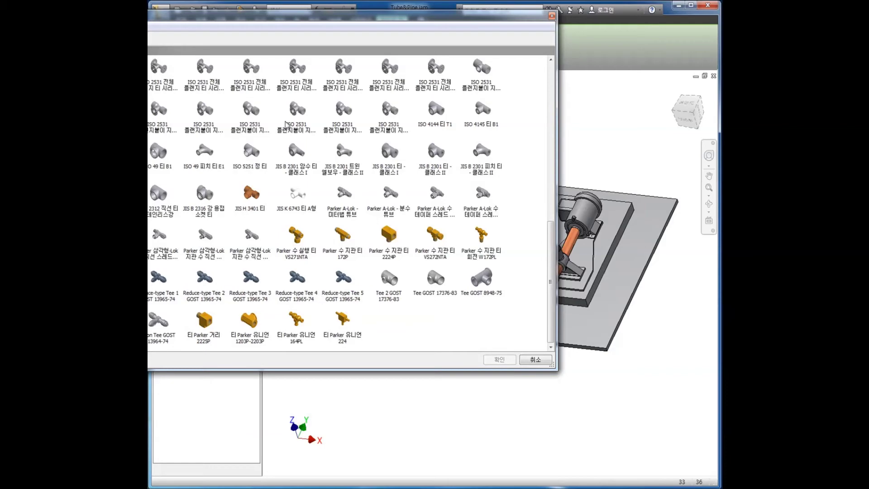
drag(276, 21, 455, 53)
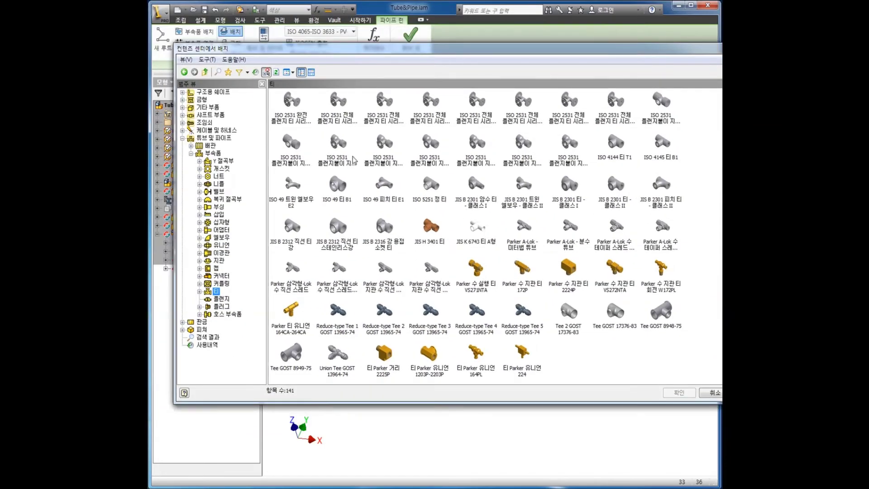
click(248, 72)
click(189, 137)
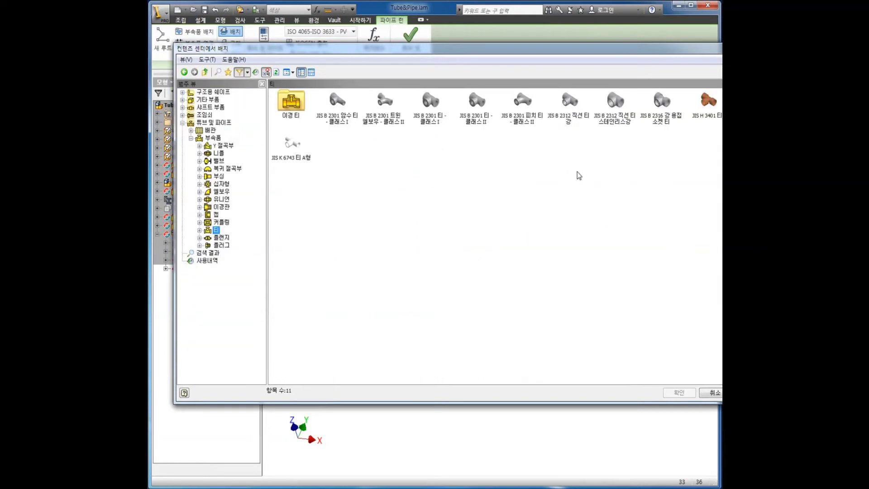
Choose the JIS B 2316 steel welded socket tee with ND M50 and SN 80 for placement.
click(657, 123)
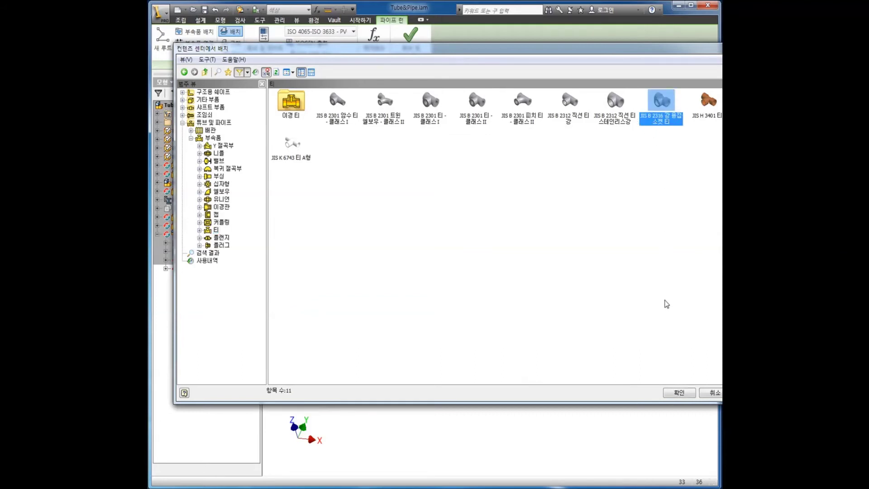
click(669, 392)
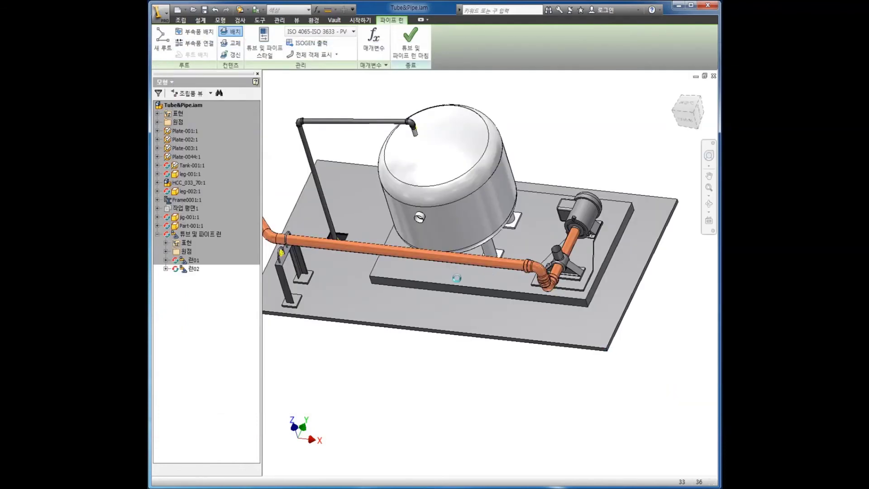
click(456, 278)
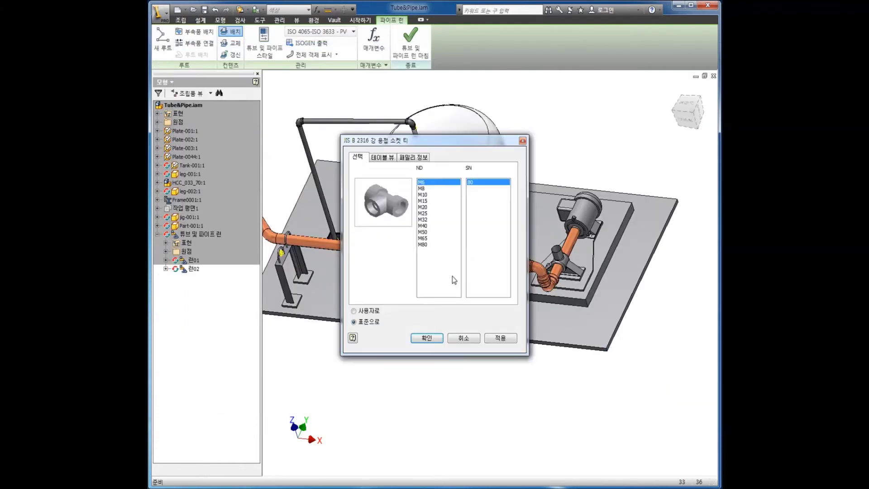
click(426, 232)
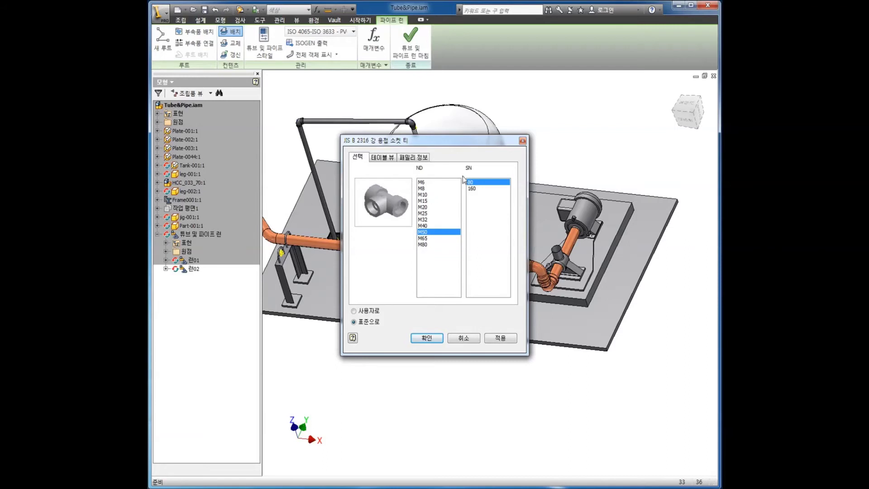
click(427, 338)
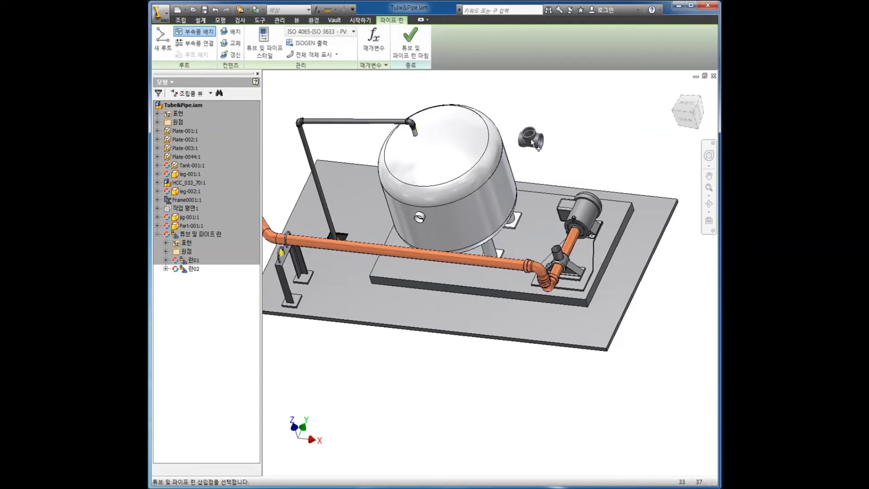
Switch the tee's placement from free positioning to connecting it to a circular edge or another fitting.
scroll(421, 221, up, 2)
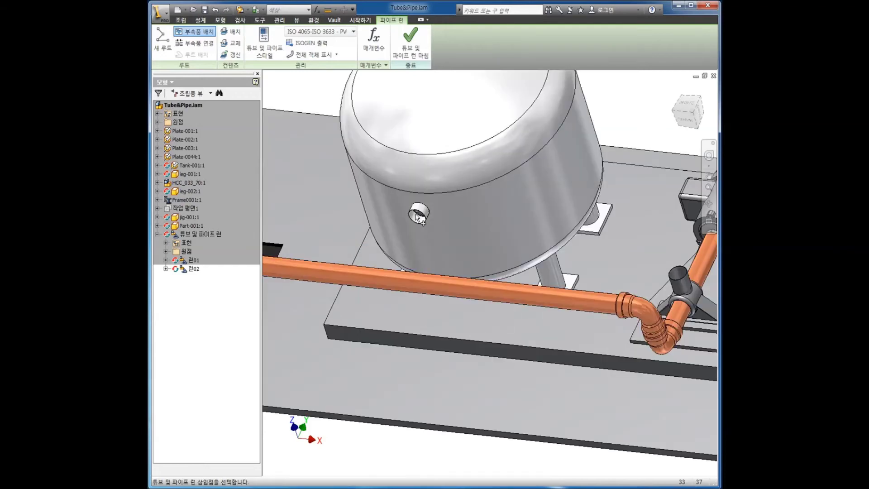
scroll(405, 216, down, 4)
scroll(403, 220, up, 5)
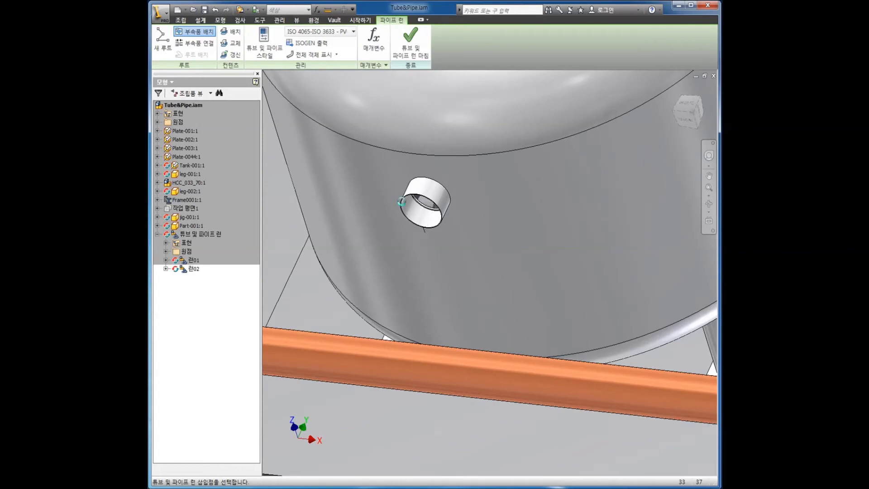
scroll(419, 220, down, 5)
scroll(420, 220, down, 3)
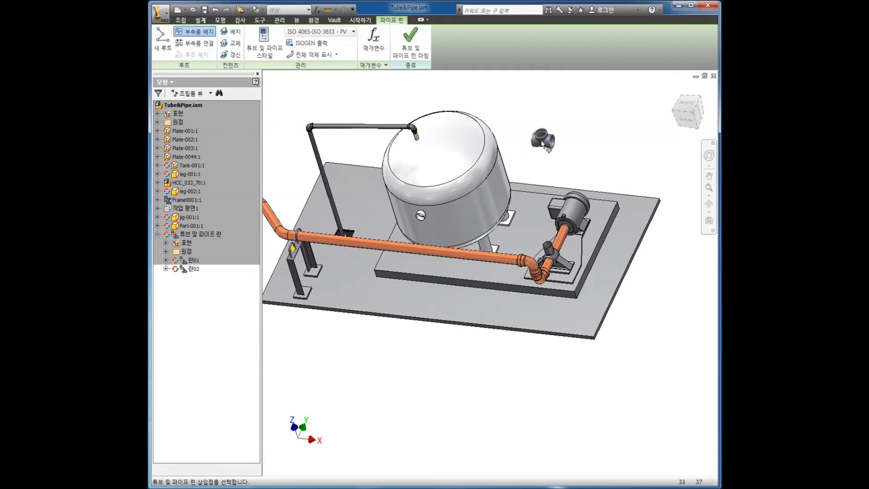
right_click(541, 141)
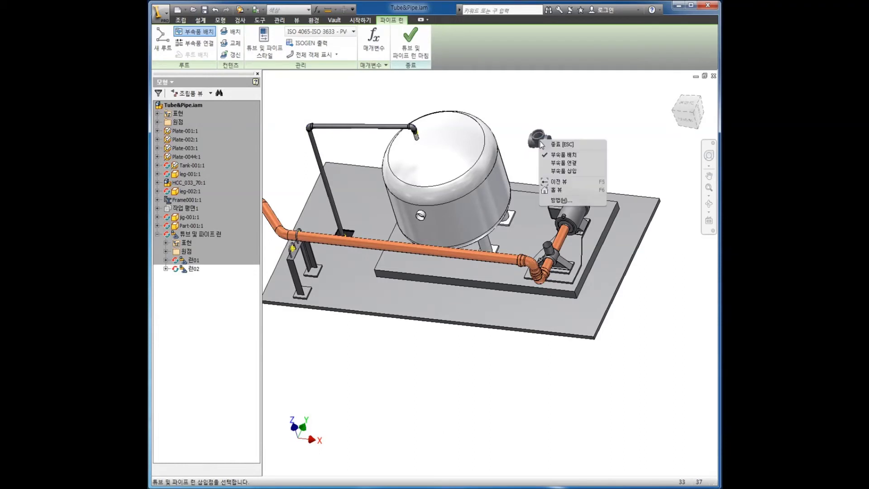
click(564, 163)
click(542, 119)
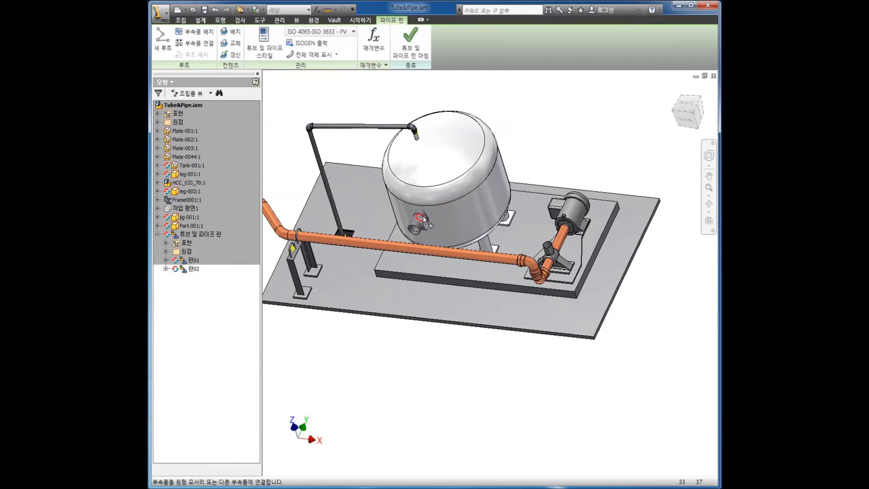
Connect the tee's branch end to the nozzle on the tank's side and finish the placement.
scroll(424, 219, up, 5)
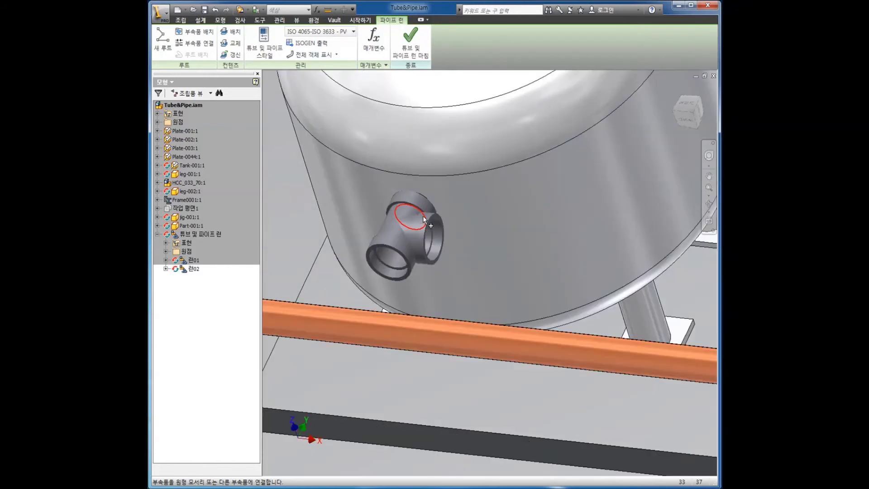
scroll(408, 246, down, 5)
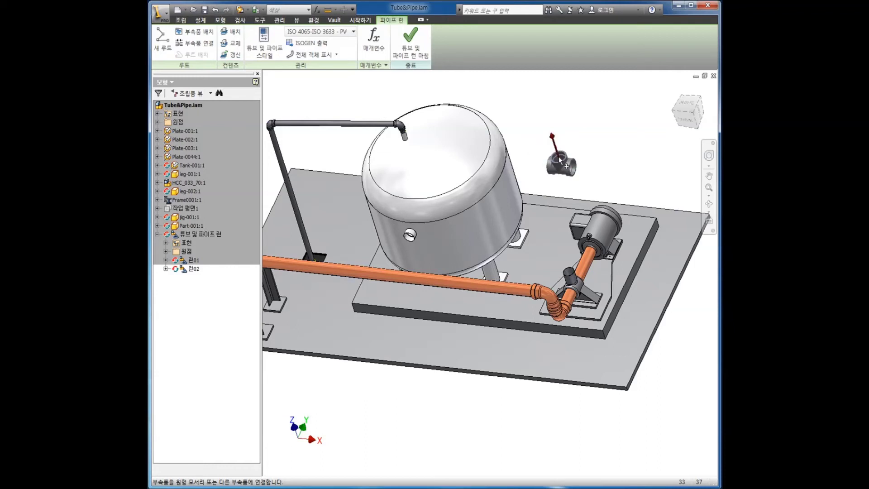
click(410, 240)
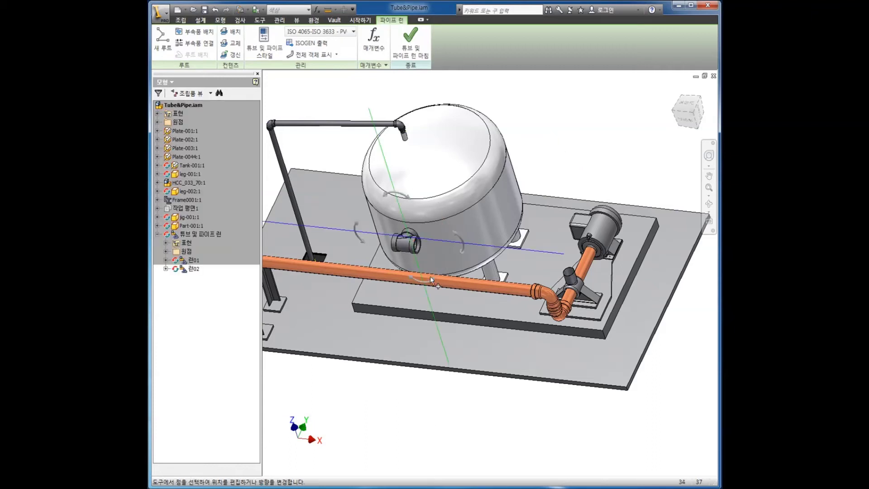
right_click(536, 126)
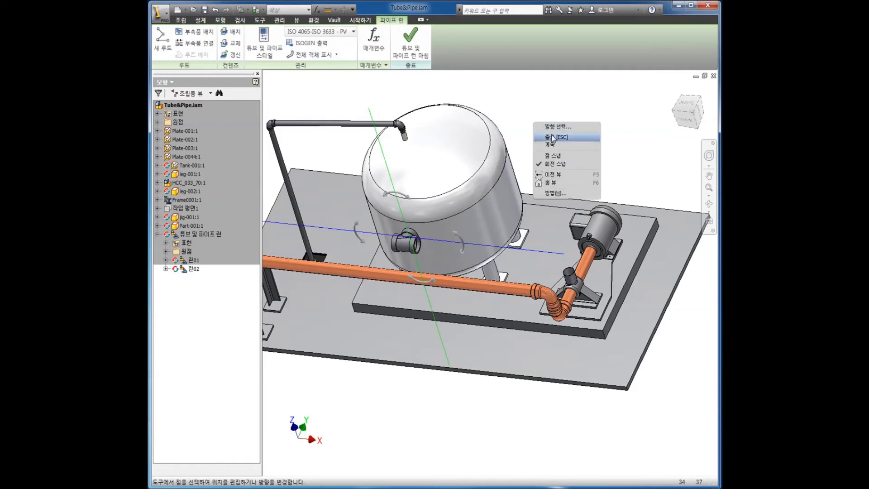
click(553, 138)
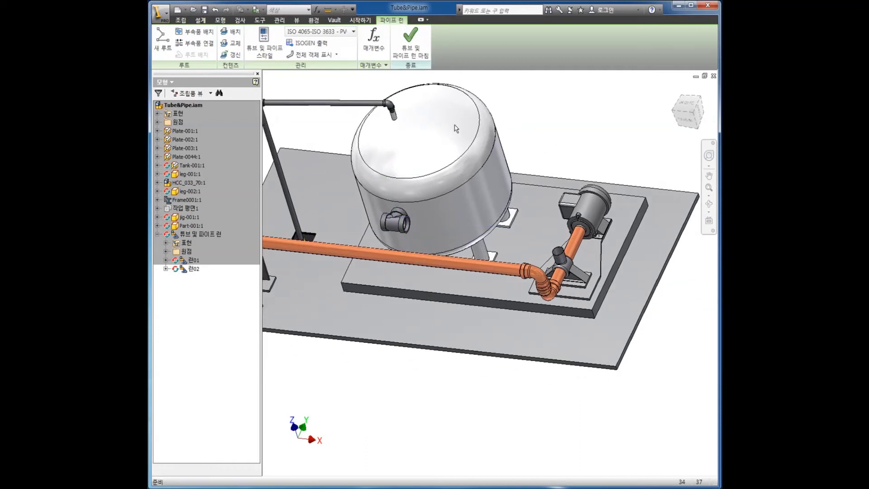
Choose the JIS B 2220 raised-face neck welding flange WN-10K from the Content Center in size M50.
click(236, 33)
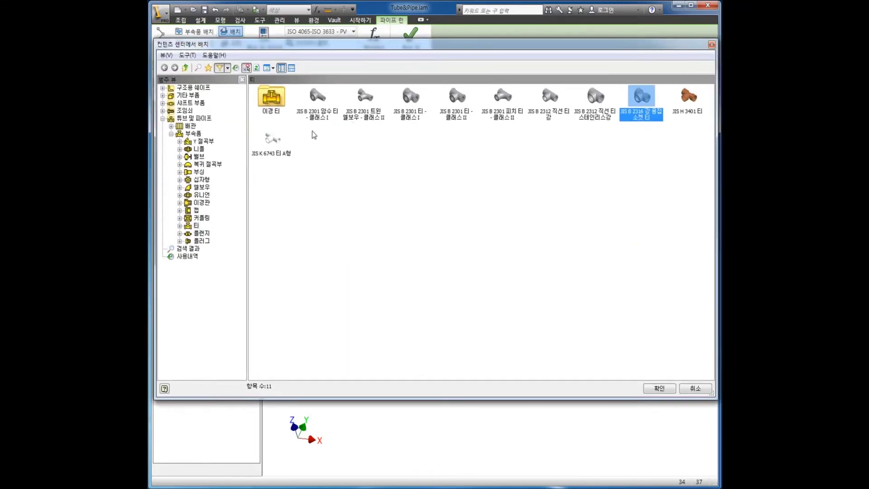
click(203, 234)
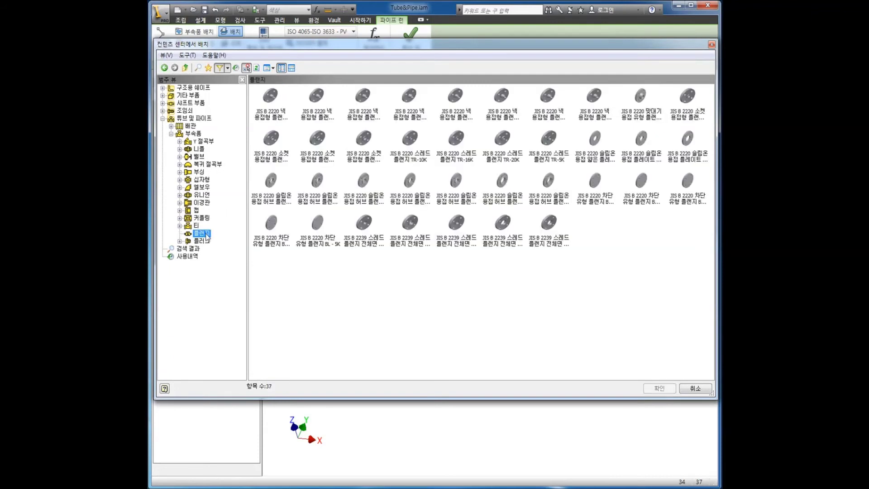
click(274, 114)
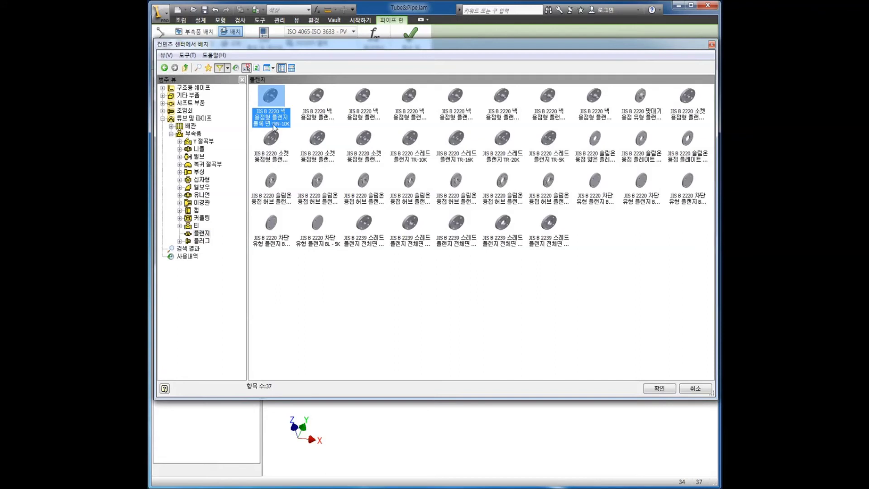
click(657, 388)
click(537, 176)
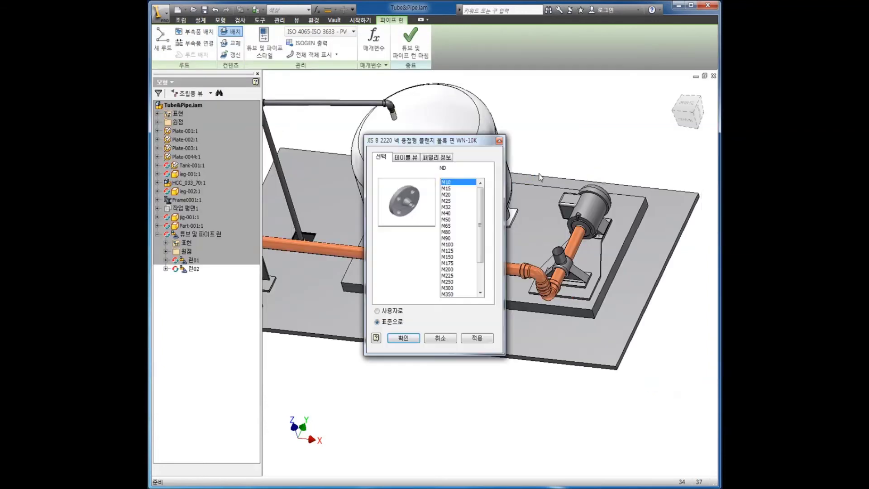
click(452, 219)
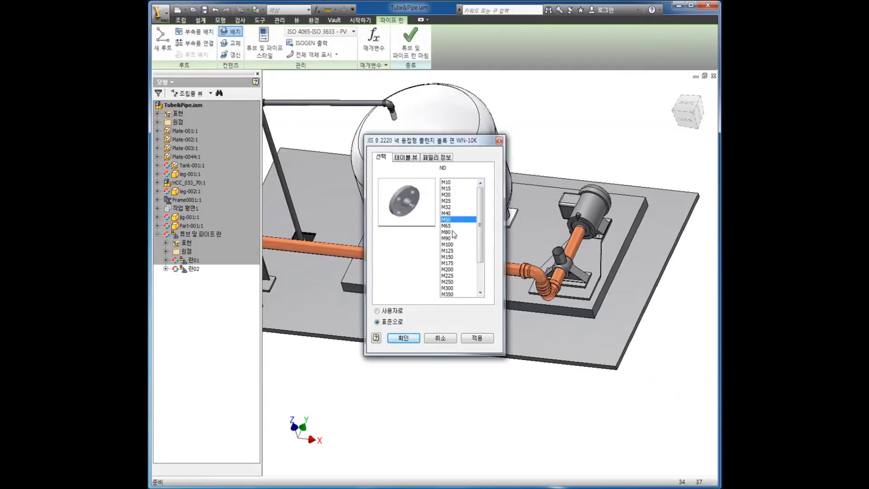
click(403, 339)
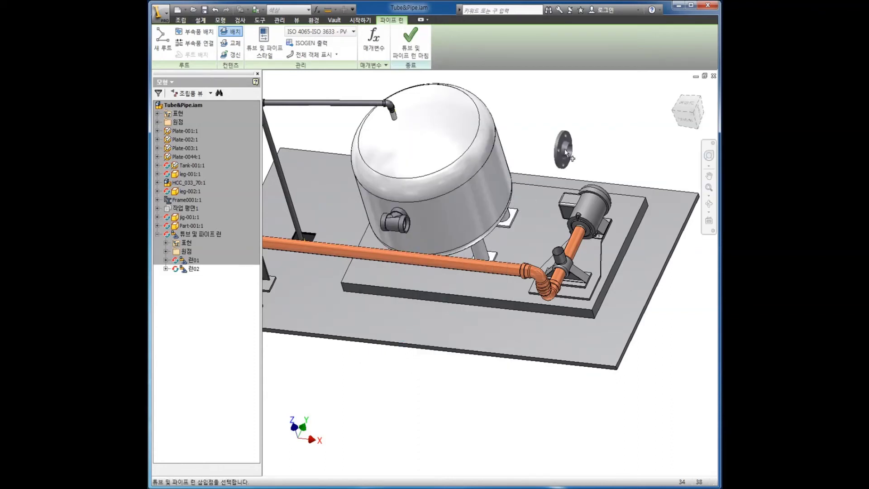
Connect the flange to the circular edge of the pump's upward outlet and finish the placement.
right_click(553, 133)
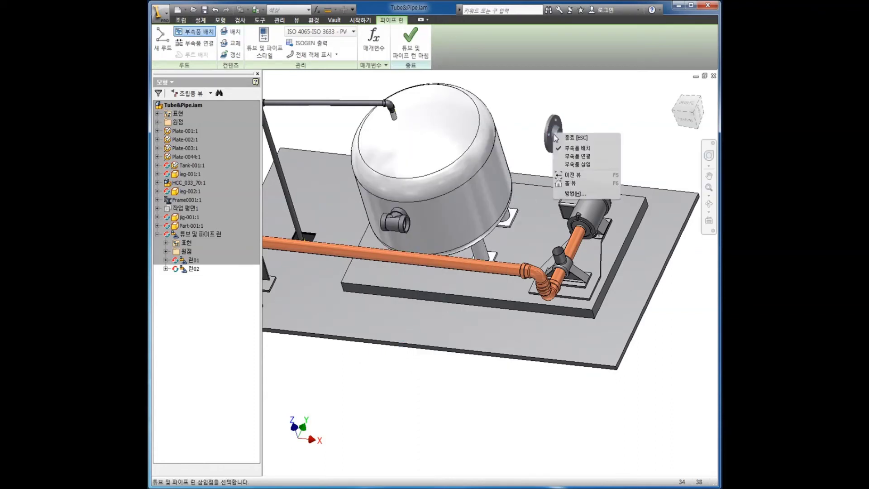
click(578, 156)
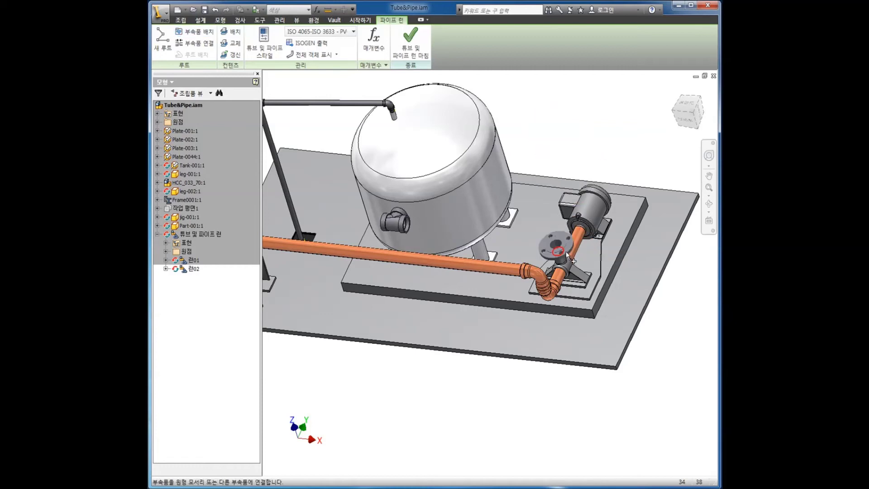
click(566, 252)
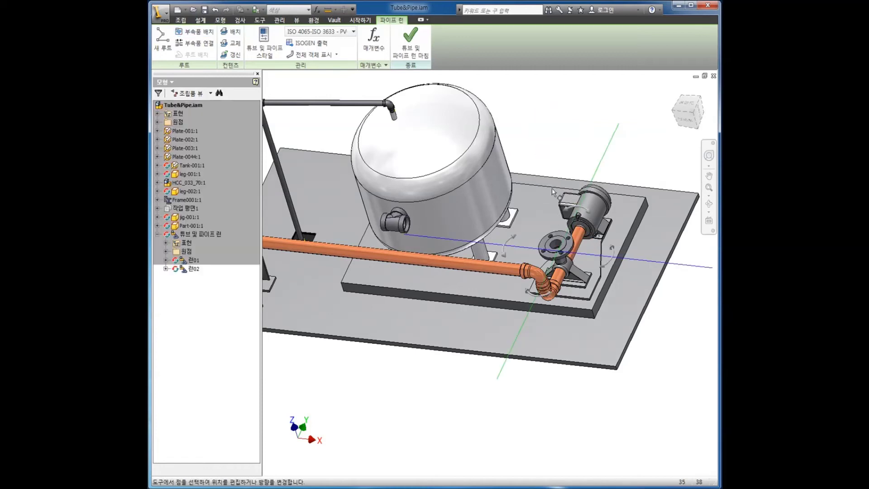
right_click(556, 121)
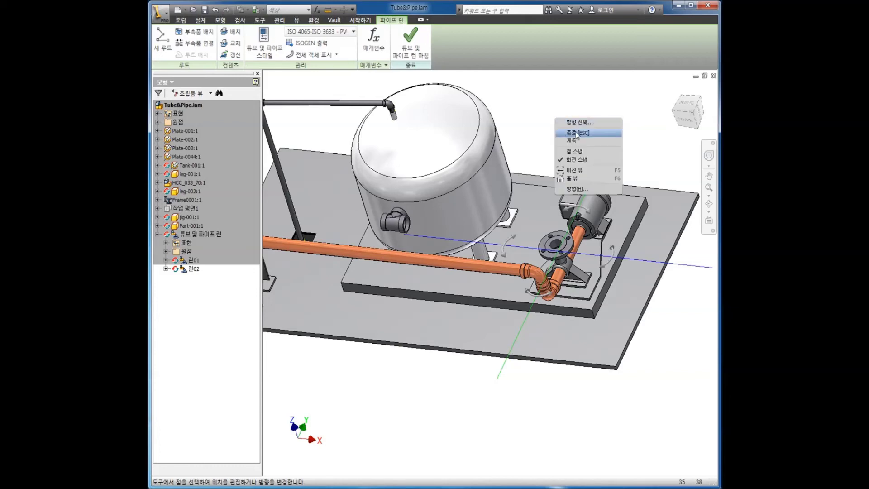
click(578, 133)
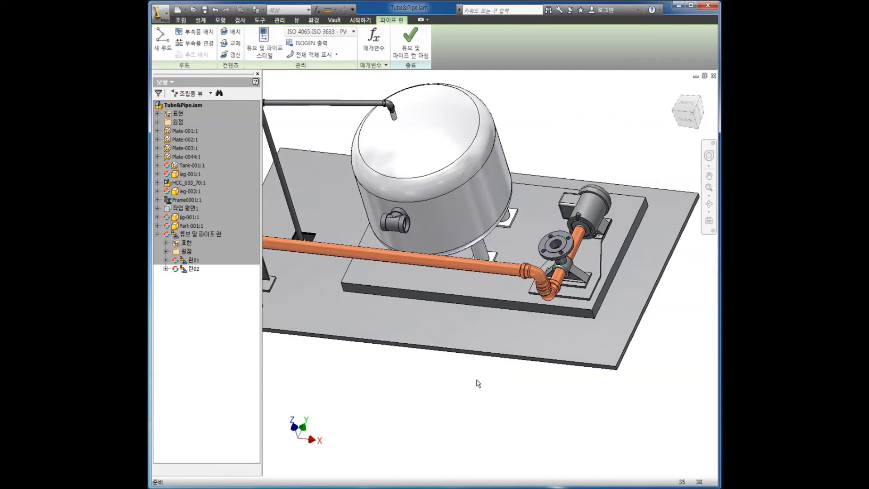
scroll(522, 378, down, 5)
shift+middle_drag(521, 371, 519, 338)
scroll(520, 337, up, 3)
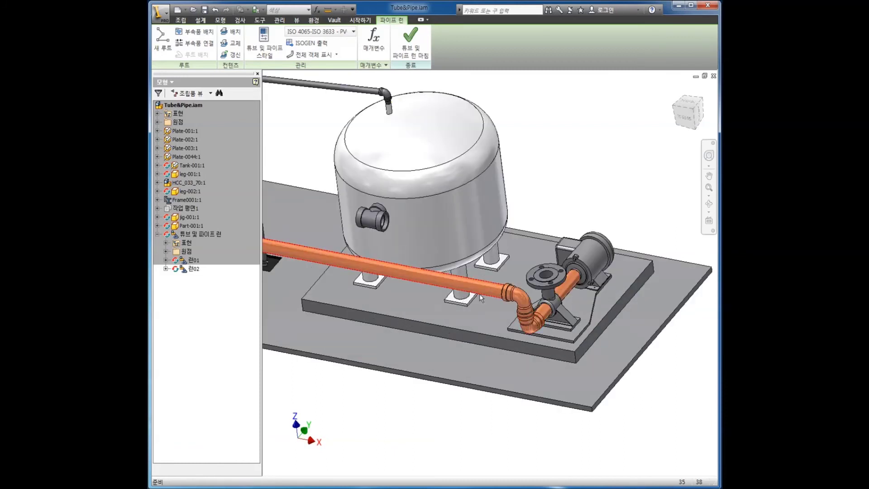
scroll(461, 297, down, 3)
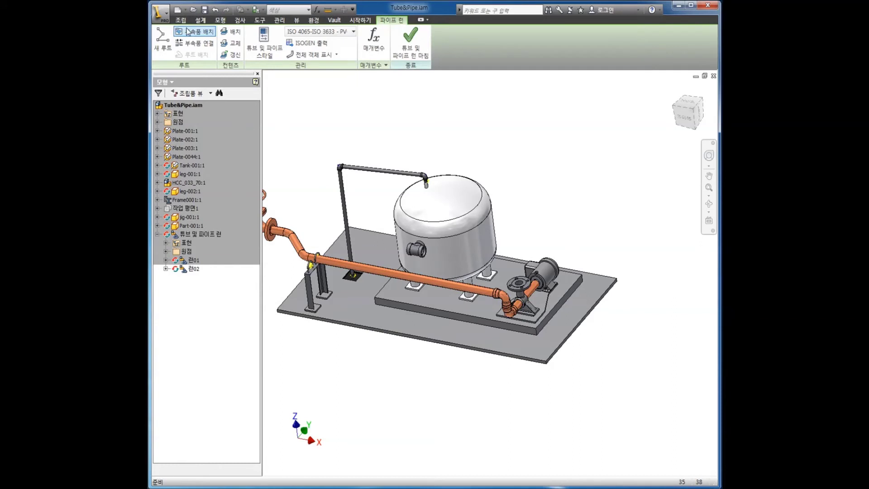
middle_drag(360, 287, 403, 286)
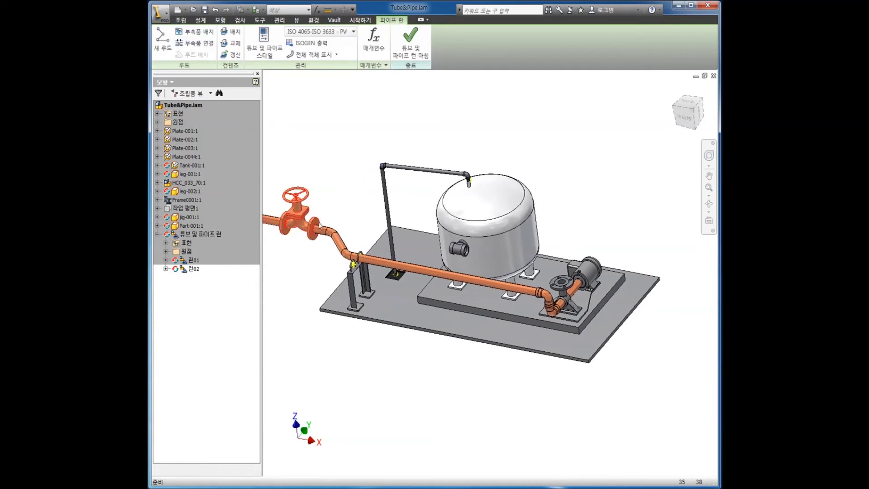
middle_drag(330, 169, 299, 168)
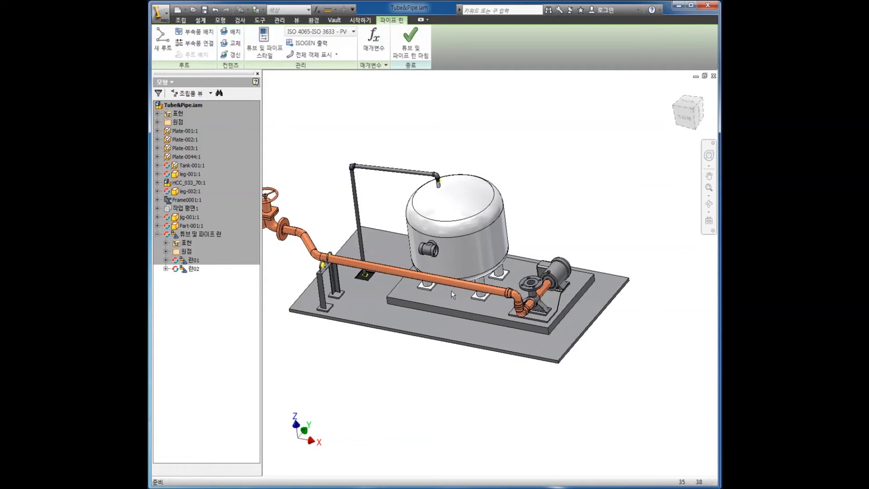
middle_drag(536, 232, 521, 221)
scroll(523, 238, up, 4)
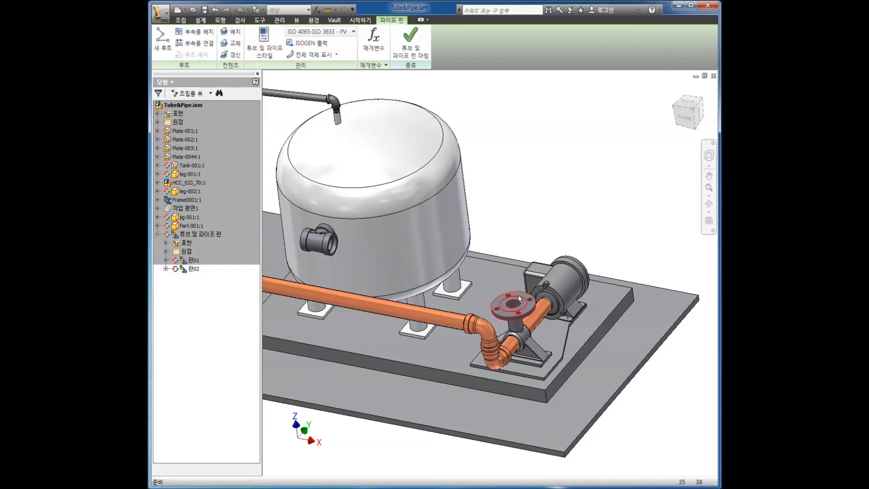
scroll(502, 301, down, 2)
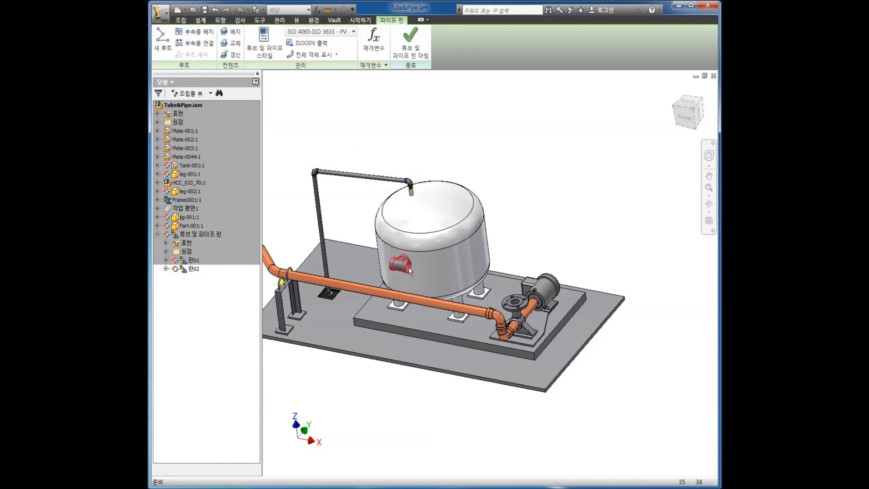
middle_drag(410, 270, 486, 289)
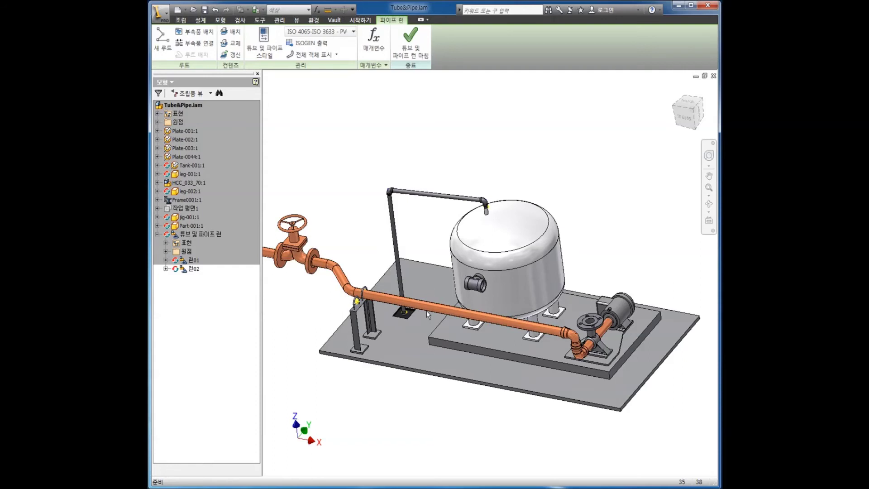
middle_drag(427, 311, 416, 286)
shift+middle_drag(493, 319, 441, 253)
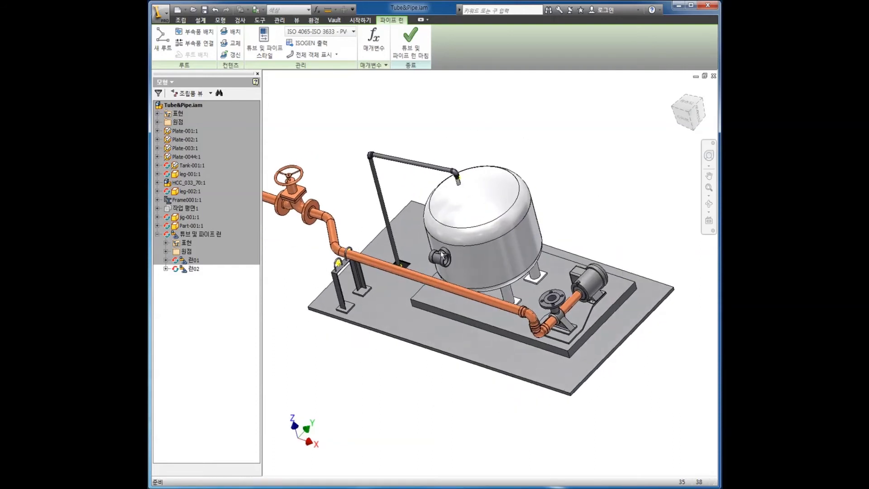
Make JIS G 3458/JIS B 2316, the welded steel pipe and fittings style, the active tube and pipe style.
click(270, 53)
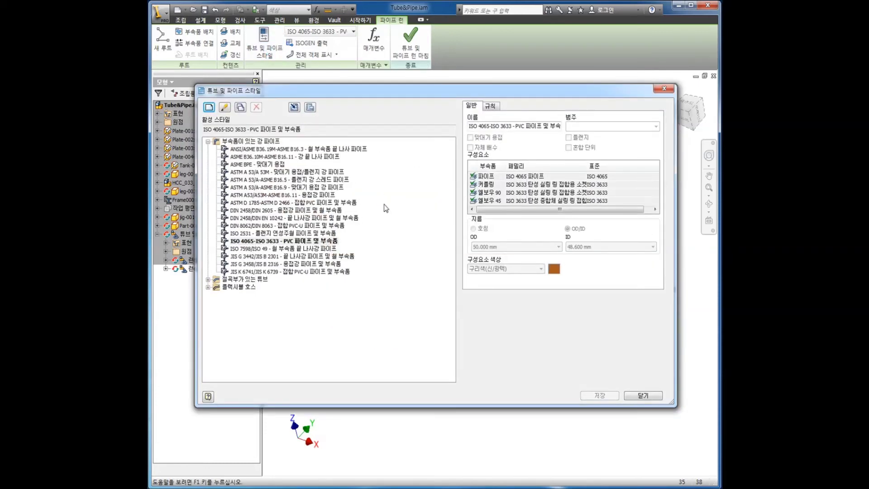
click(262, 264)
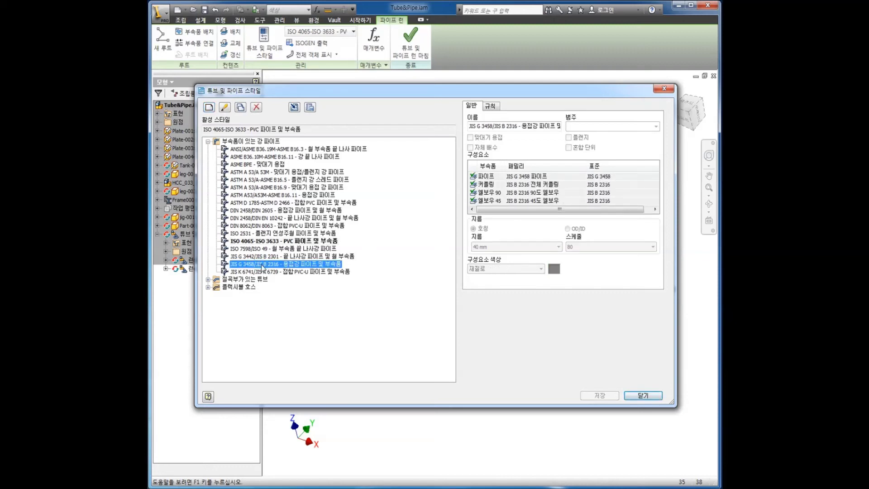
right_click(262, 267)
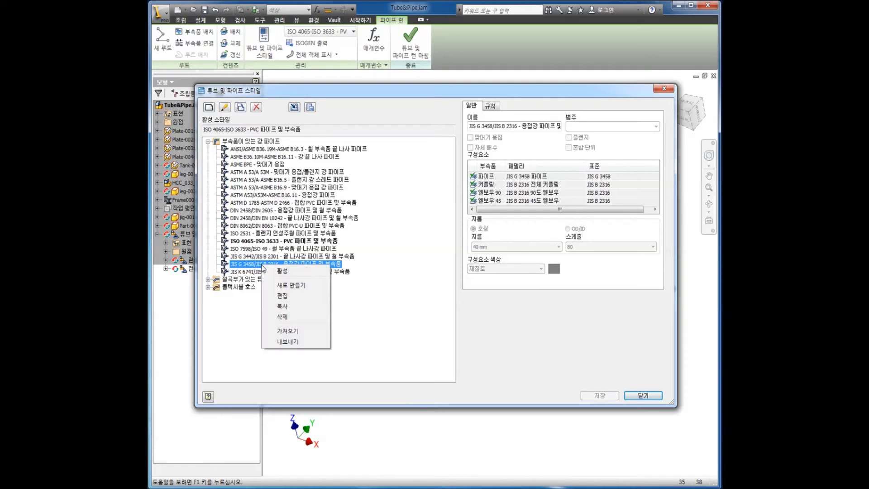
click(281, 271)
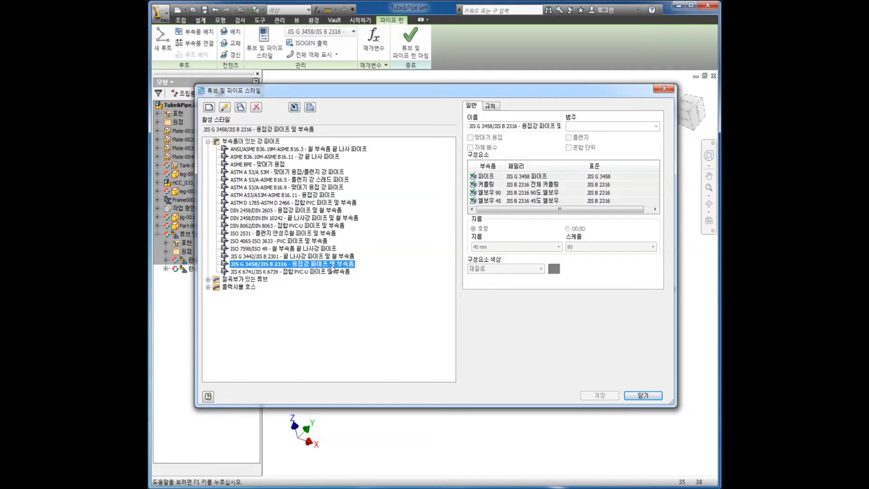
Edit the JIS G 3458/JIS B 2316 style and set its nominal diameter to 50 mm.
right_click(332, 267)
click(354, 286)
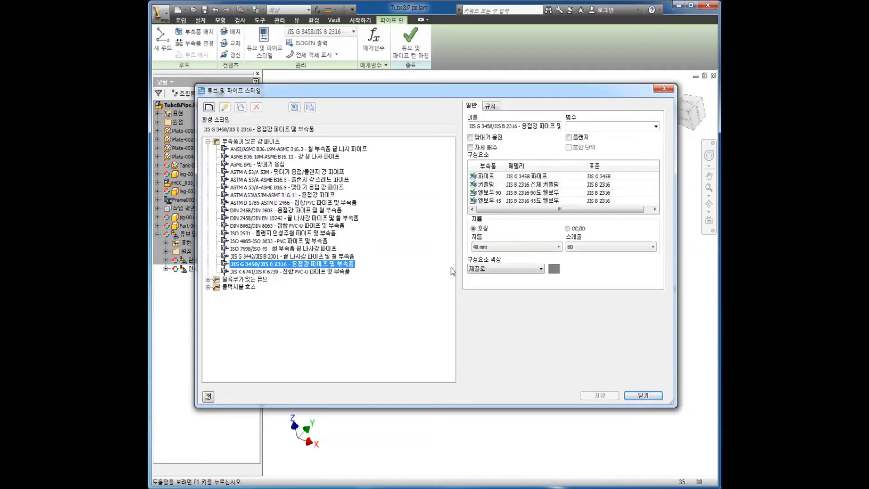
click(494, 247)
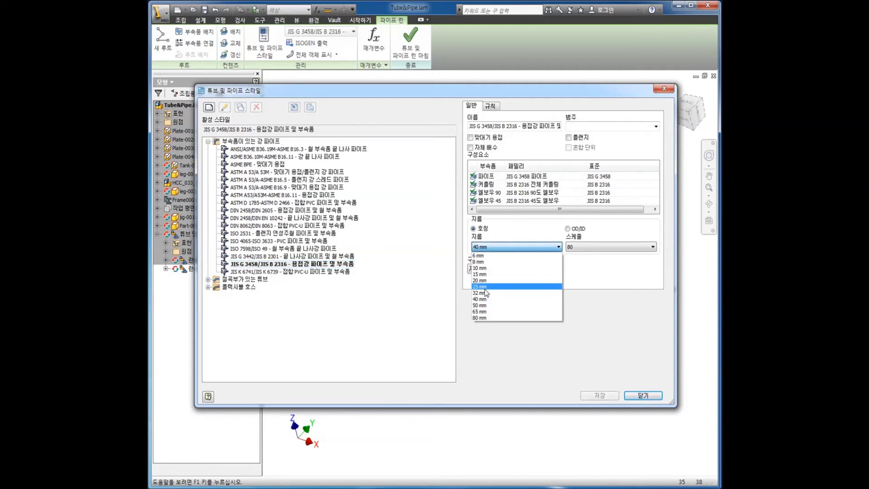
click(482, 306)
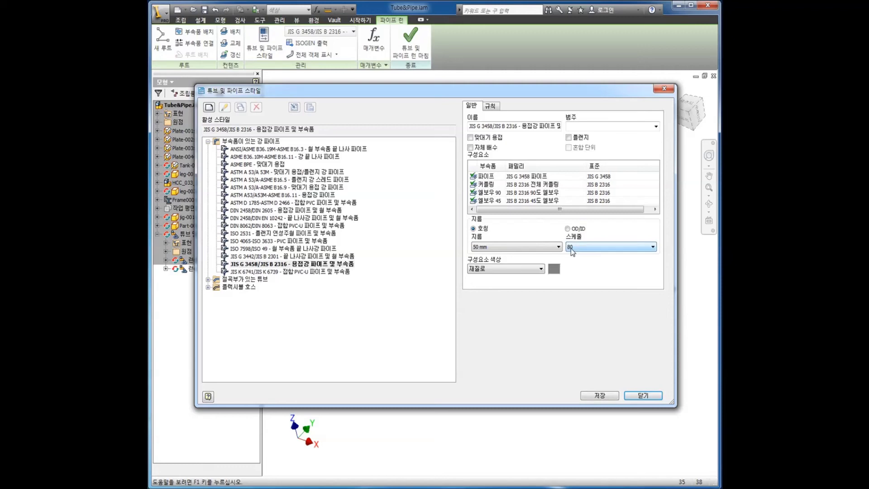
drag(493, 92, 491, 332)
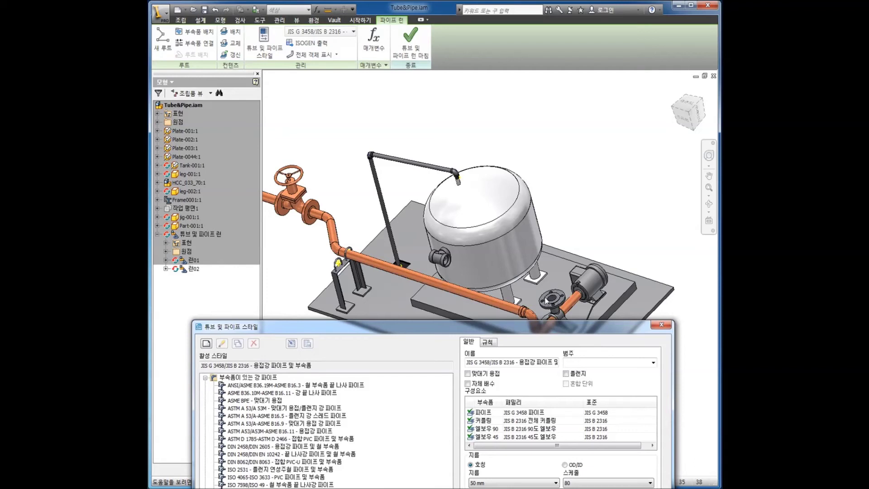
drag(546, 323, 467, 47)
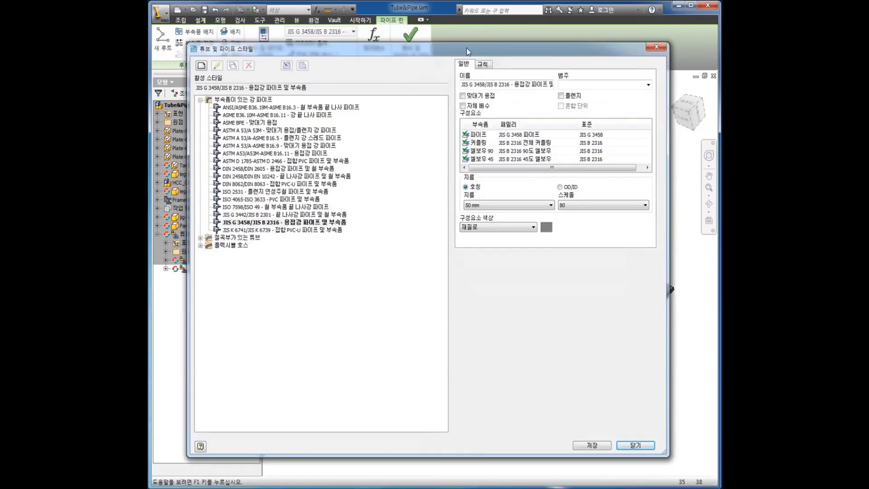
Make the style flanged and assign the JIS B 2220 raised-face neck welding flange WN-10K as its flange component.
click(561, 96)
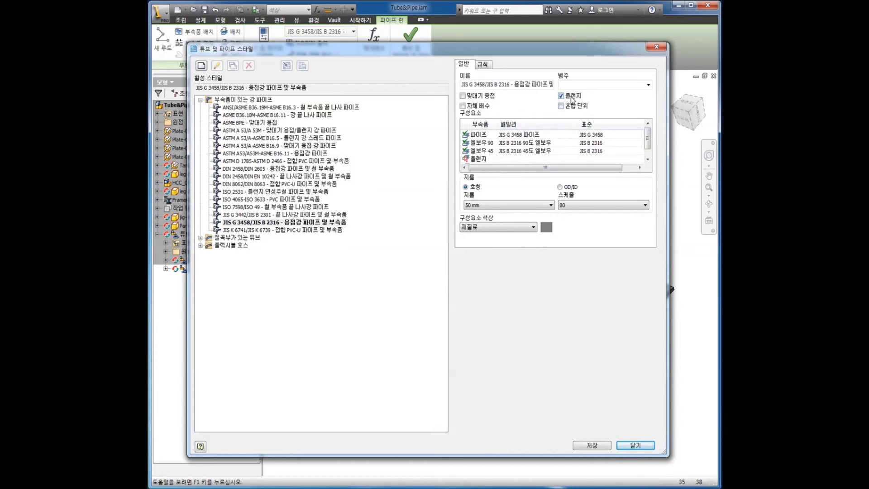
mouse_move(515, 158)
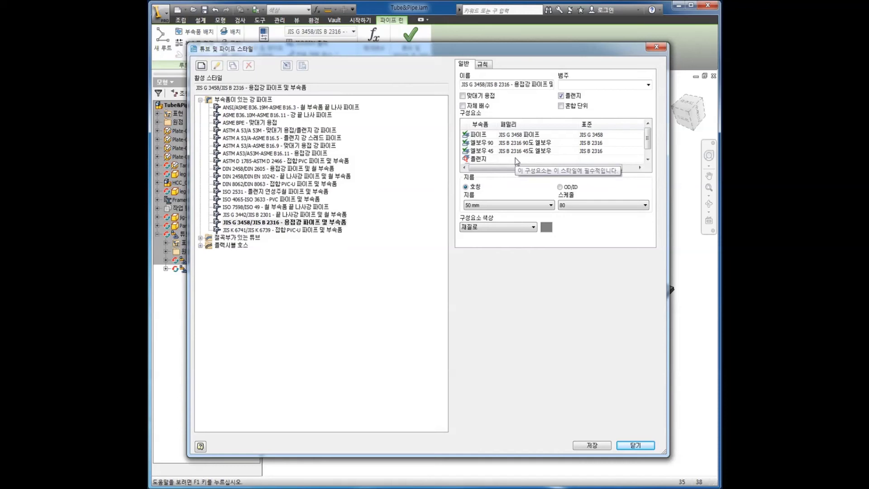
click(515, 159)
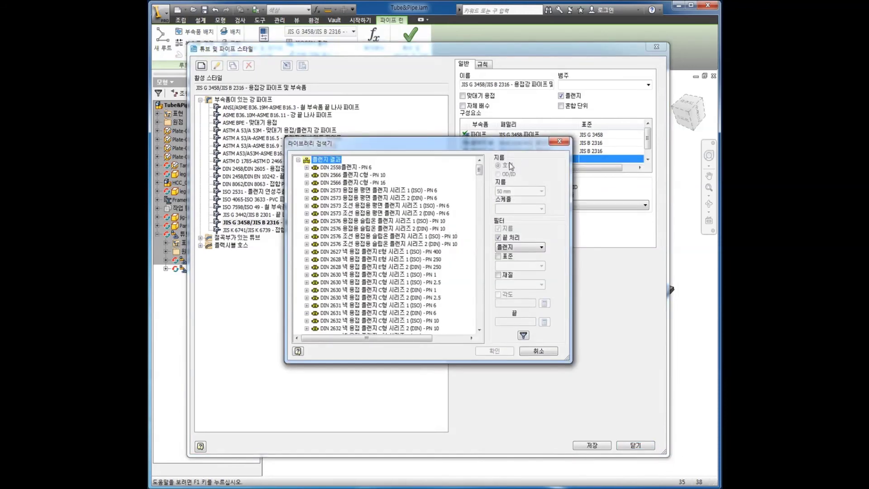
drag(481, 171, 494, 307)
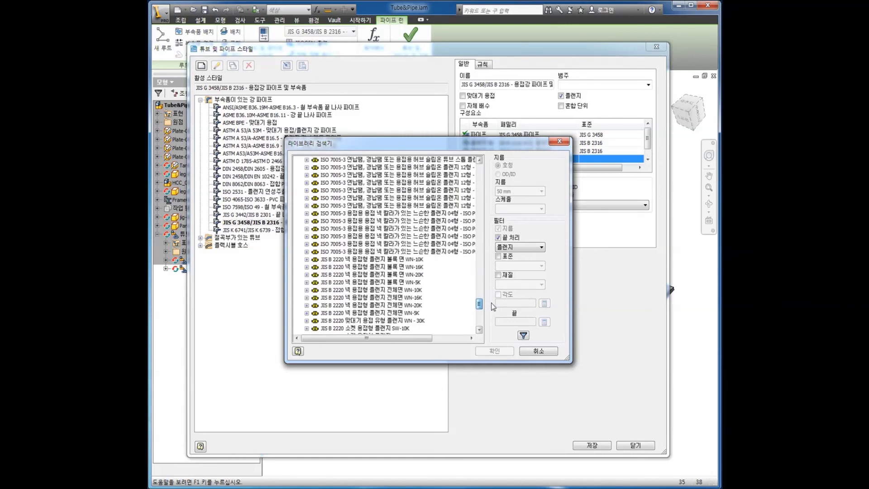
click(397, 260)
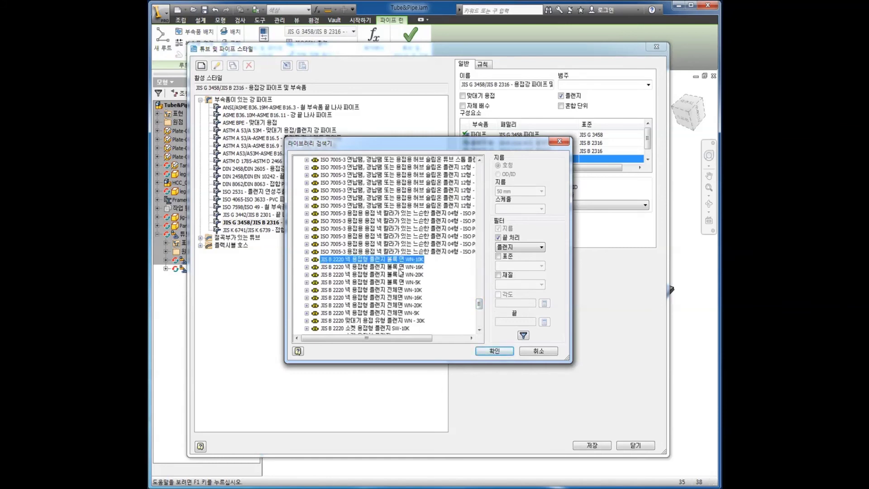
click(494, 351)
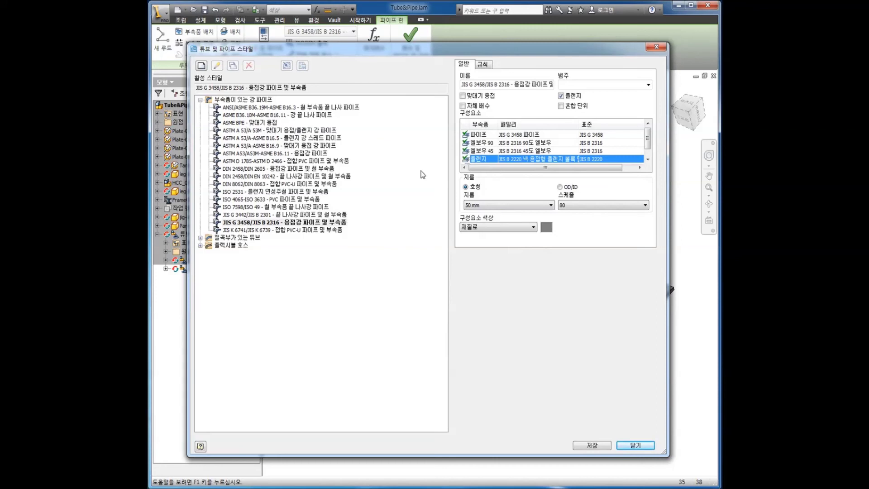
double_click(530, 143)
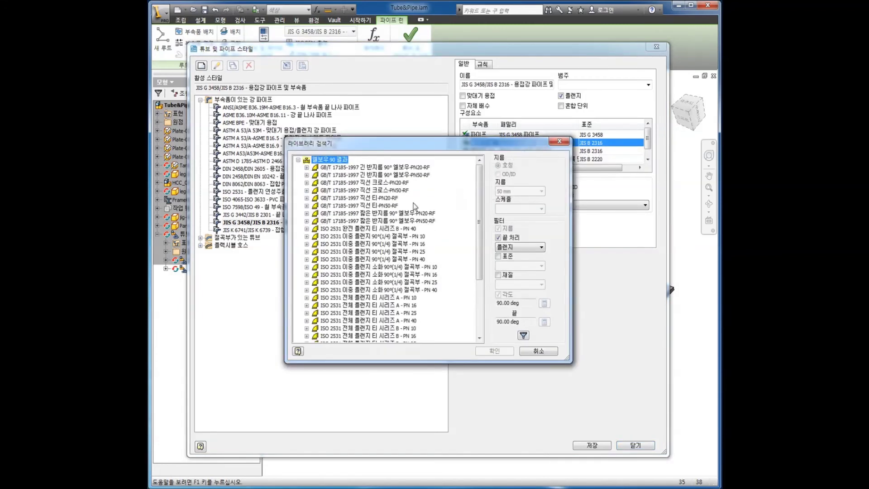
drag(484, 191, 483, 244)
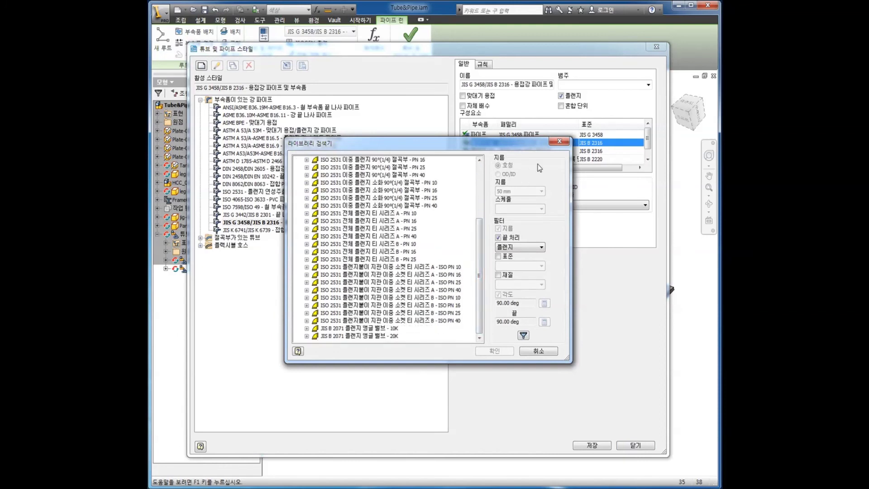
click(559, 142)
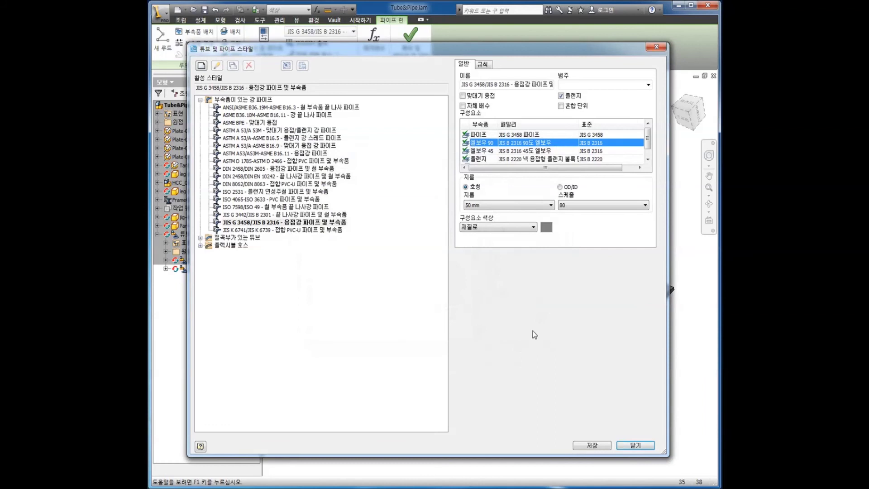
Save the edited JIS G 3458/JIS B 2316 style and close the style settings.
click(586, 446)
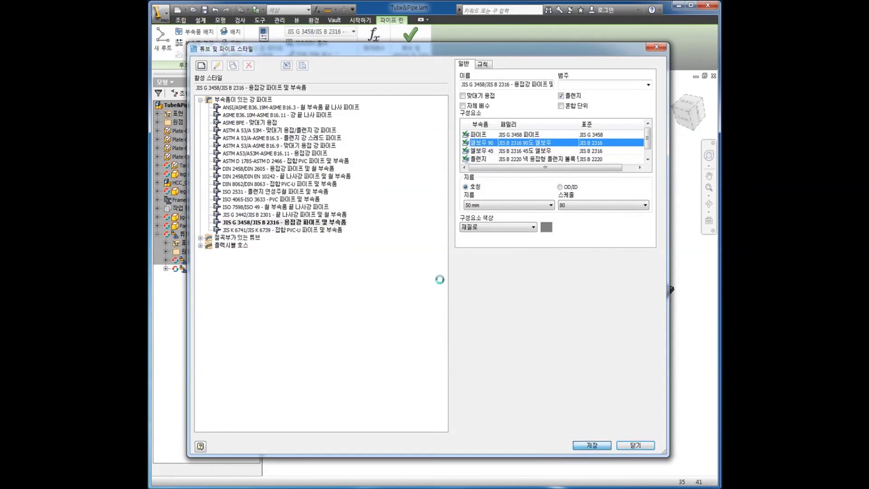
click(633, 446)
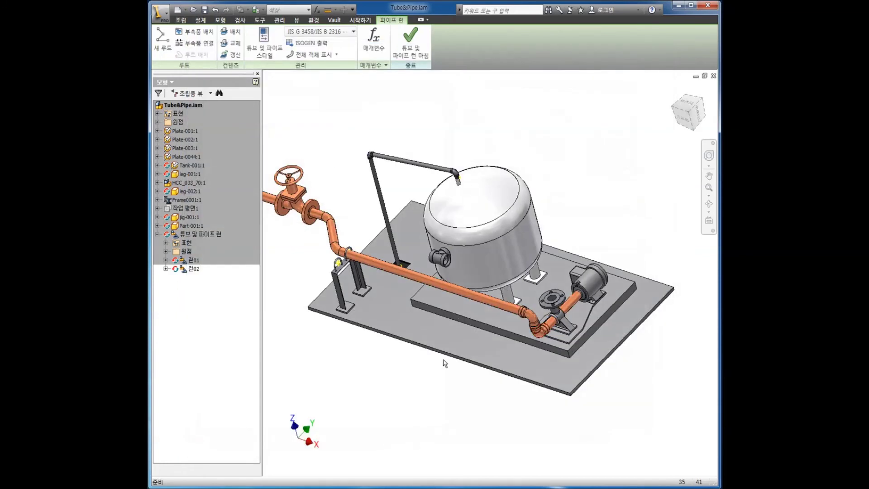
Create a new route under the default file name and start it at the flange on the pump's upward outlet.
click(162, 40)
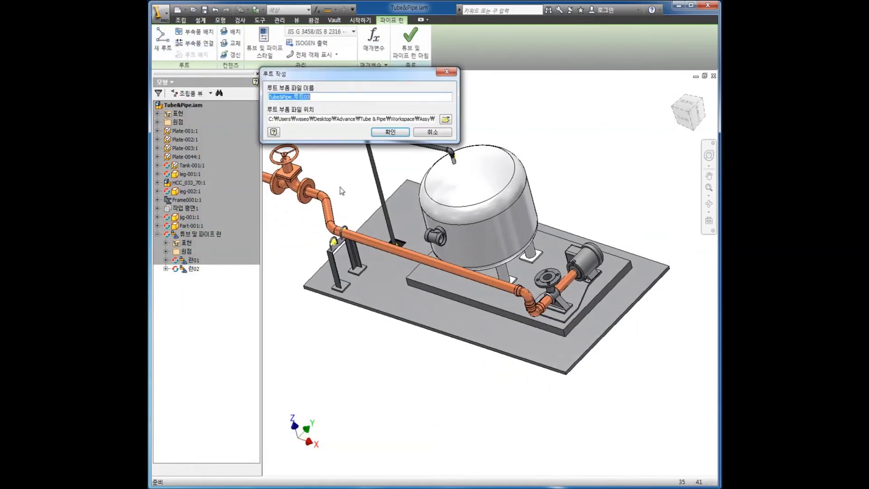
click(389, 132)
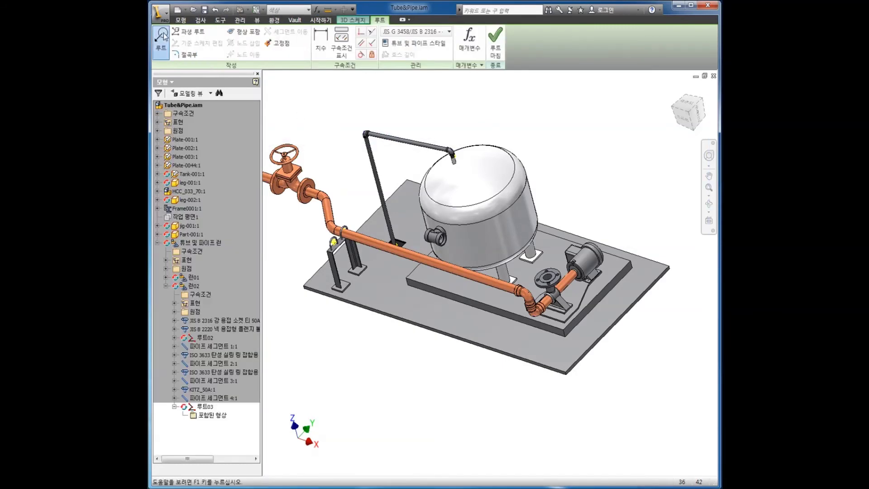
scroll(539, 273, up, 5)
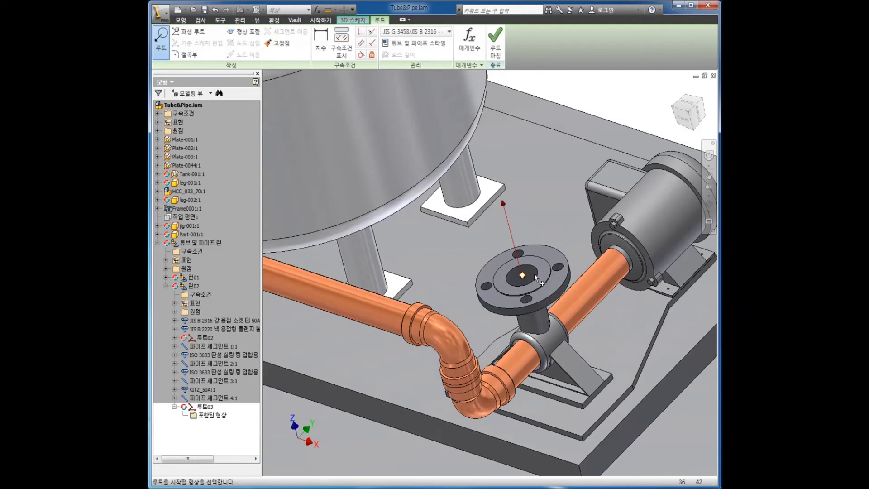
click(536, 274)
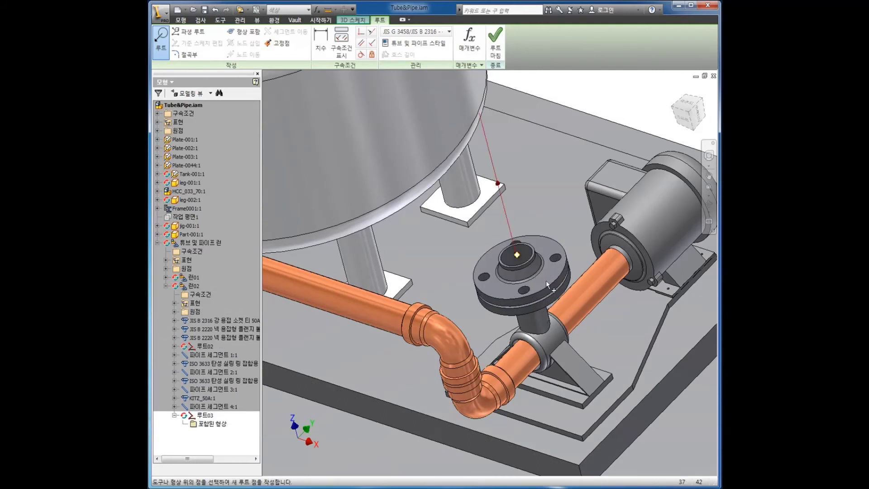
End the route at the tee opening facing the pump and accept the suggested three-segment path.
scroll(553, 292, down, 5)
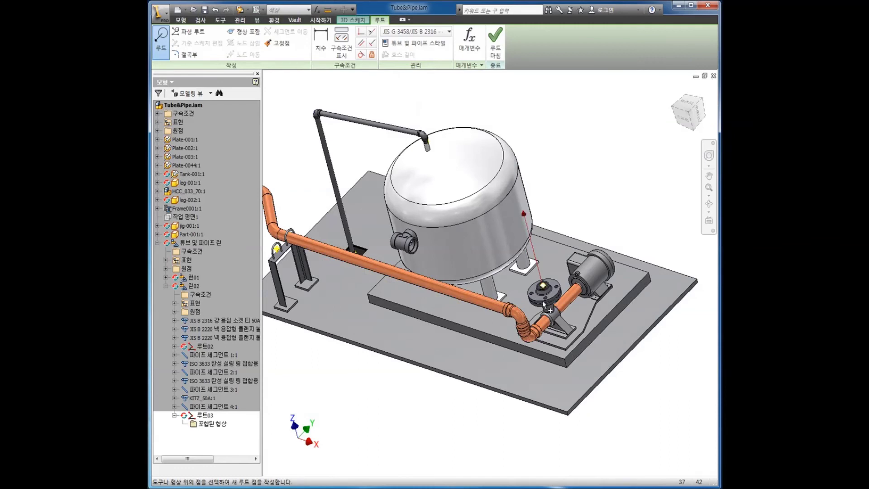
middle_drag(536, 298, 560, 299)
scroll(438, 246, up, 5)
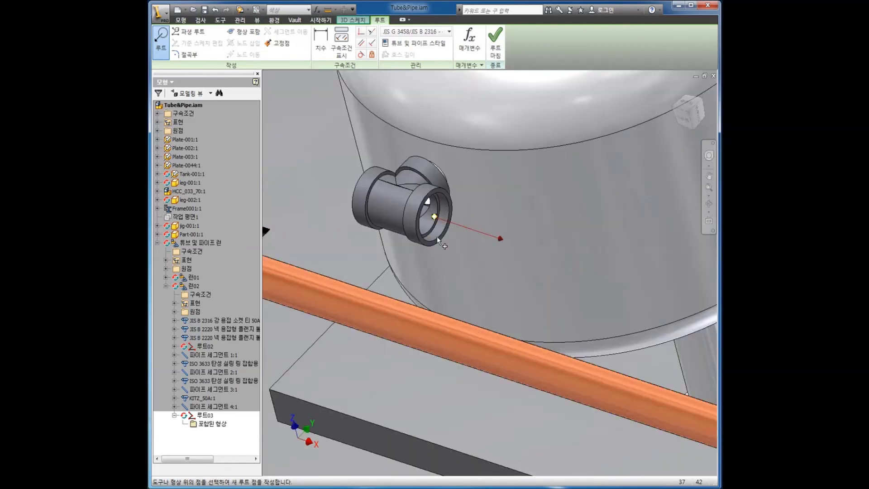
click(435, 238)
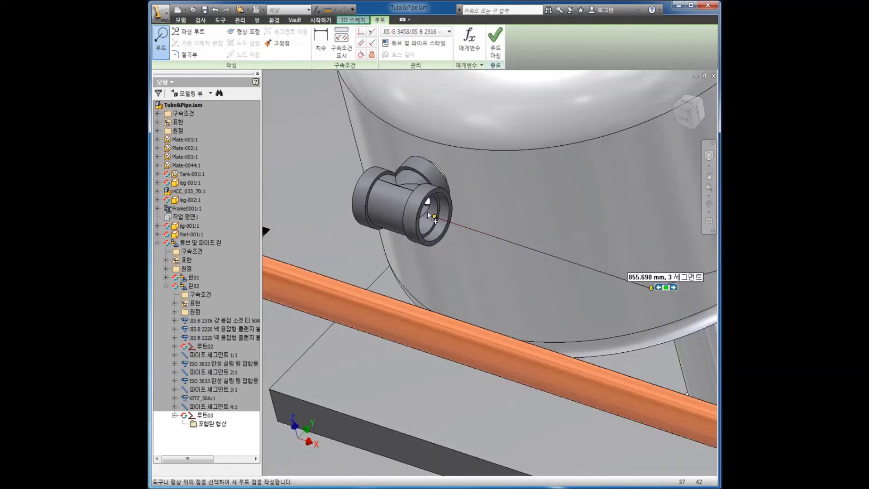
scroll(430, 216, down, 2)
scroll(429, 215, down, 3)
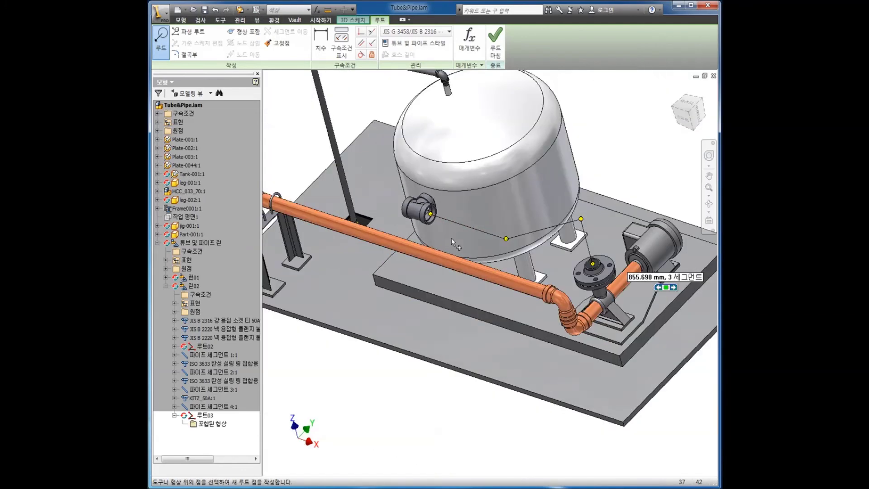
click(665, 289)
Start another route section at the tank tee opening that faces away from the pump.
mouse_move(485, 261)
shift+middle_down()
mouse_move(499, 231)
mouse_move(471, 263)
shift+middle_up()
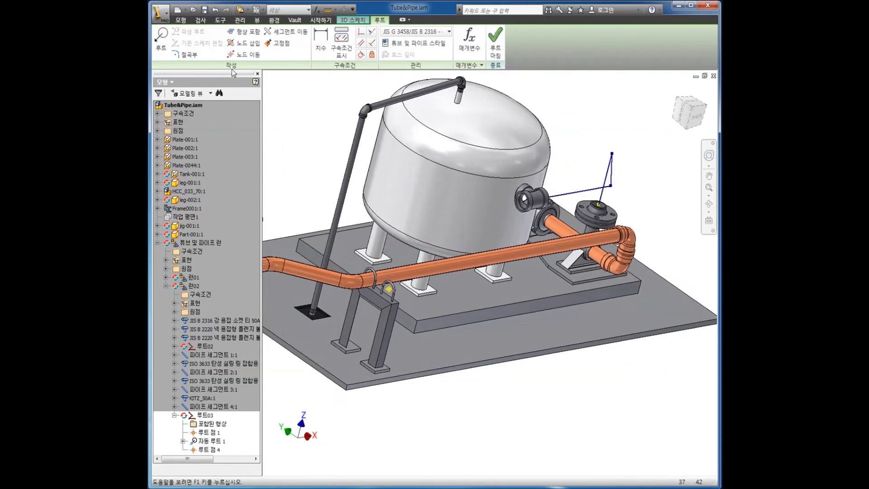
click(166, 36)
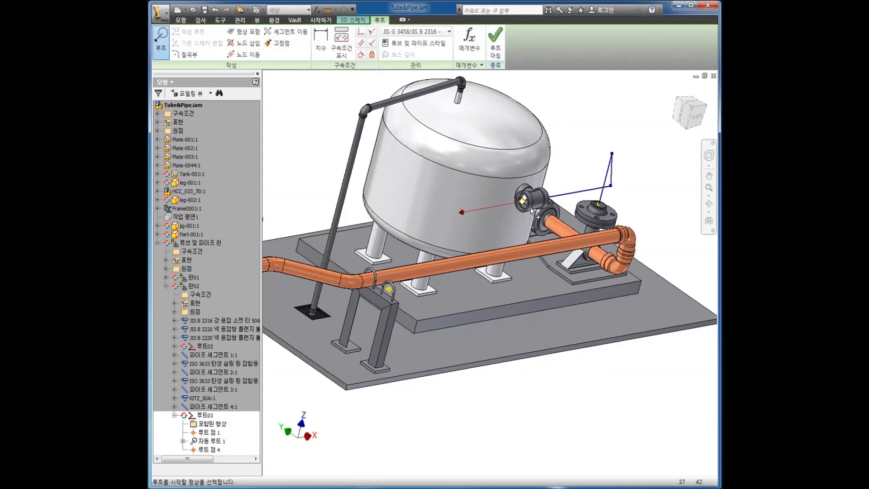
scroll(516, 206, up, 3)
click(515, 209)
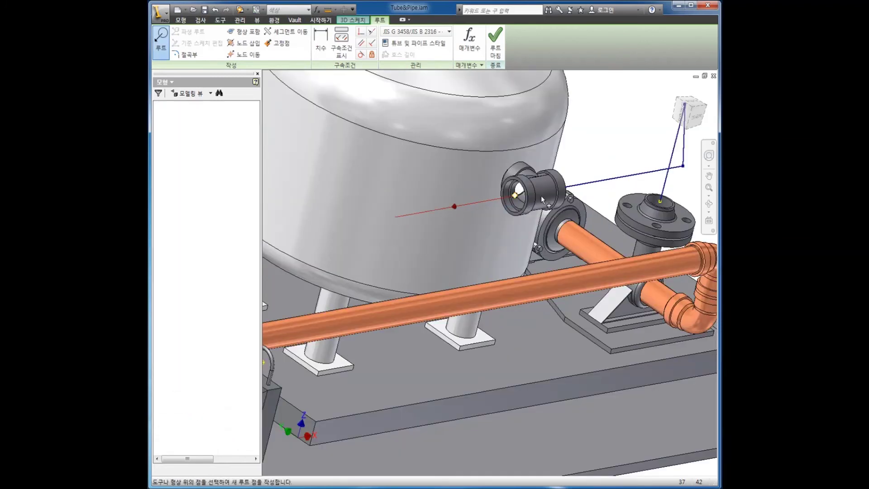
scroll(541, 195, down, 3)
End the section at the empty U-bolt on the pipe support, choosing its direction with Select Other, and accept the suggested three-segment path.
key(F4)
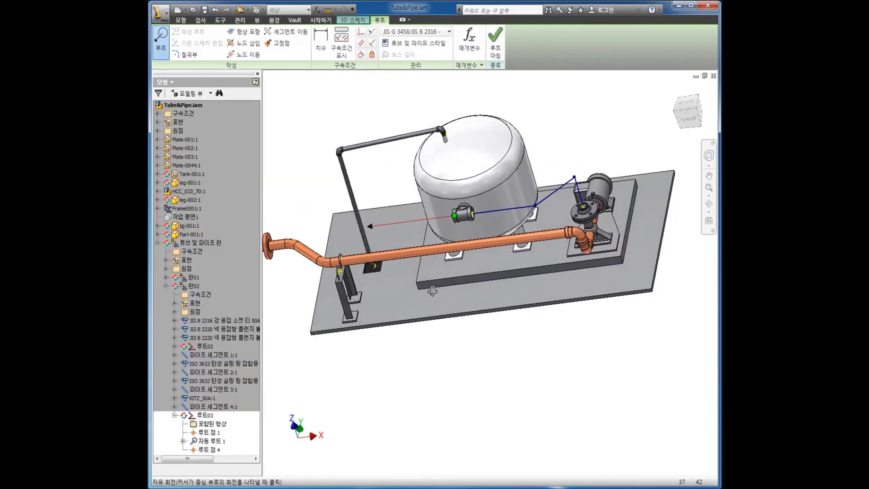
scroll(339, 270, up, 4)
click(339, 270)
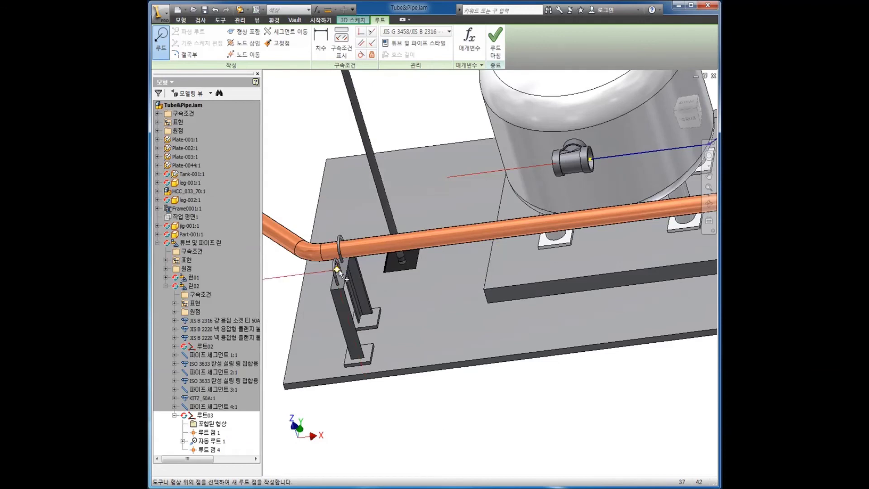
scroll(349, 275, down, 4)
scroll(362, 283, up, 4)
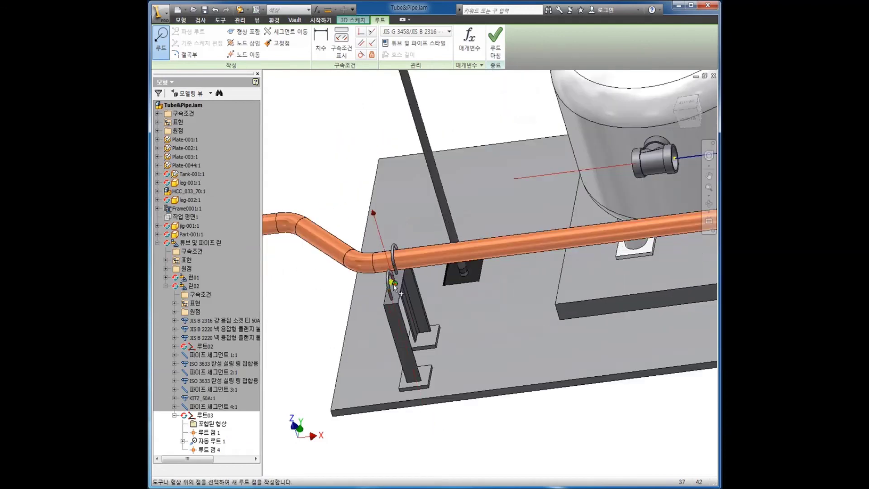
scroll(392, 283, down, 2)
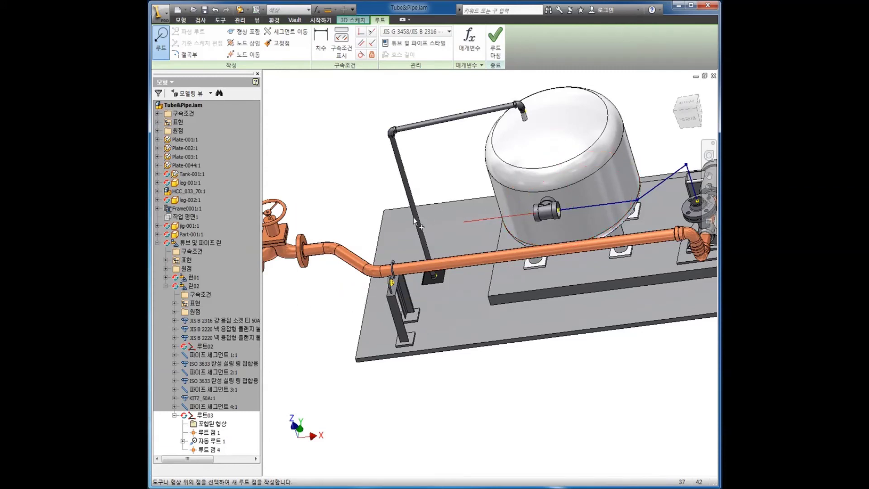
right_click(392, 283)
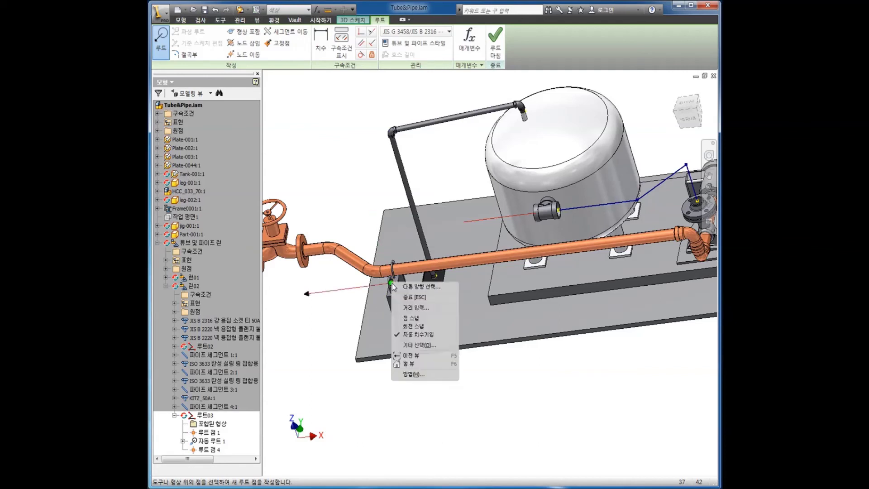
click(403, 290)
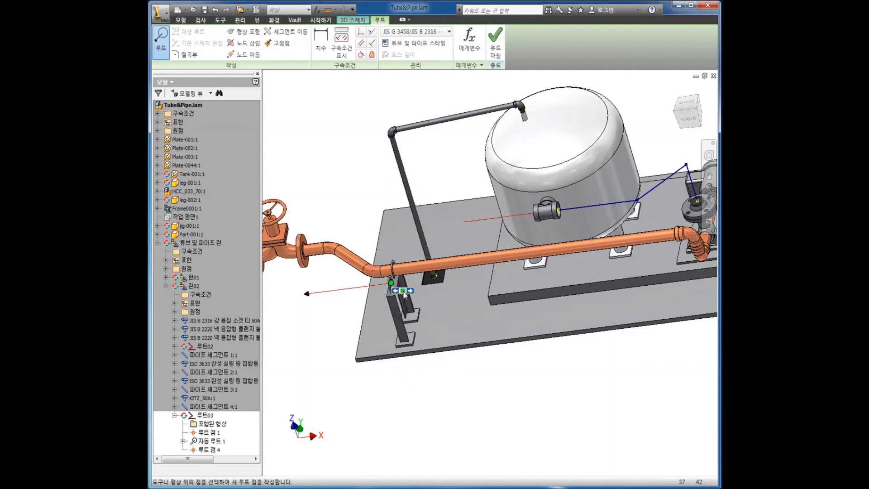
click(409, 292)
click(405, 293)
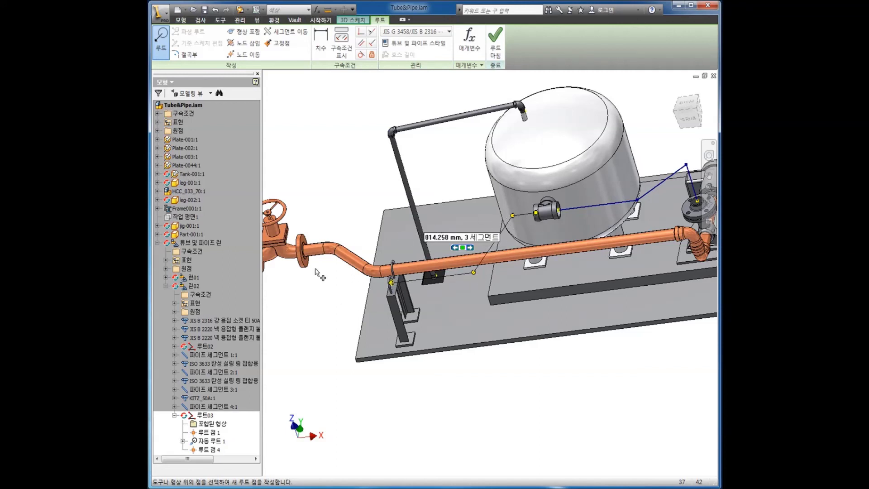
click(463, 248)
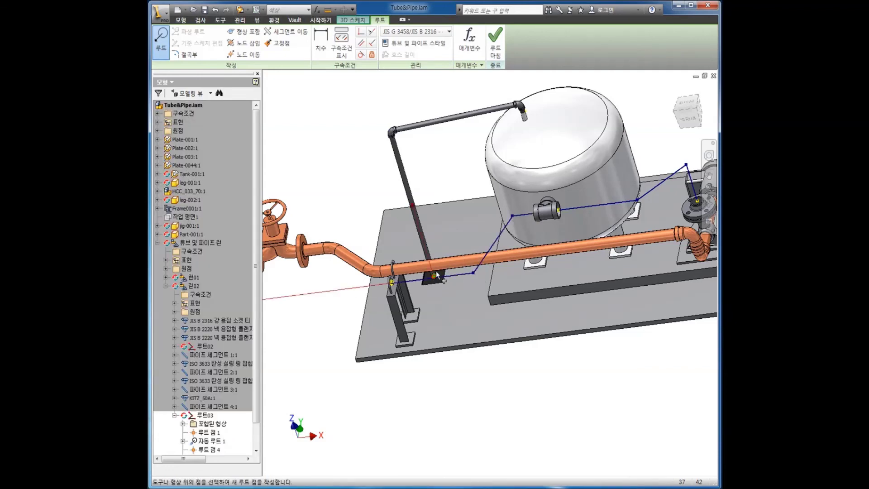
Finish the route and populate it with pipes and fittings.
key(F4)
key(F5)
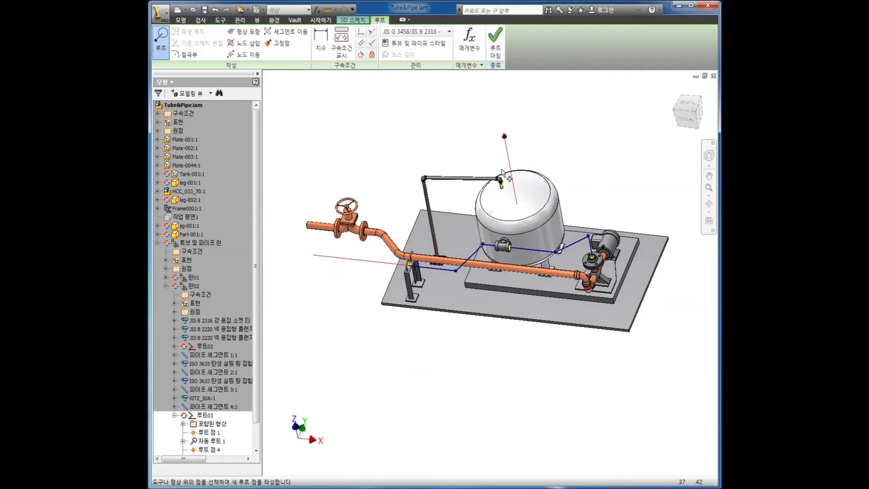
click(497, 48)
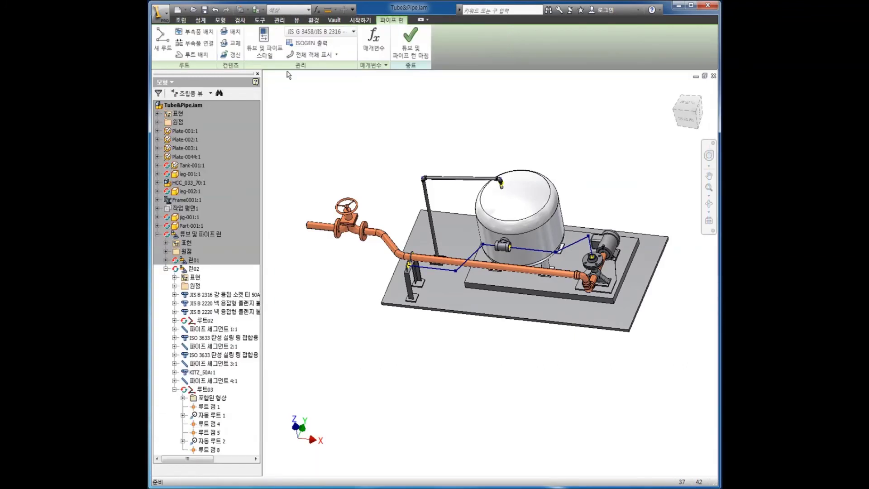
click(204, 54)
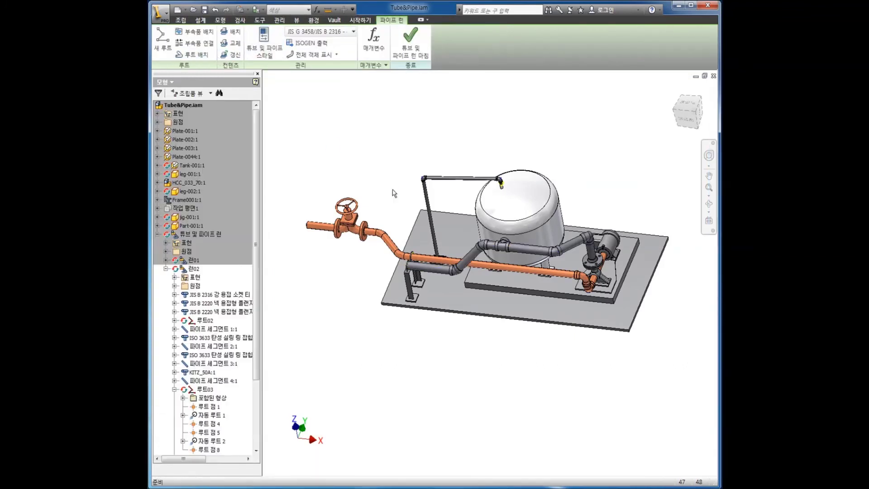
shift+middle_drag(446, 381, 532, 306)
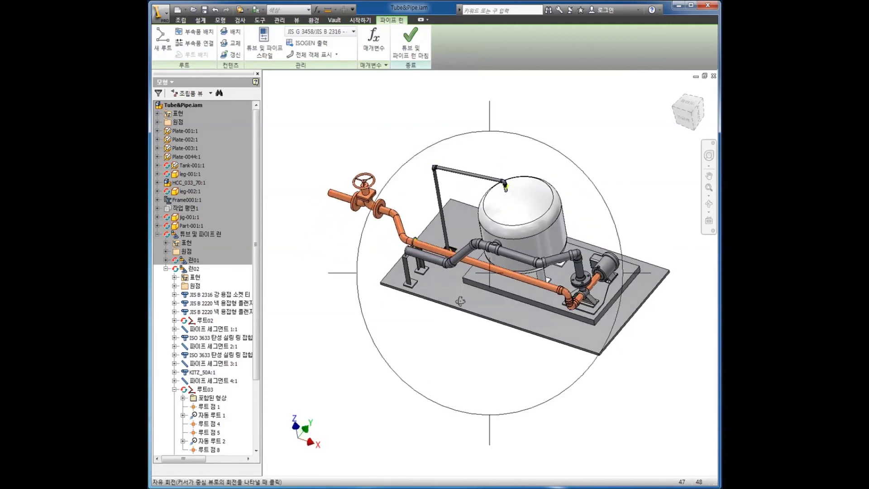
scroll(531, 305, up, 3)
scroll(531, 306, down, 2)
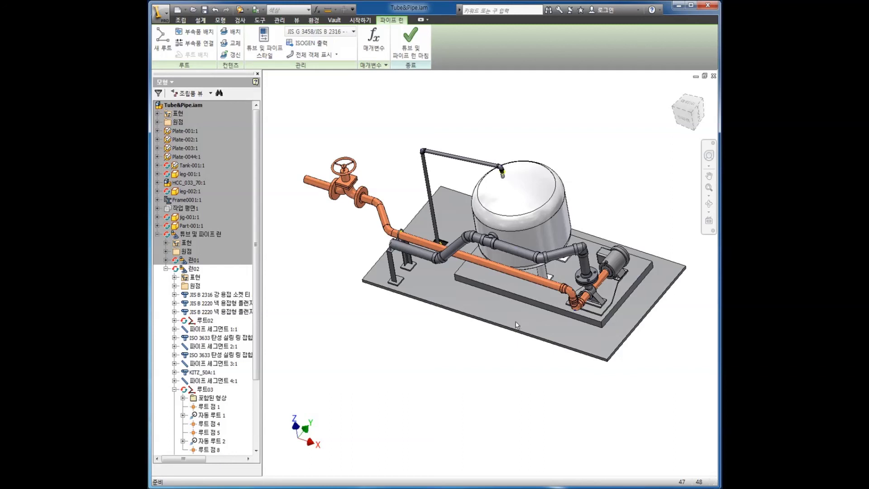
Finish editing the pipe run and the tube and pipe environment, returning to the top-level assembly with the runs collapsed in the model tree.
click(413, 56)
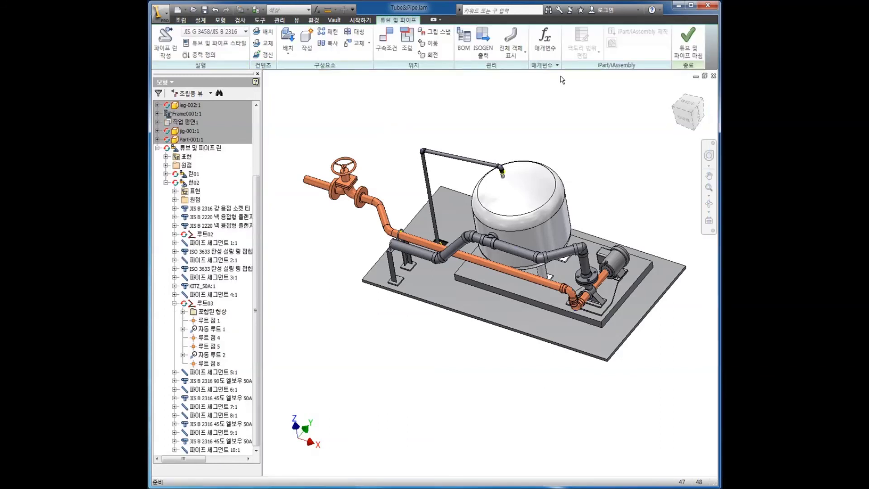
click(681, 50)
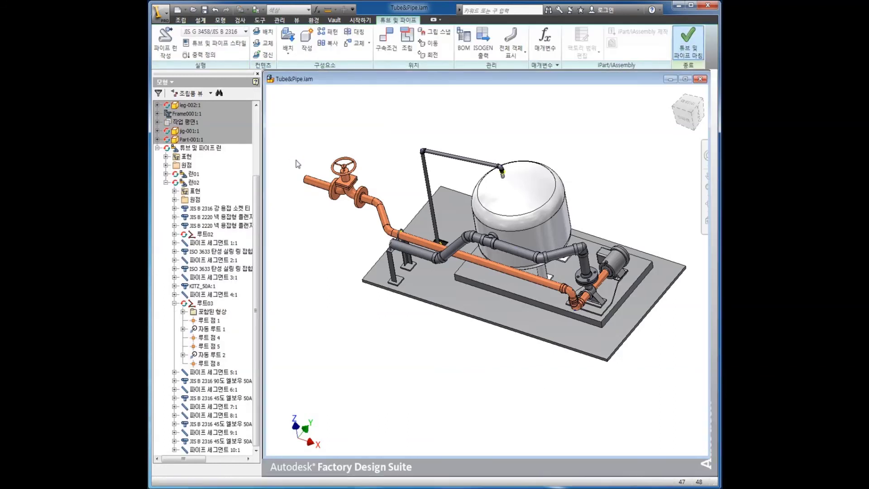
click(157, 148)
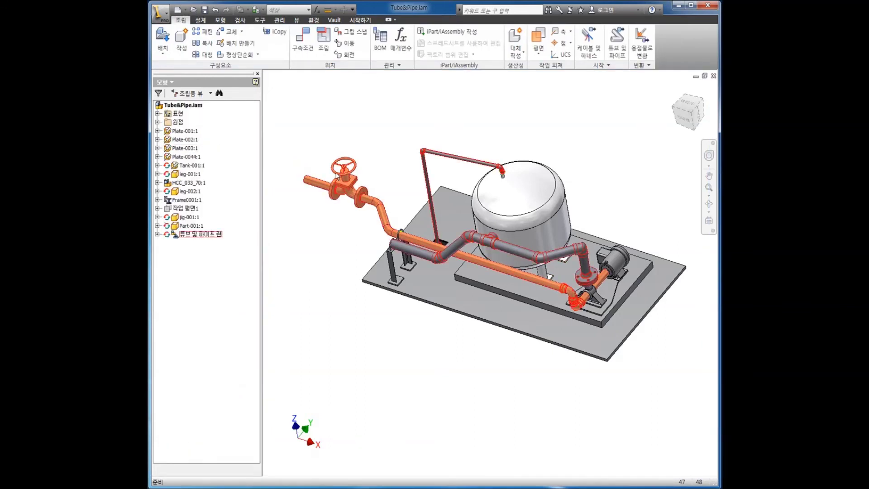
key(F4)
drag(394, 317, 455, 293)
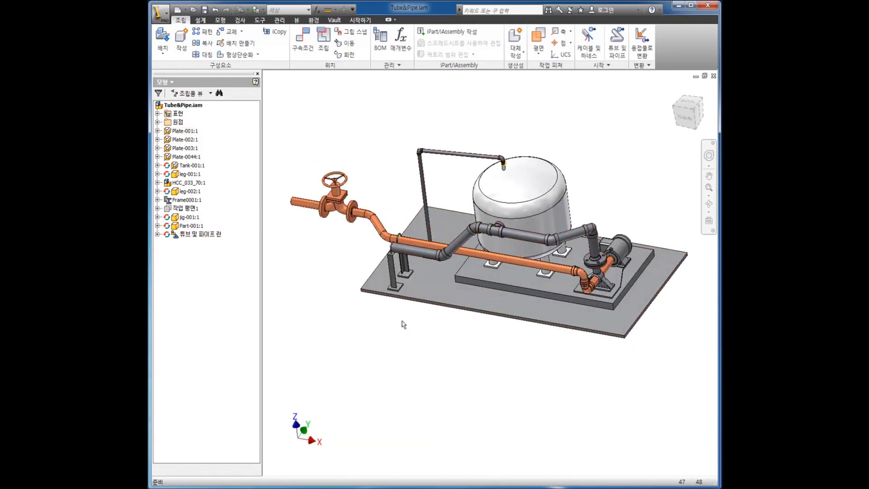
Create a new drawing from the Standard.idw template.
click(177, 10)
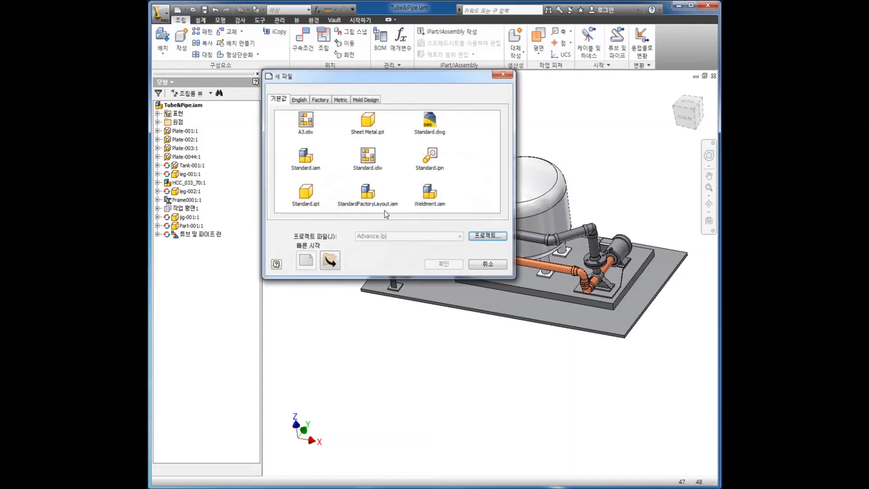
double_click(367, 162)
click(415, 280)
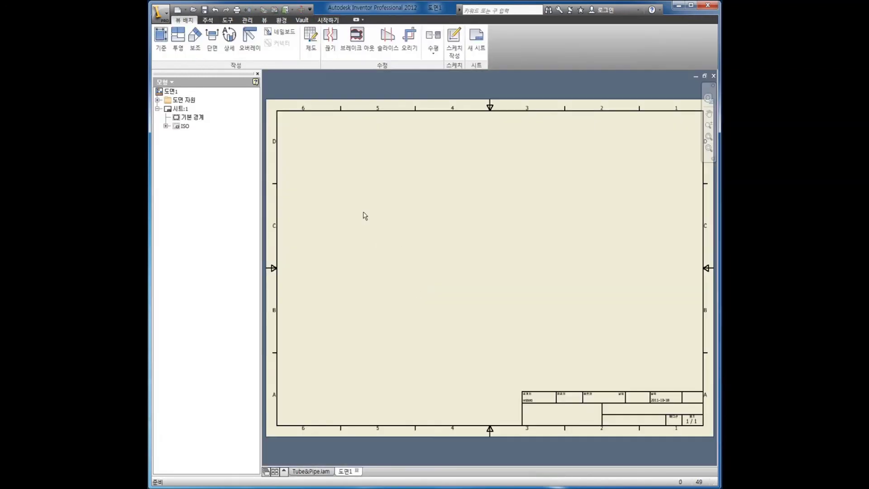
Place a front-orientation base view of Tube&Pipe.iam at scale 1 : 10 in the middle of the sheet, without projected views.
click(162, 39)
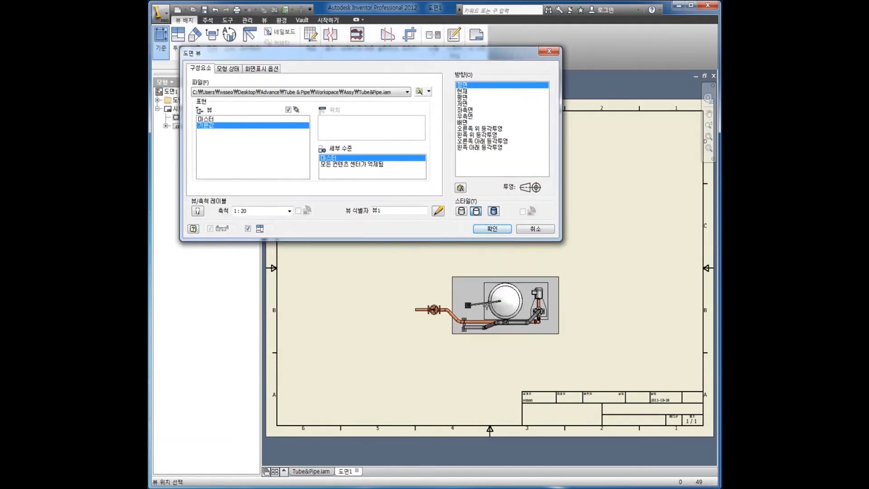
click(246, 212)
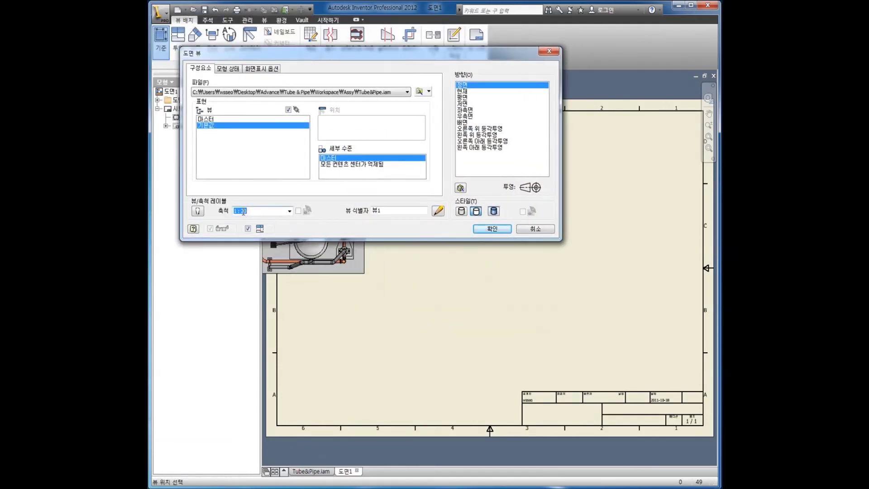
text(1 : 10)
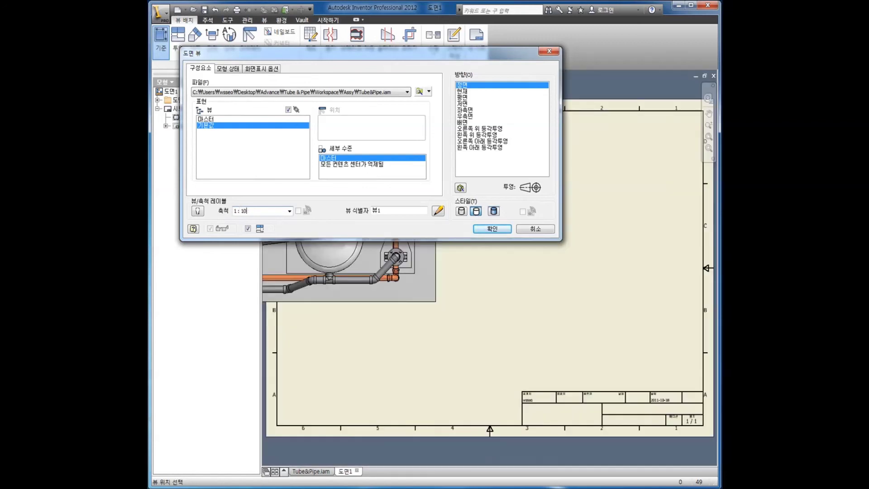
click(451, 278)
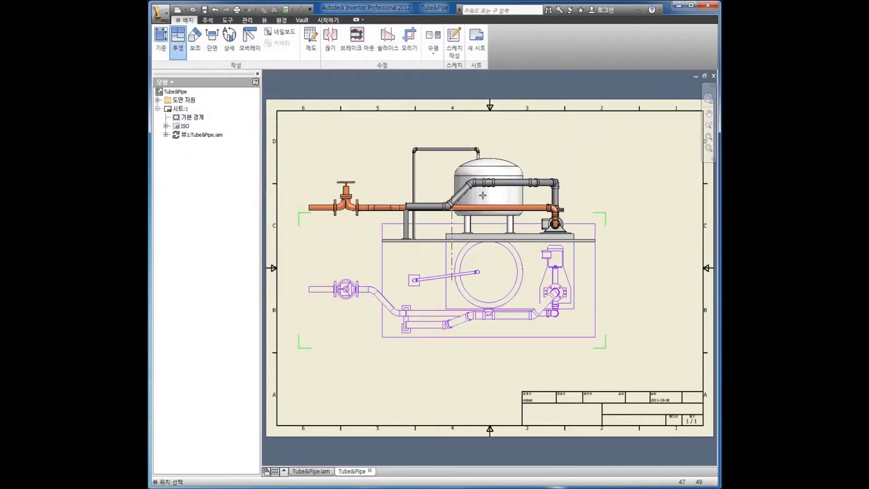
key(Escape)
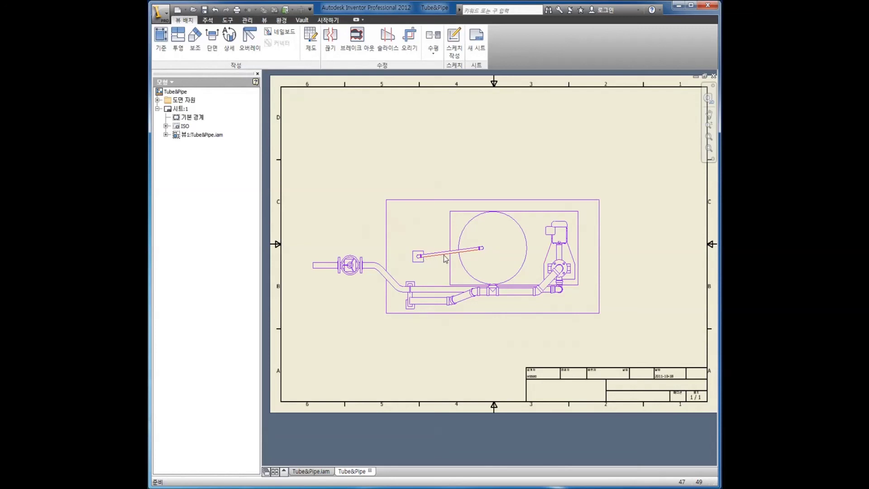
scroll(449, 256, up, 3)
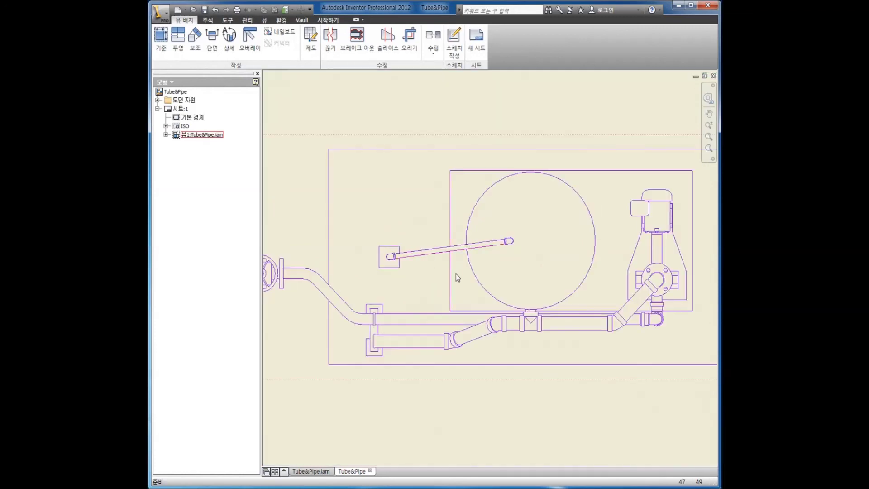
scroll(456, 274, down, 3)
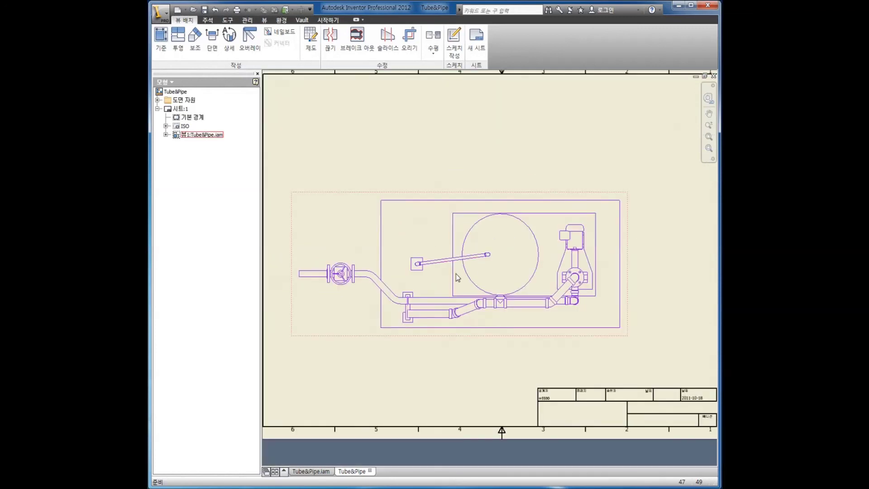
Include the route centerlines of the tube and pipe runs in the base view.
click(166, 135)
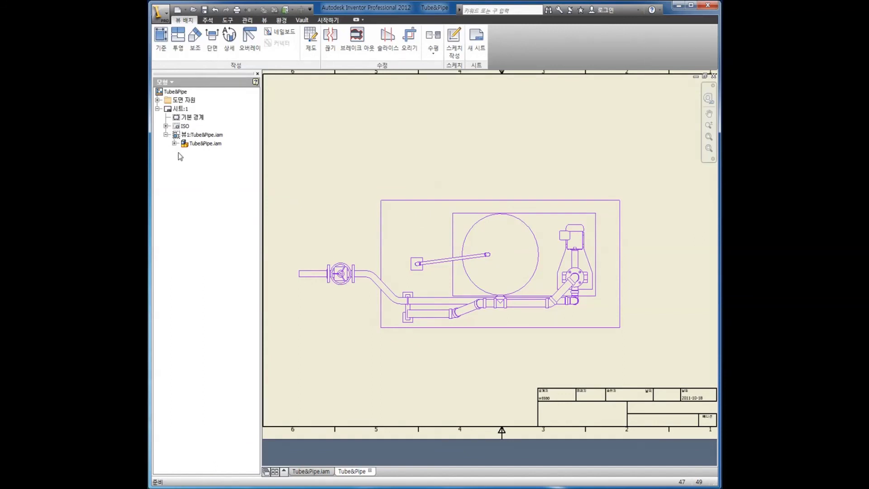
click(174, 144)
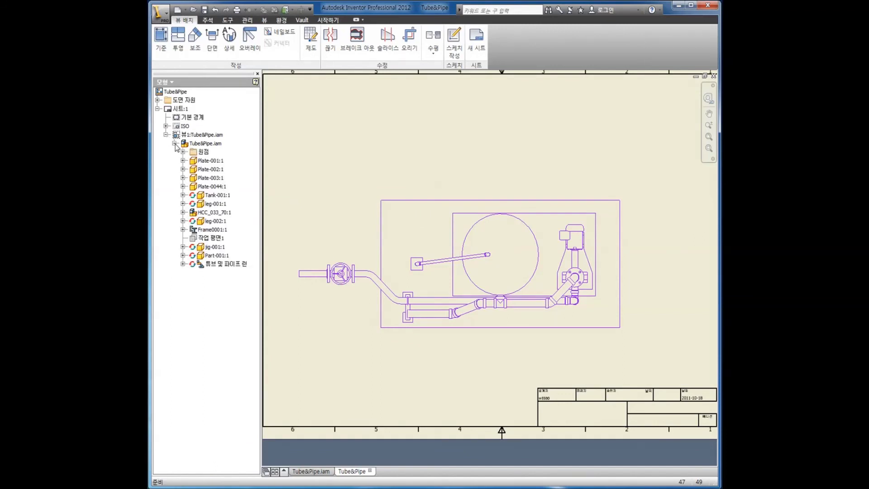
click(214, 265)
right_click(214, 265)
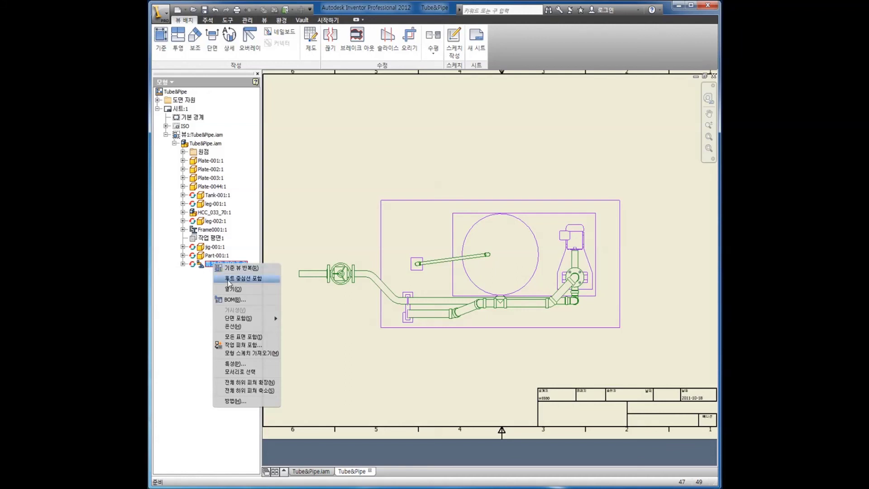
click(232, 278)
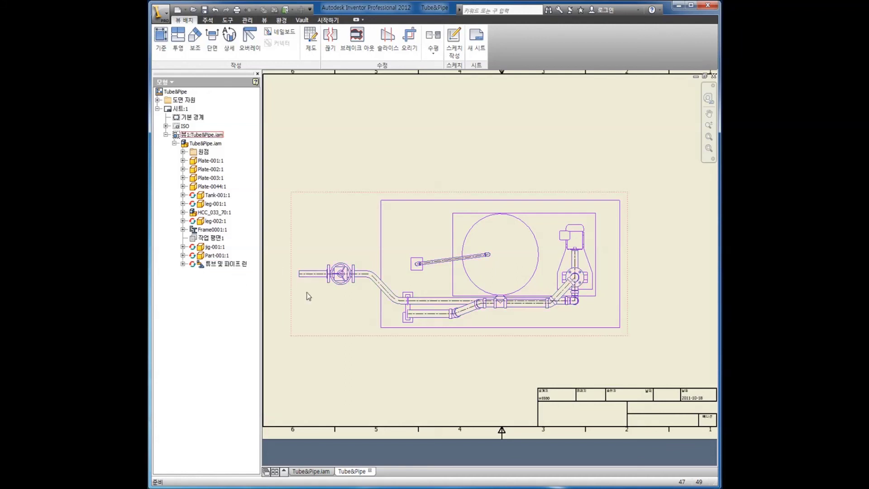
Dimension the spacing between the centerlines of the two parallel pipes at the pipe support, placing the dimension beside the base plate.
scroll(434, 300, down, 3)
scroll(434, 297, up, 3)
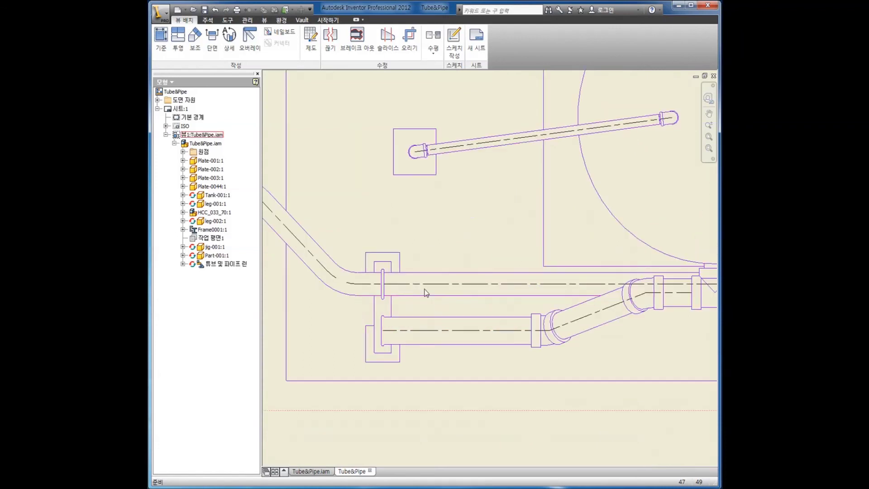
middle_drag(439, 295, 402, 264)
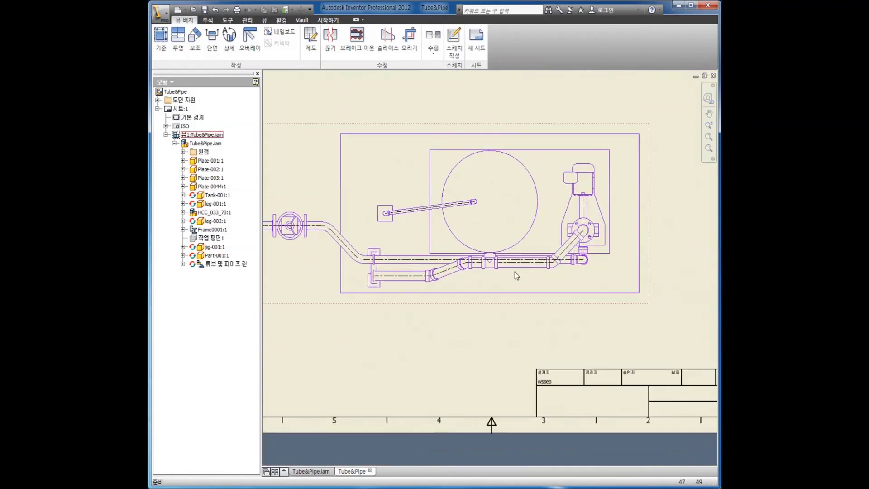
middle_drag(437, 322, 475, 322)
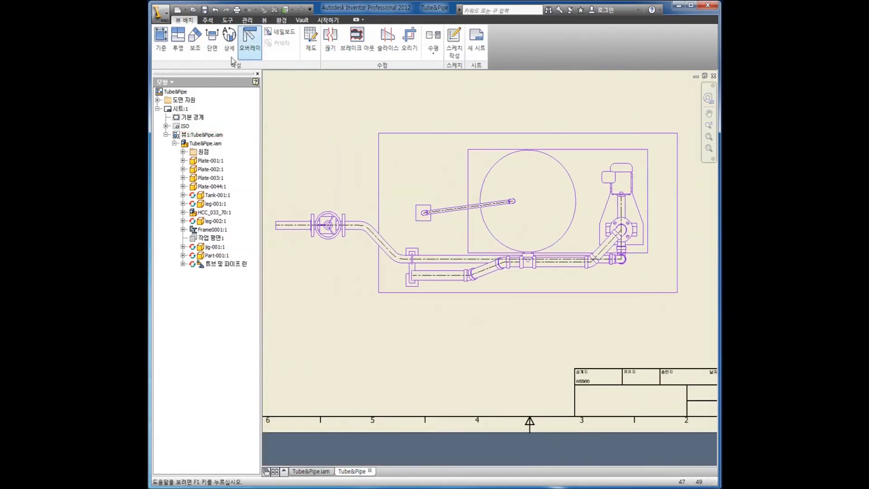
click(208, 20)
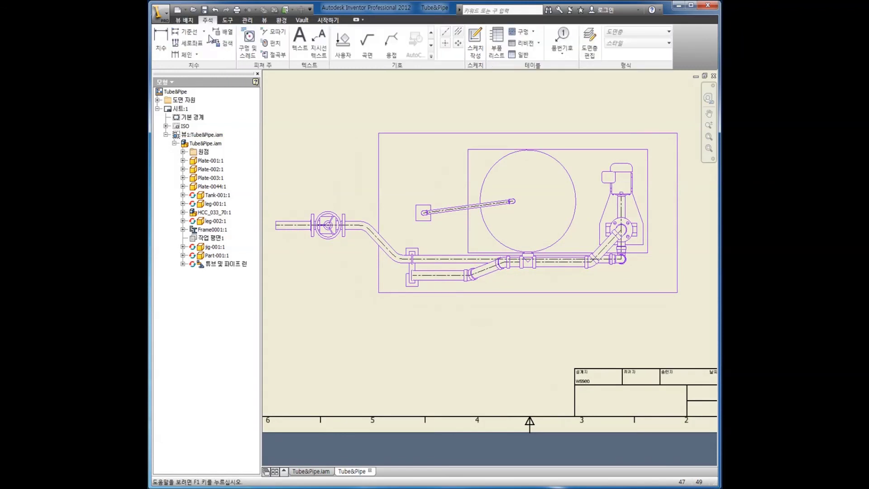
click(450, 259)
click(450, 276)
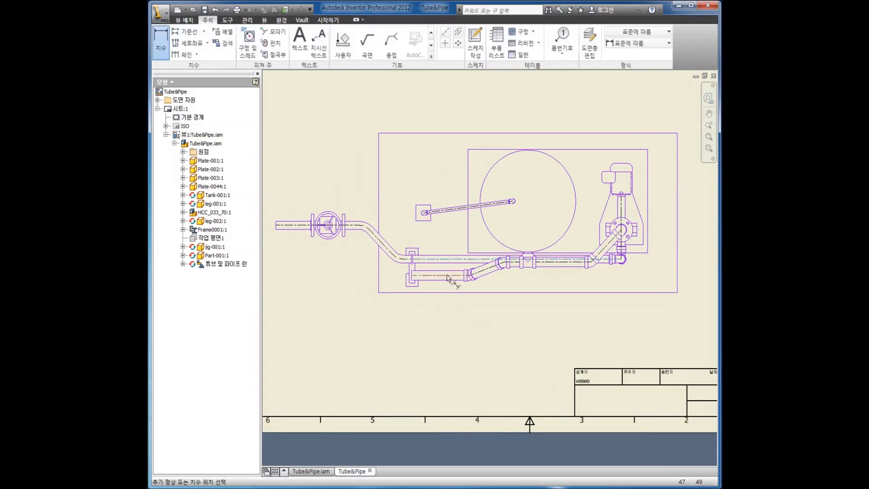
click(354, 269)
key(Home)
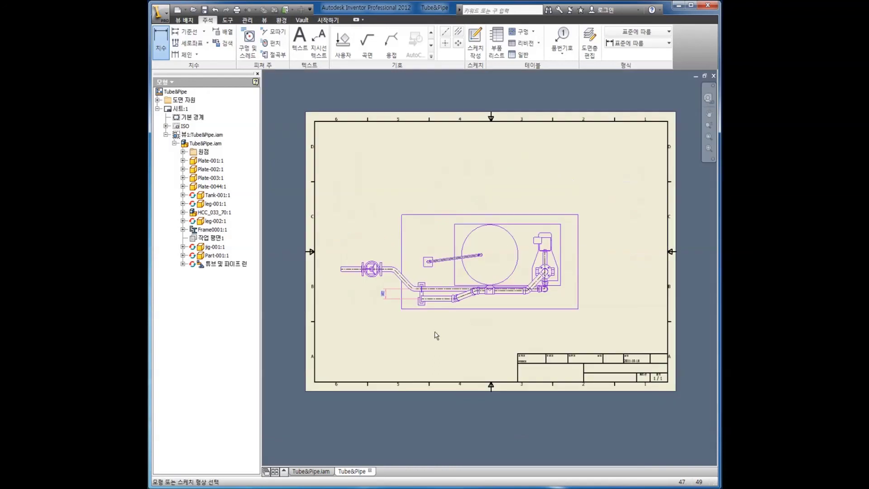